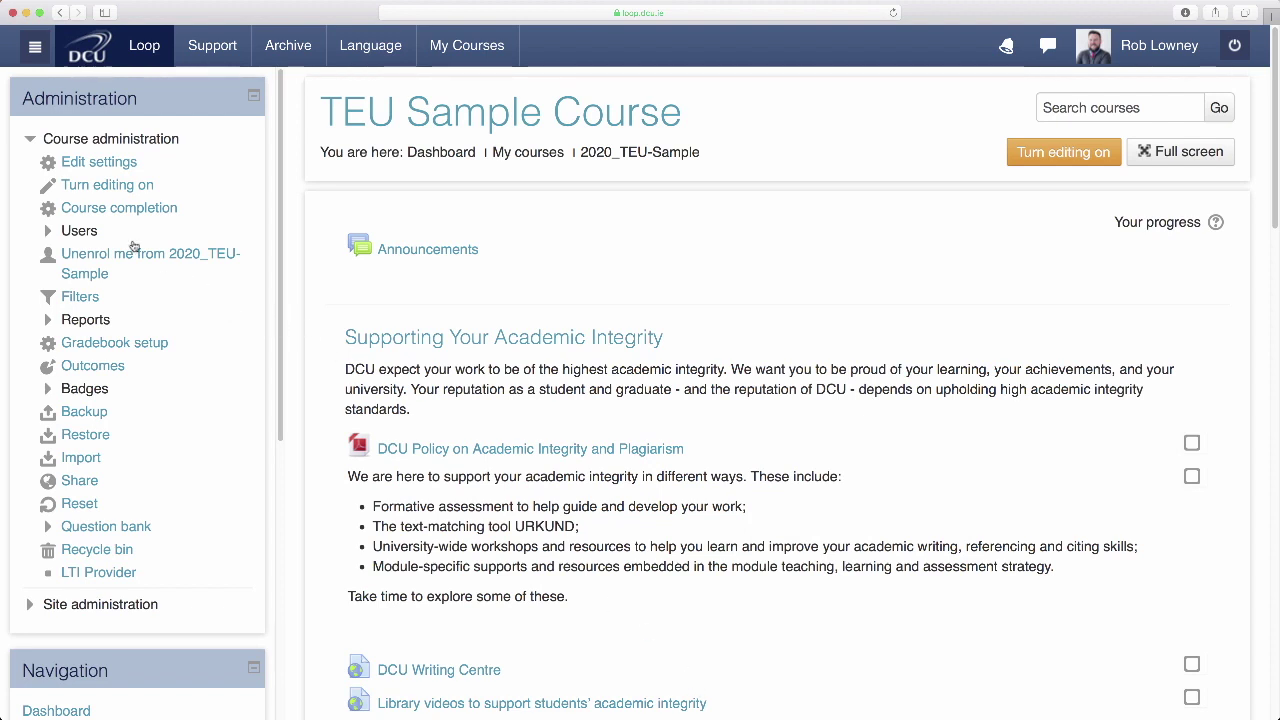
- Open the group management page for the course's users
click(55, 234)
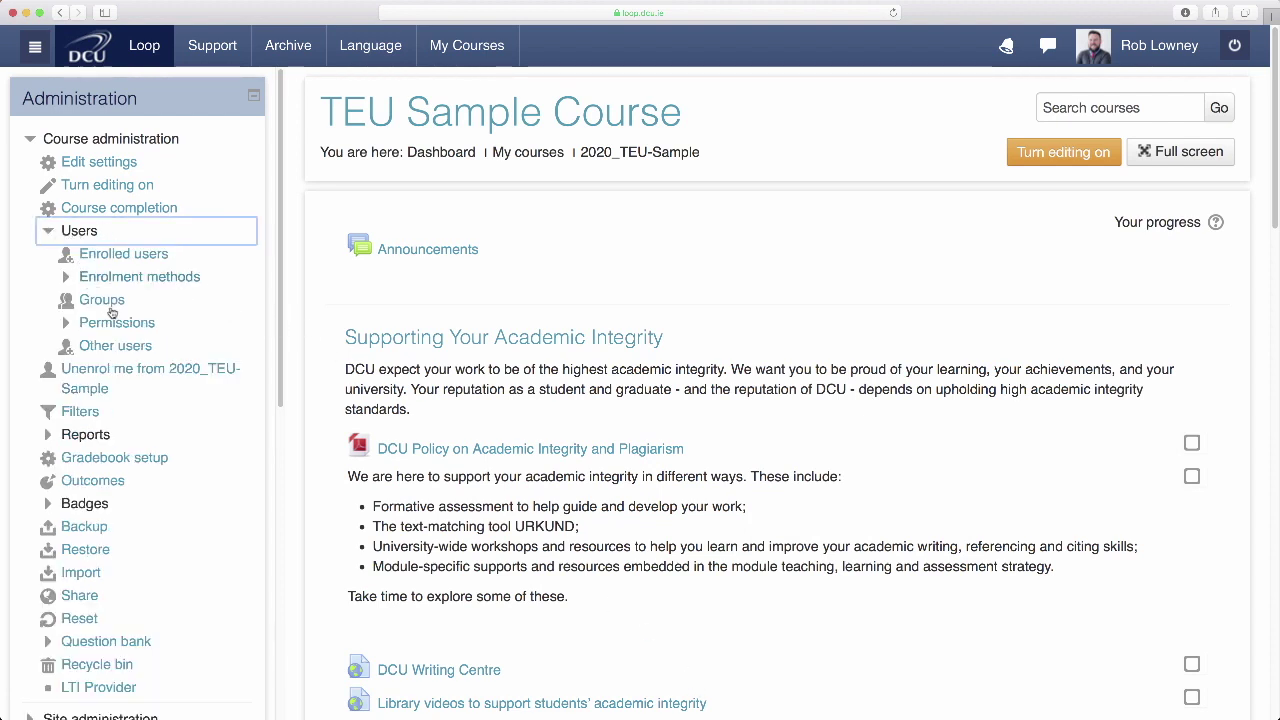
click(110, 310)
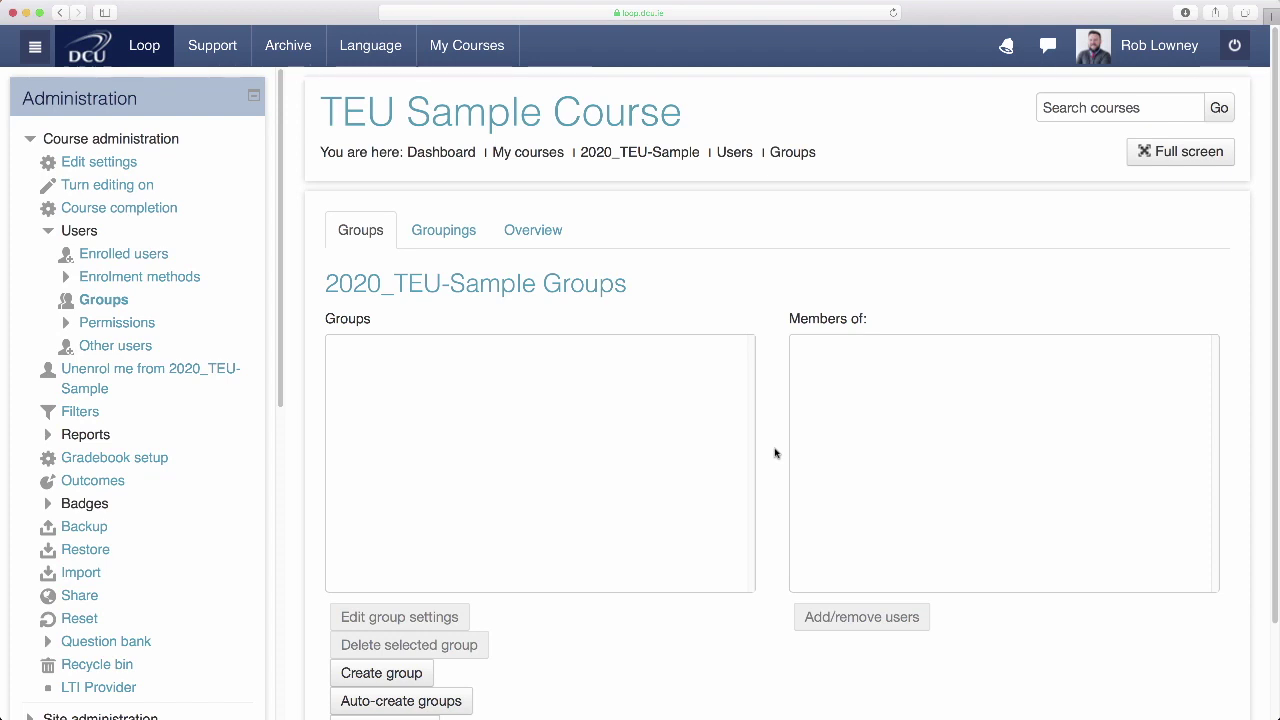
scroll(775, 453, down, 3)
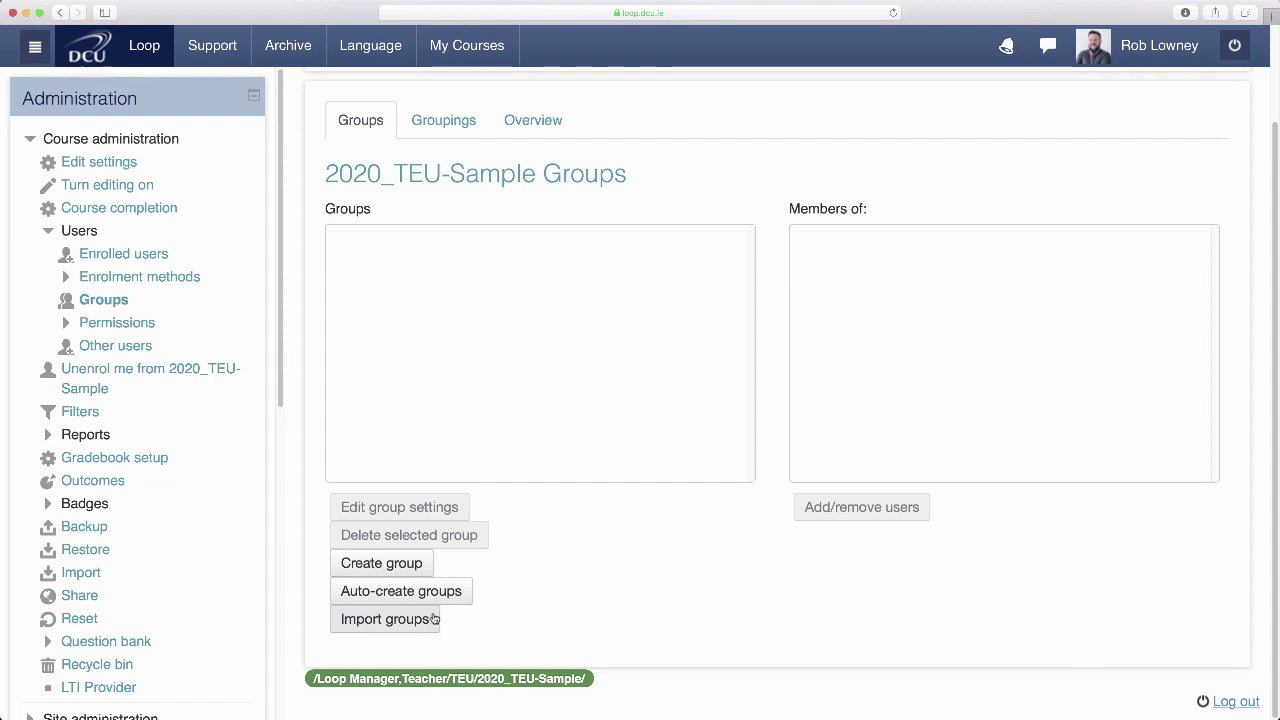
- Create and save a group named "National Archives Role in Society" with the bold description "Work-based assessment on the role of National Archives"
click(409, 566)
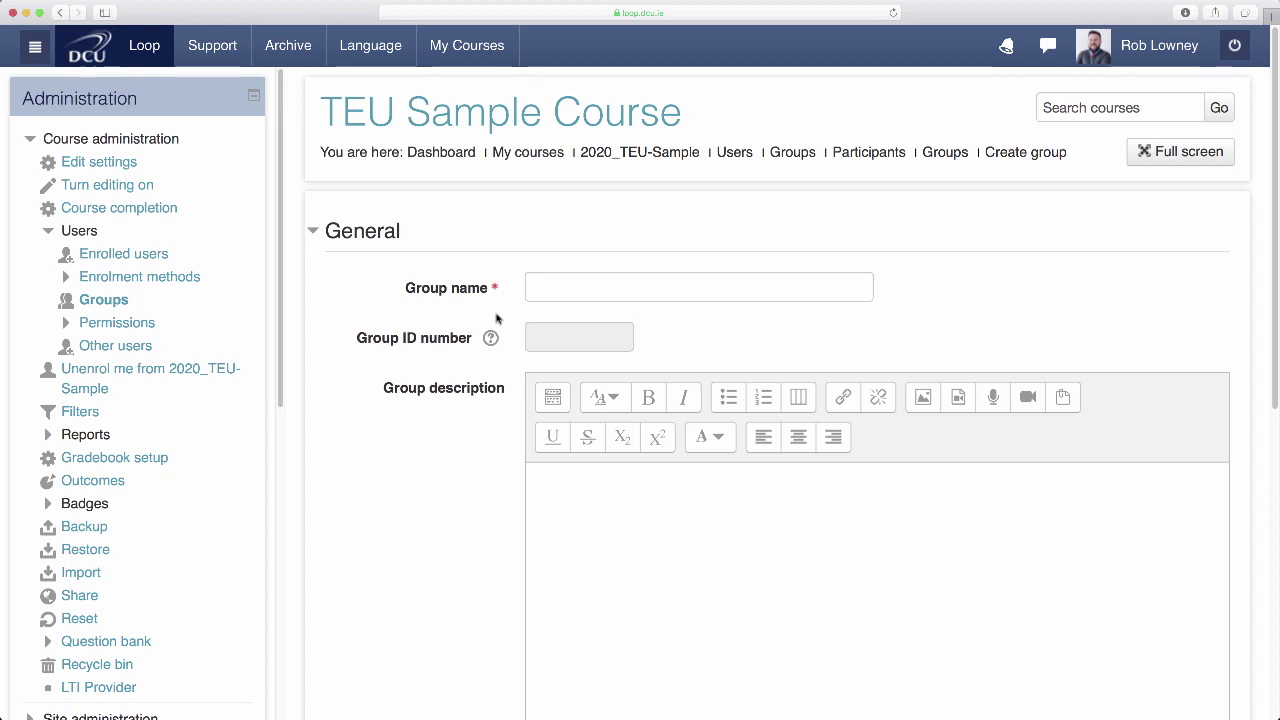
click(530, 294)
text(T)
click(531, 287)
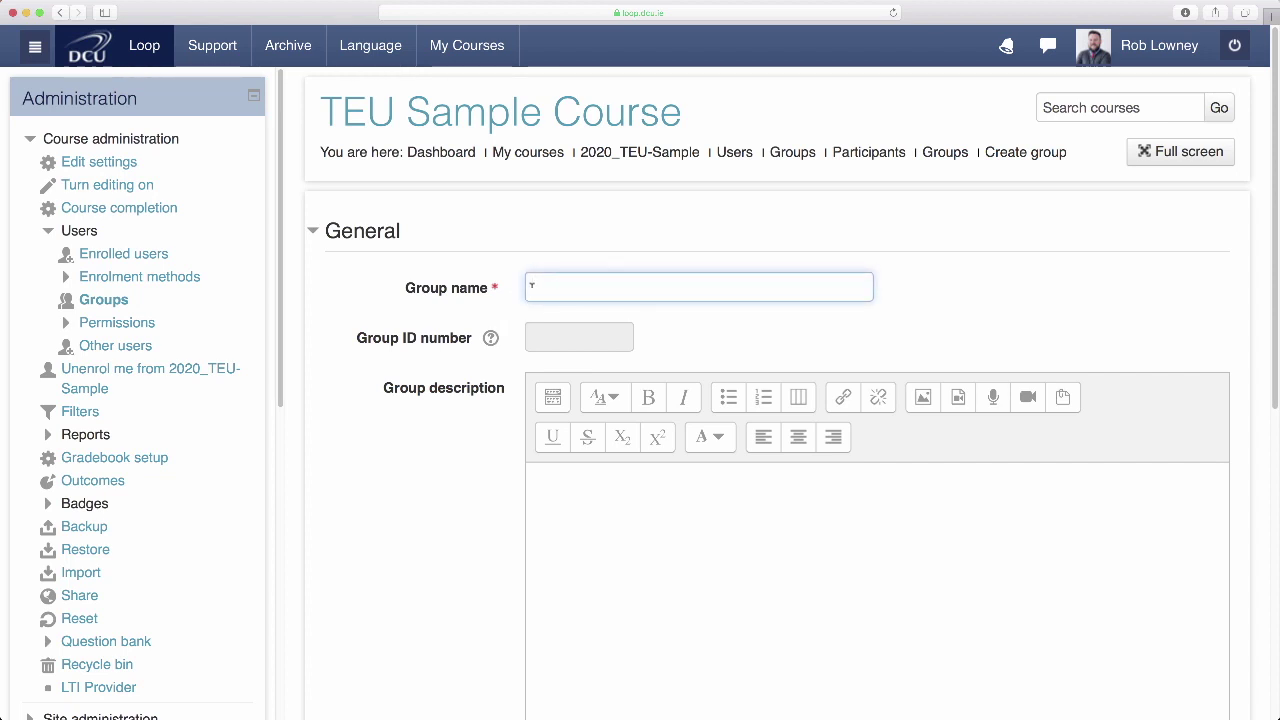
text(National Archives Role in Society)
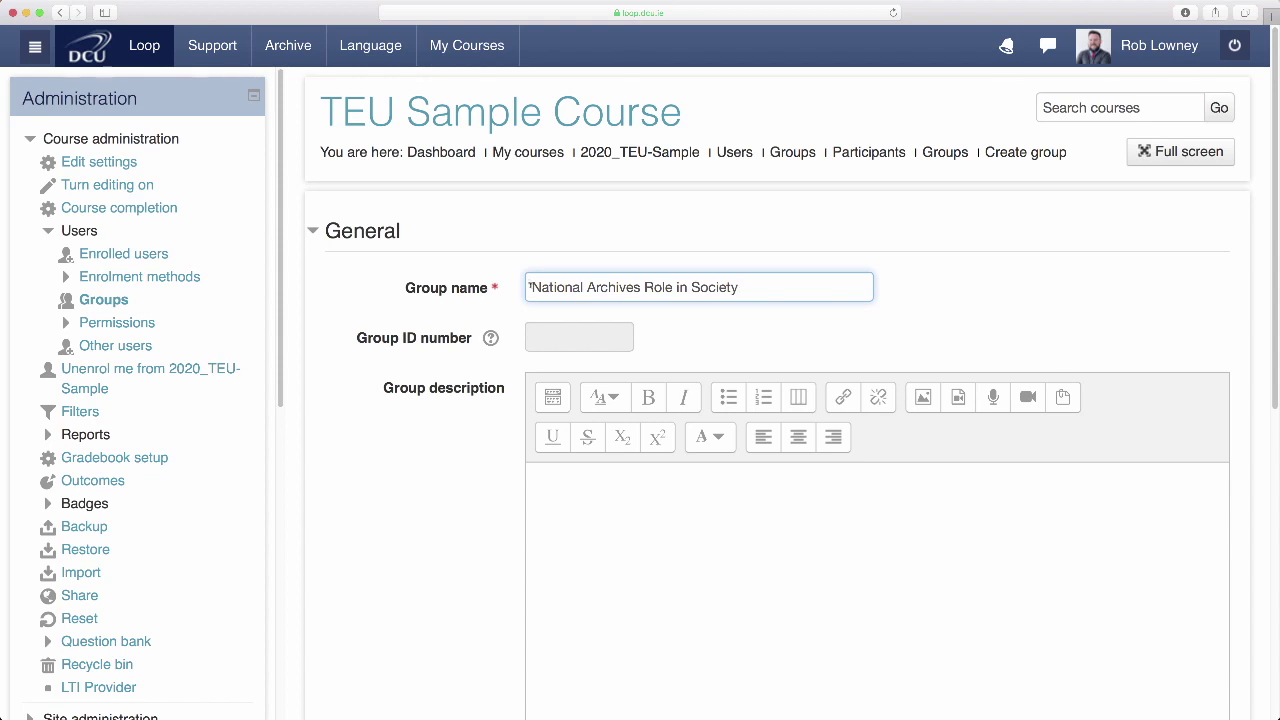
click(530, 477)
text(Work-based assessment on the role of National Archives)
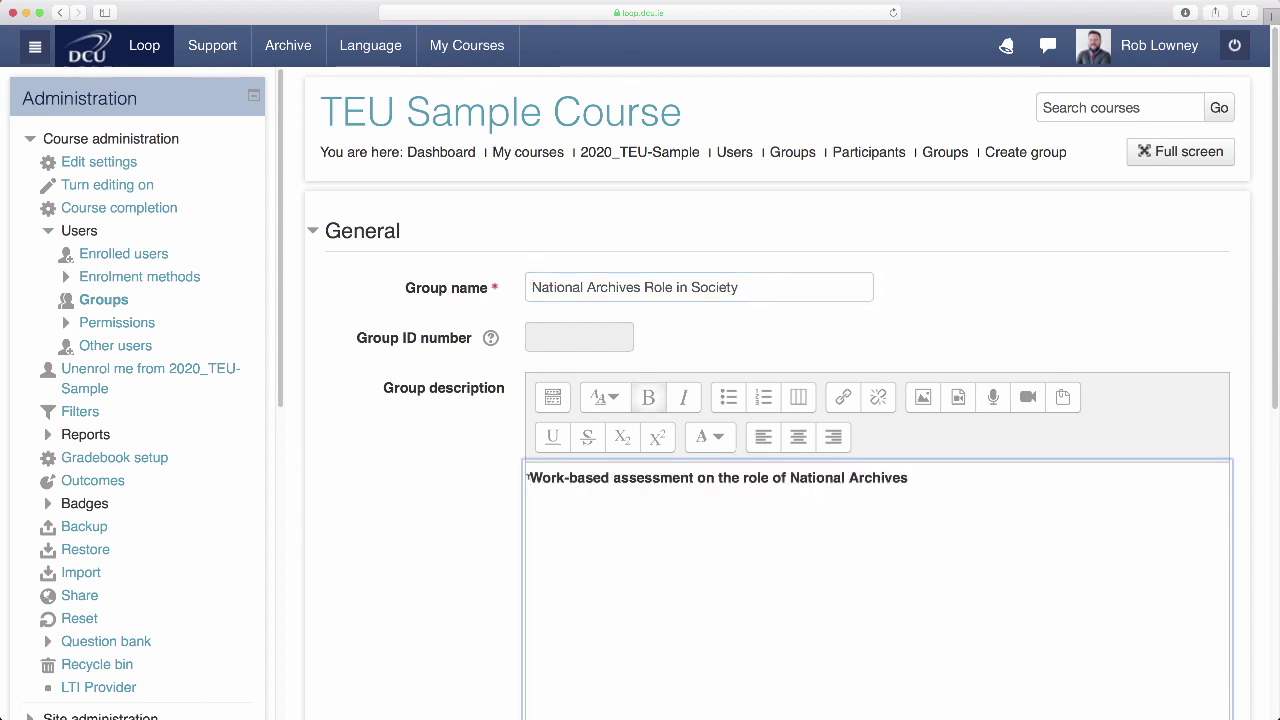
scroll(529, 480, down, 8)
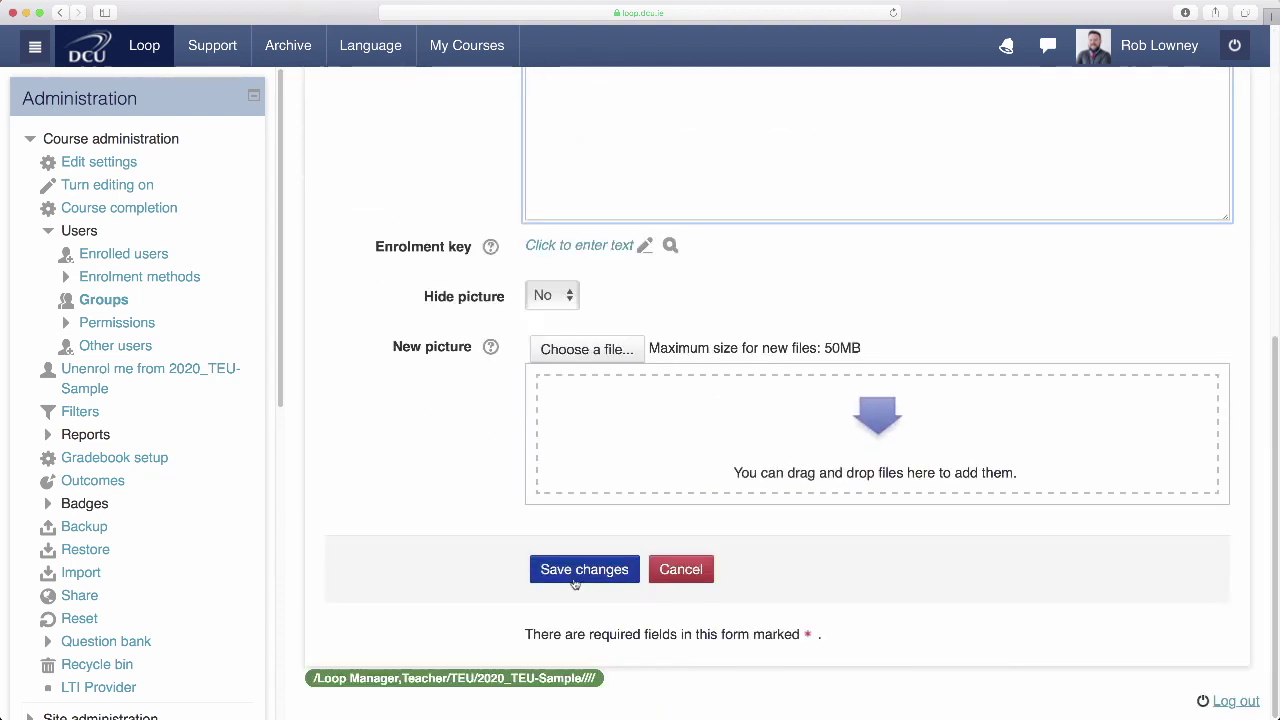
click(575, 580)
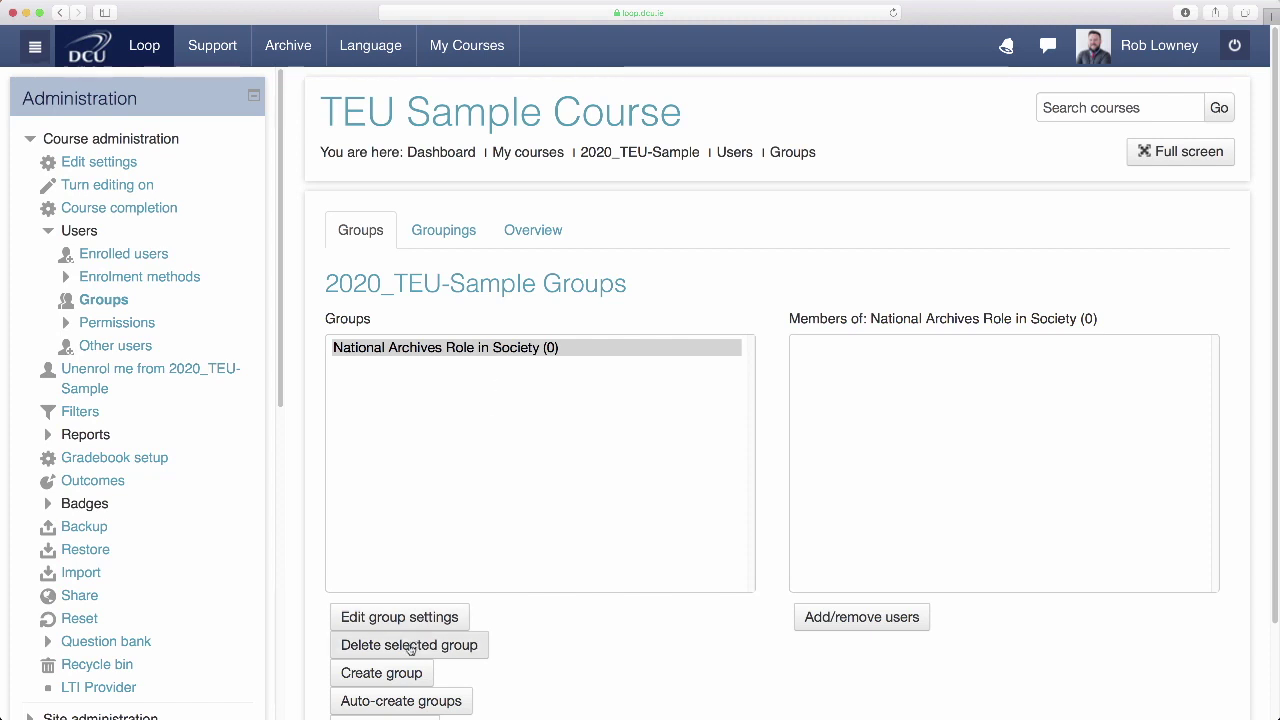
- Create further groups: Battle of Clontarf Heritage Trail, Brú na Bóinne Recent Archaeological Findings, Rural Electrification Scheme Impact and War of Independence Centenary Sensitivities
click(395, 672)
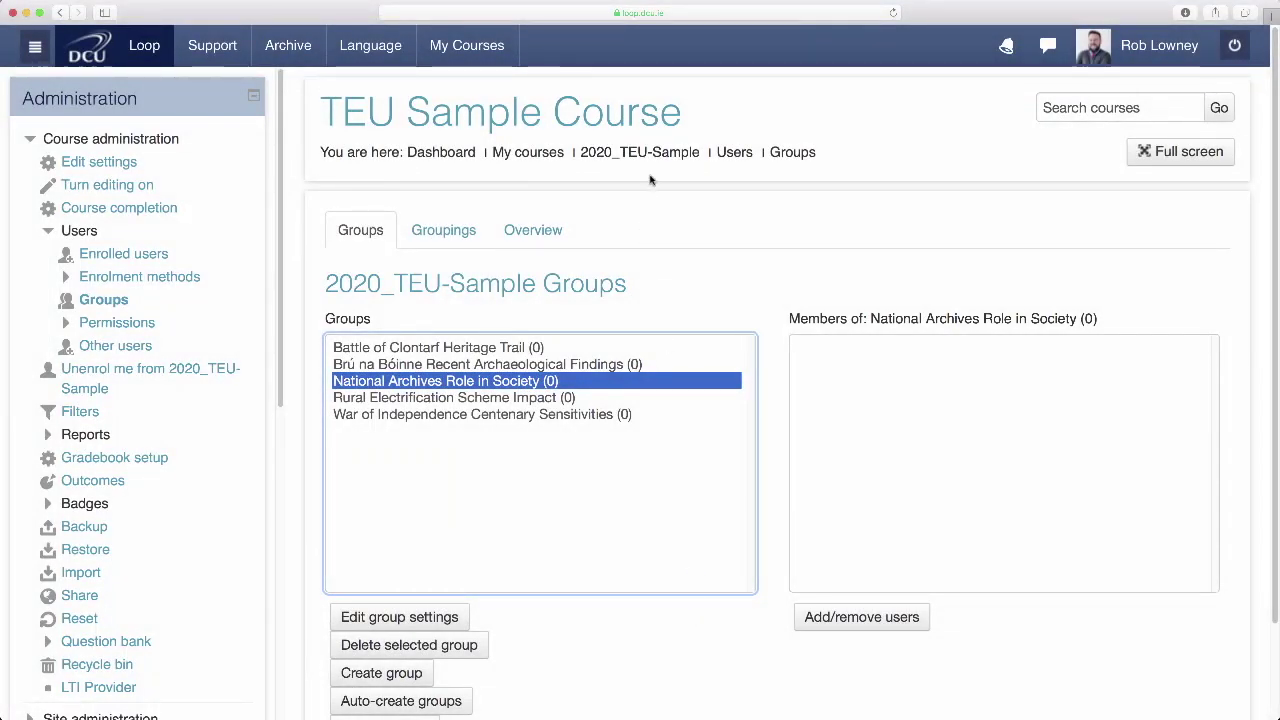
- Turn on editing for the 2020_TEU-Sample course page and add a Group choice activity to the Module Assessment section
click(651, 155)
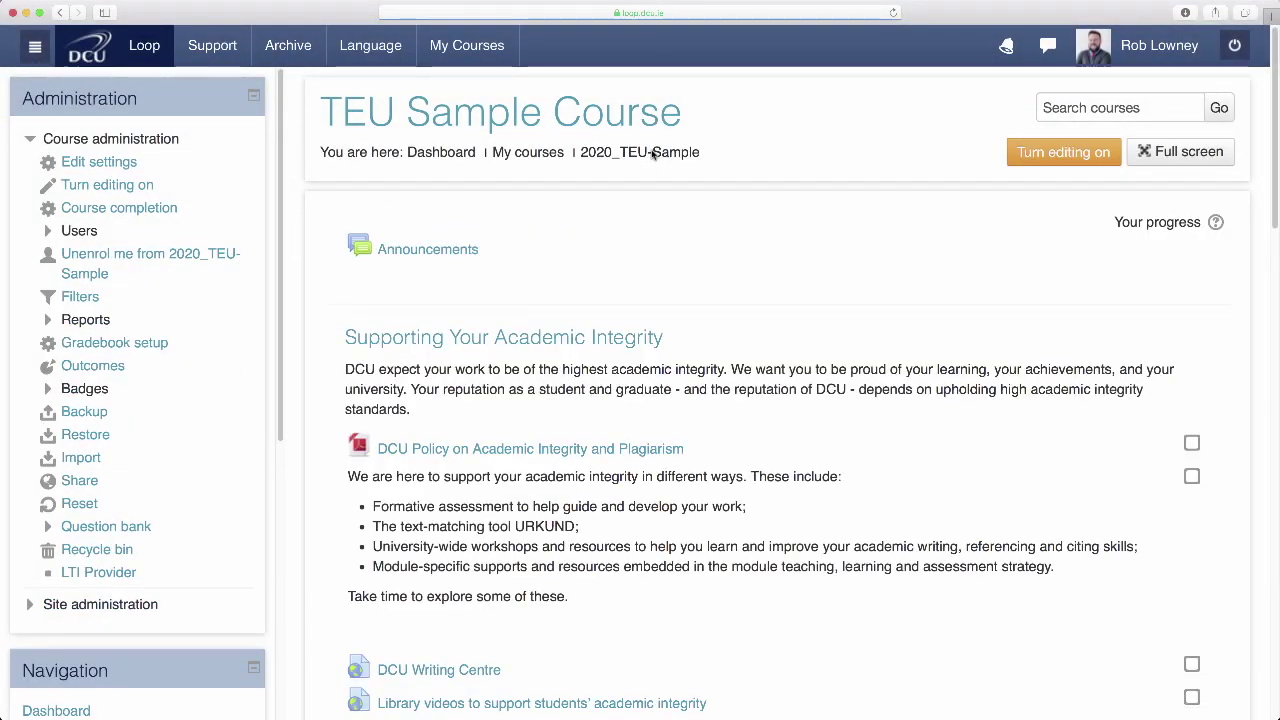
click(1065, 160)
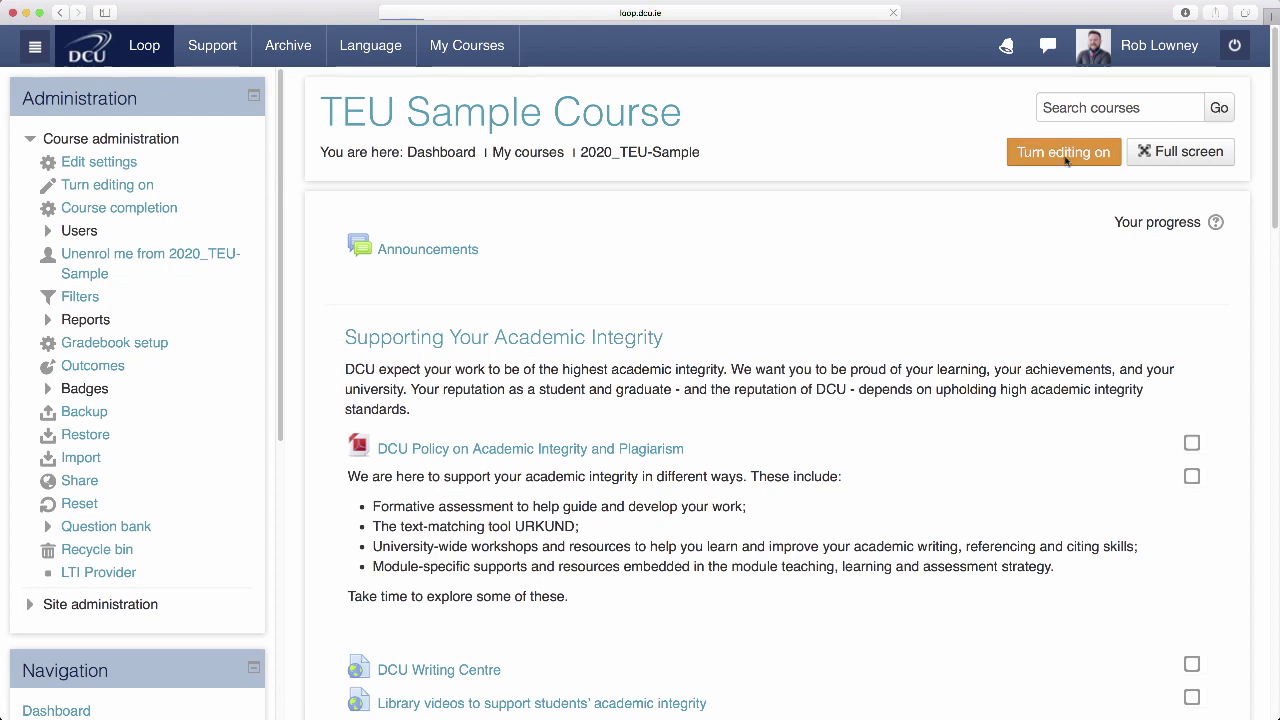
scroll(1080, 368, down, 15)
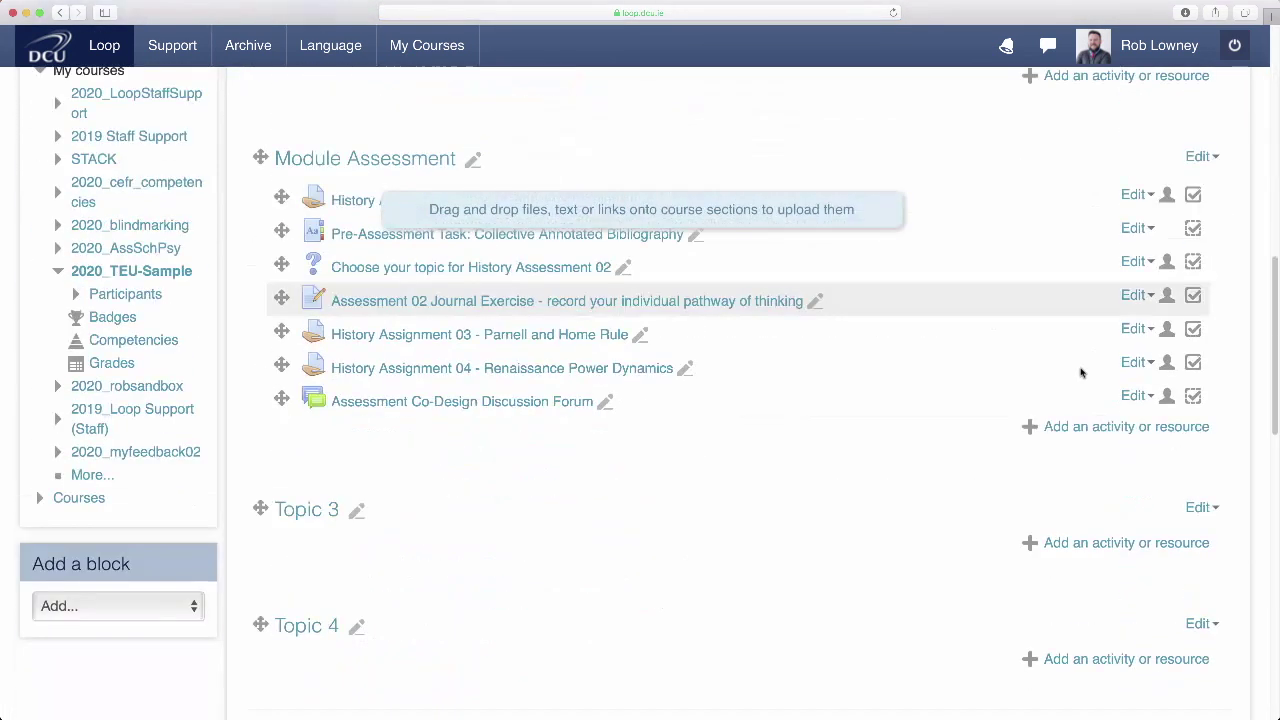
click(1086, 429)
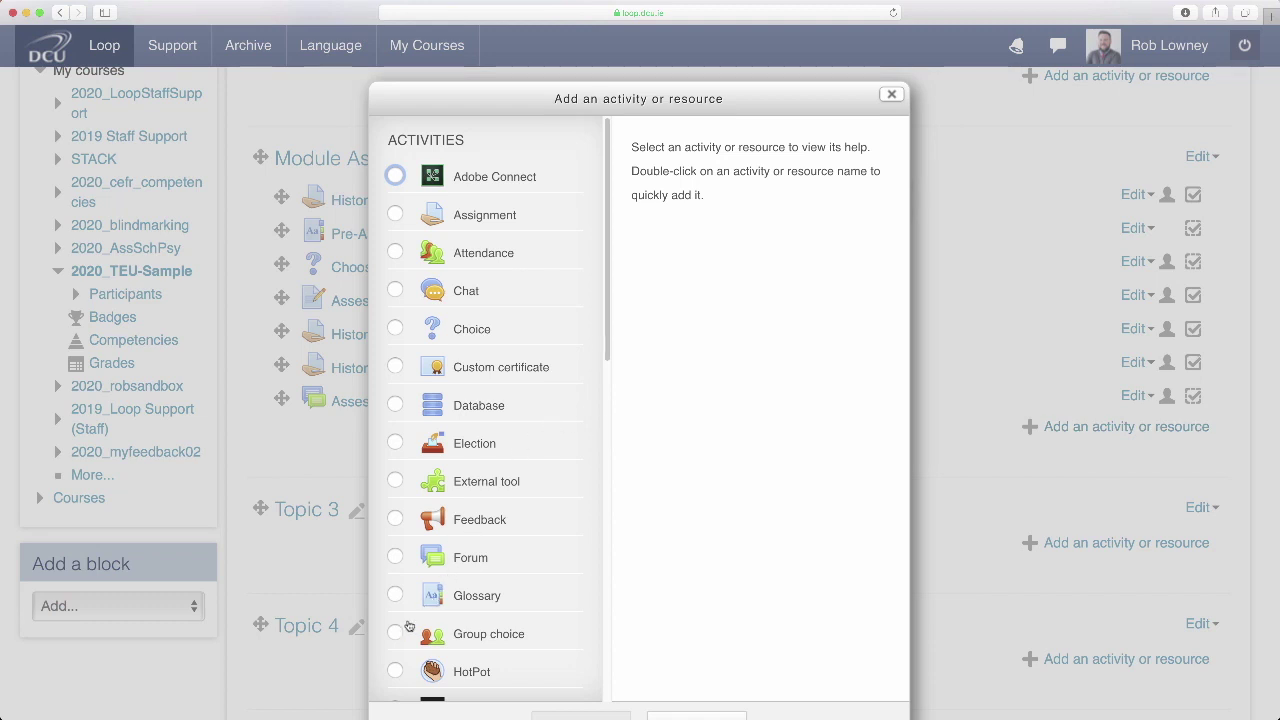
click(396, 635)
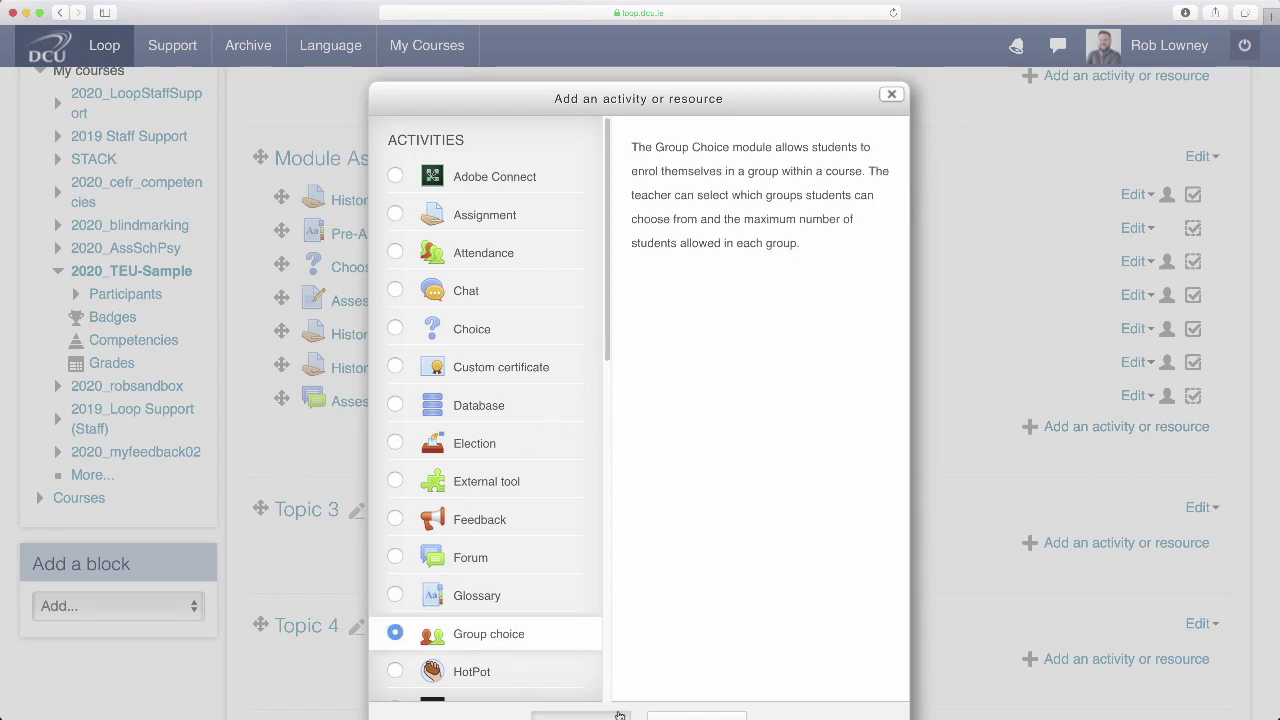
click(618, 714)
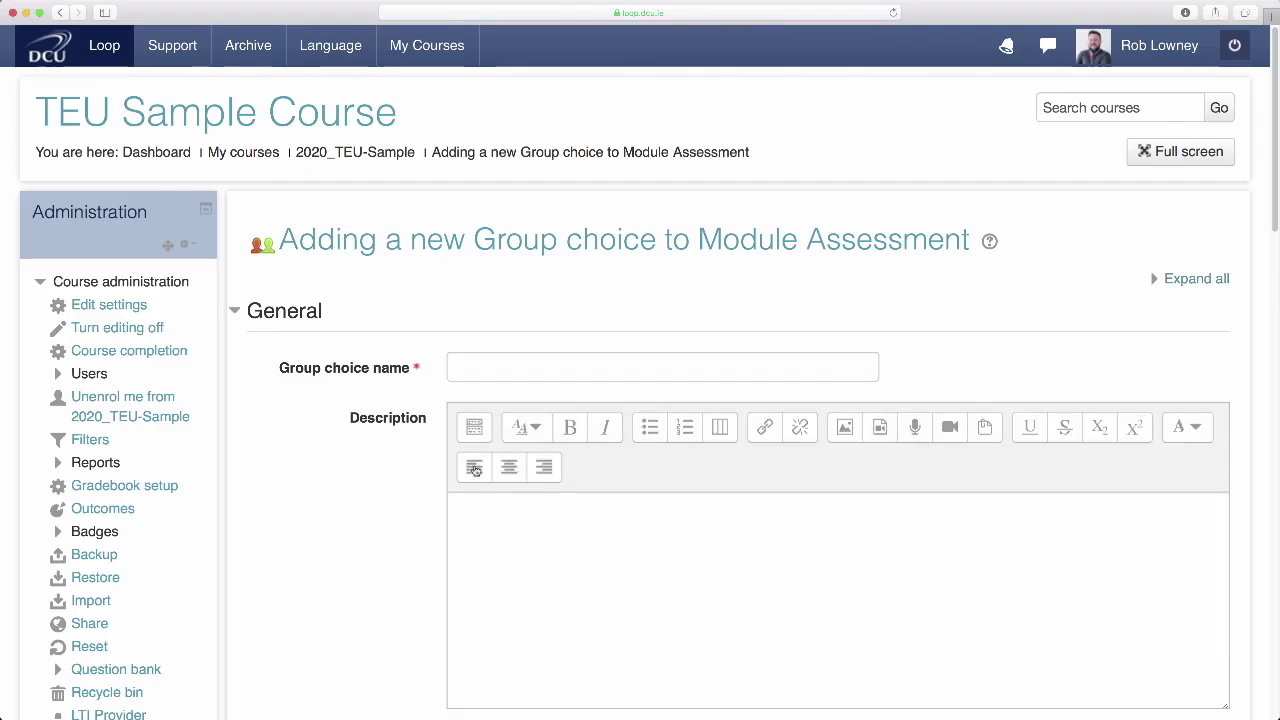
- Name the activity "Choose your group for this assessment" and add a bulleted description about choosing a group, the five places per group and messaging other members
click(452, 366)
text(Choose your group for this assessment)
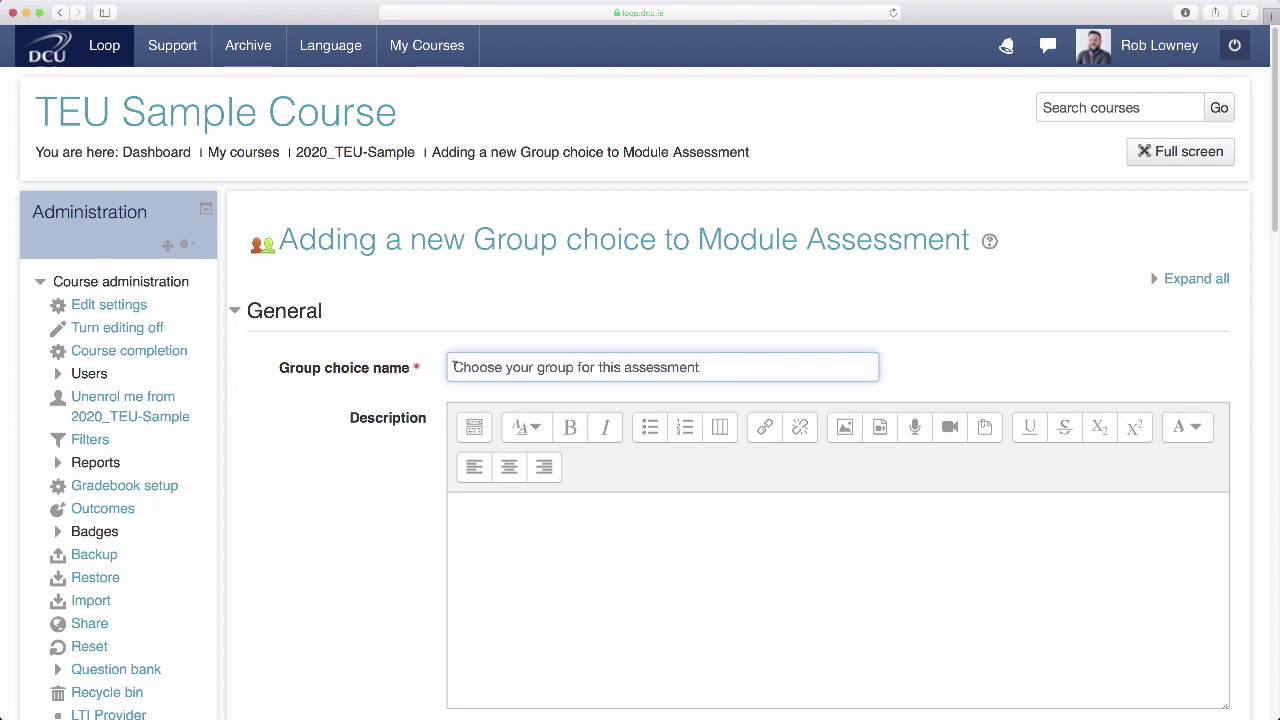
click(450, 509)
text(Choose one of the following groups for your assessment There are only five places in each group After making your selection, look for the other members of your group and contact them using Loop’s messaging features)
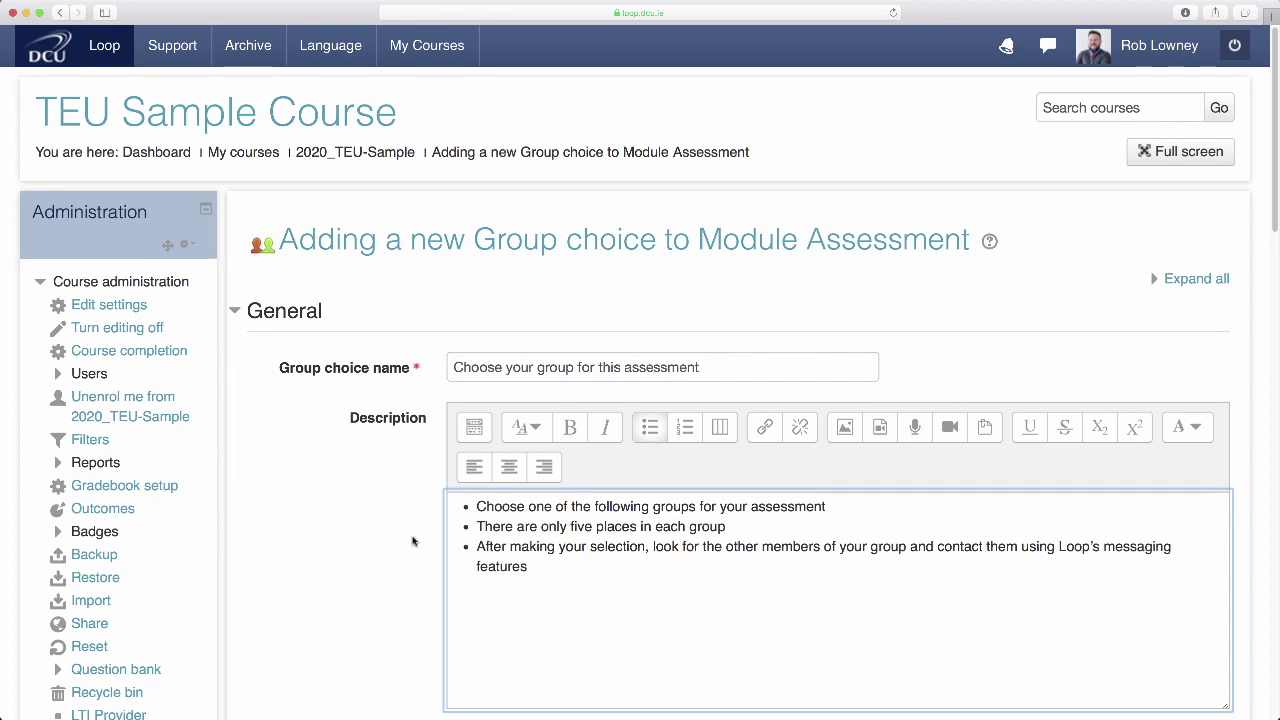
- Set Publish results to "Always show results to students" and Privacy of results to "Publish full results, showing names and their choices"
scroll(412, 541, down, 6)
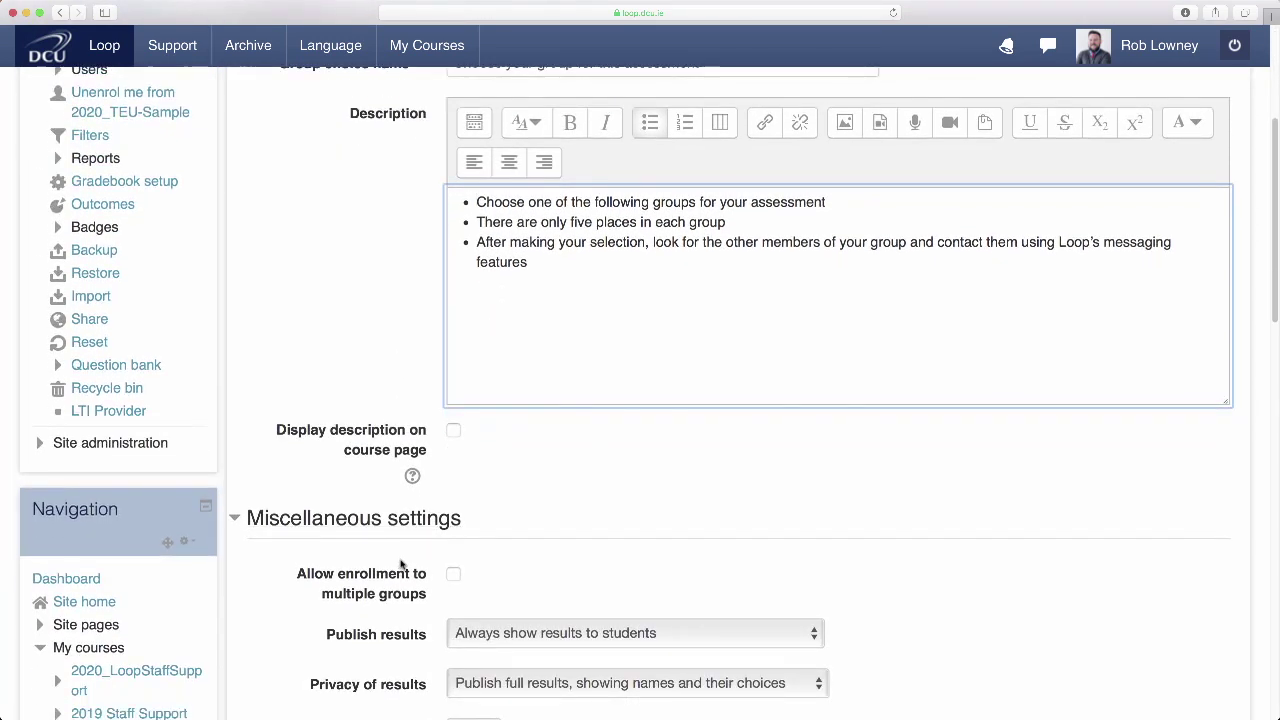
scroll(401, 565, down, 5)
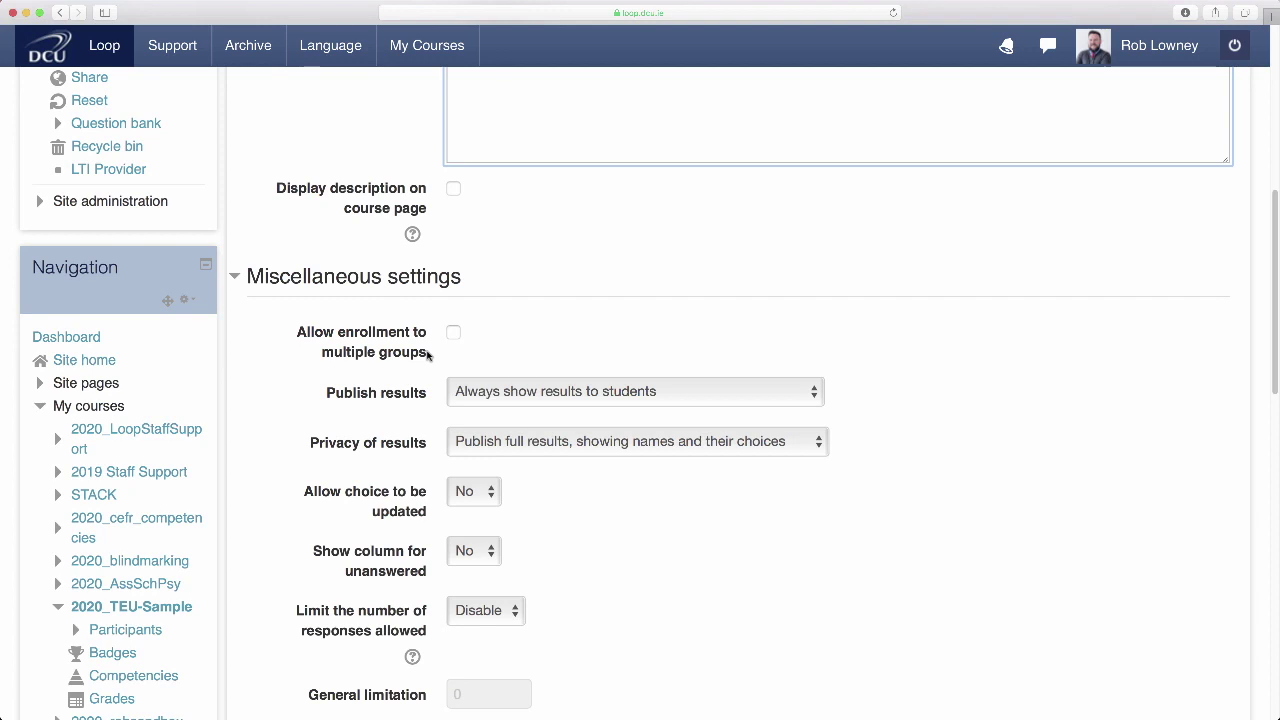
scroll(428, 352, down, 1)
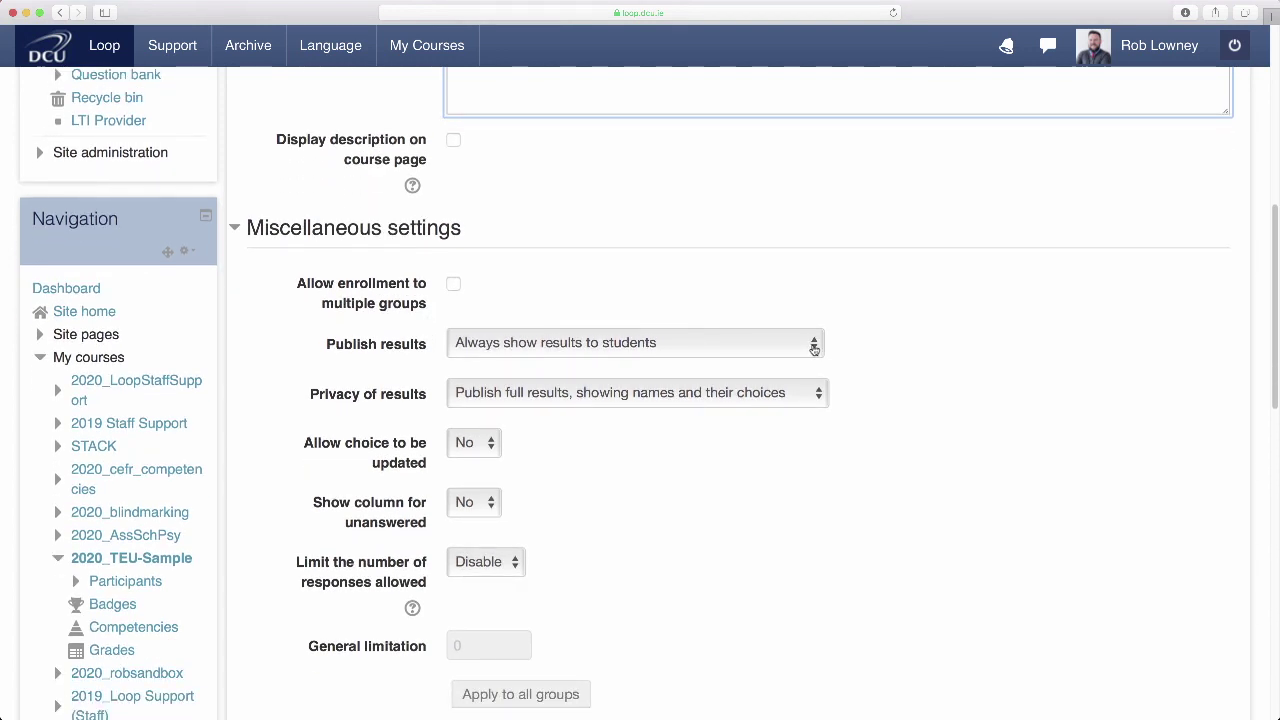
click(814, 345)
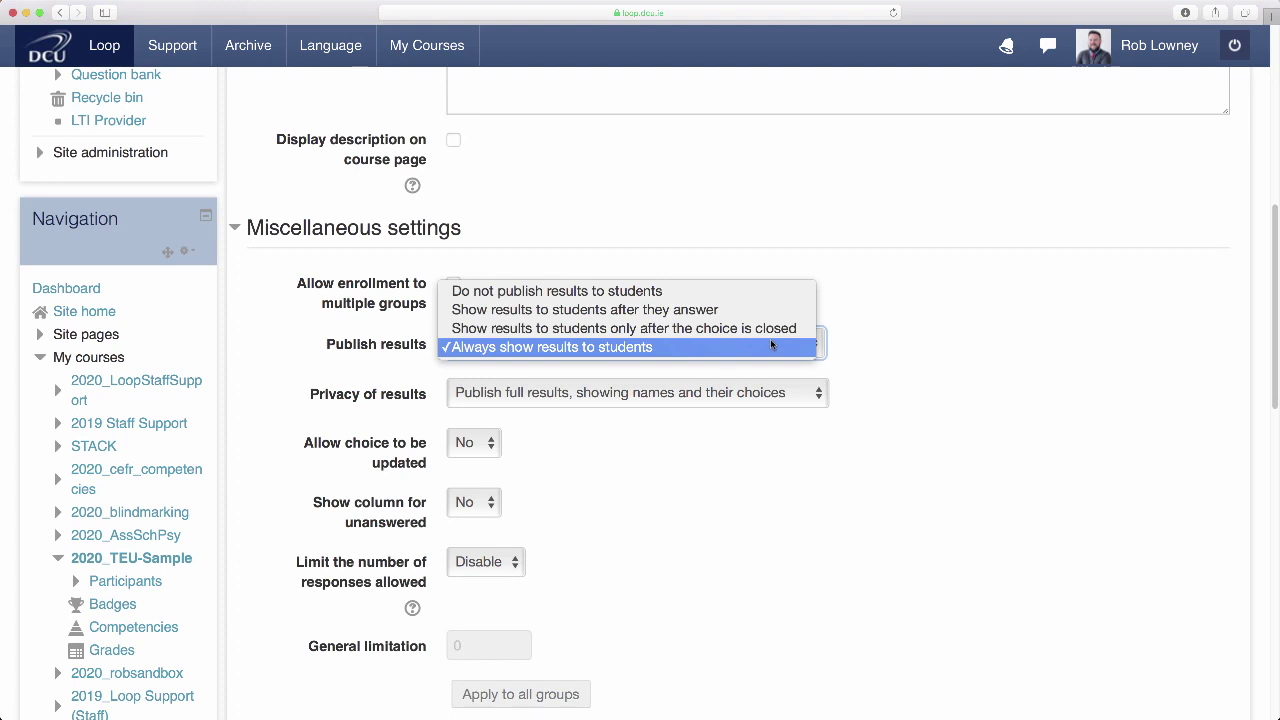
click(771, 345)
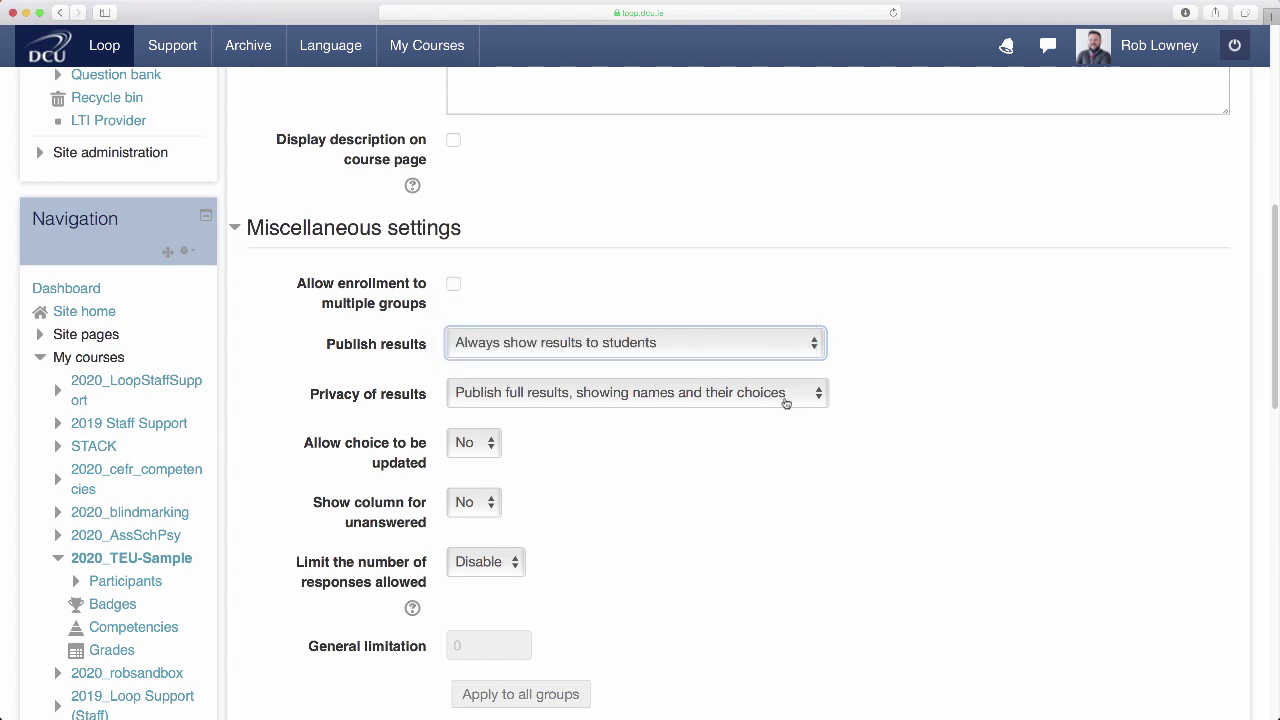
click(786, 403)
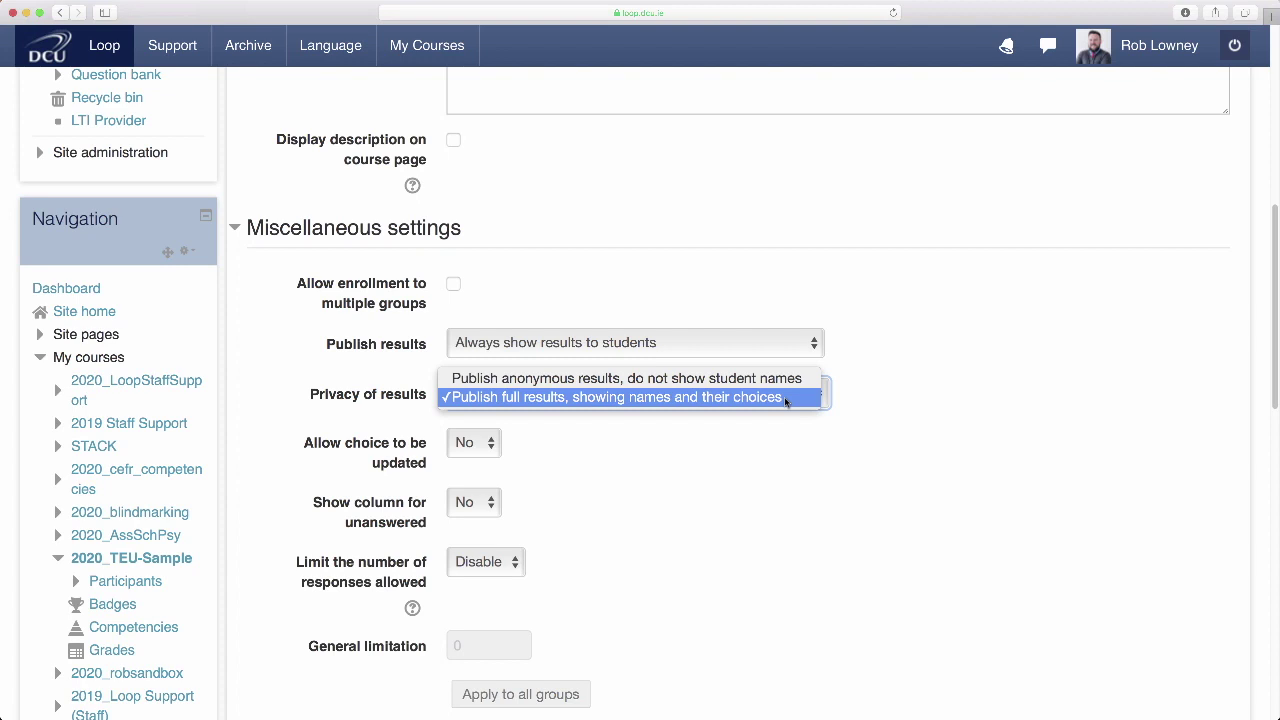
click(785, 398)
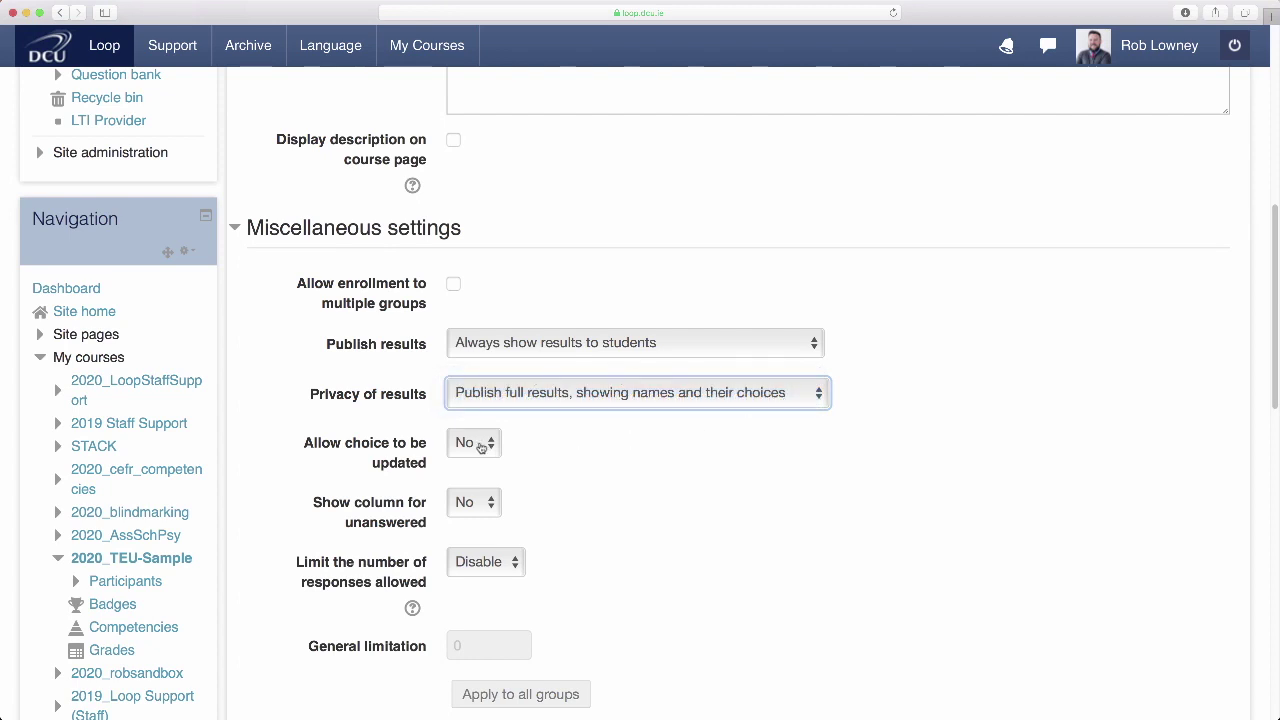
- Set both "Allow choice to be updated" and "Show column for unanswered" to No
click(481, 448)
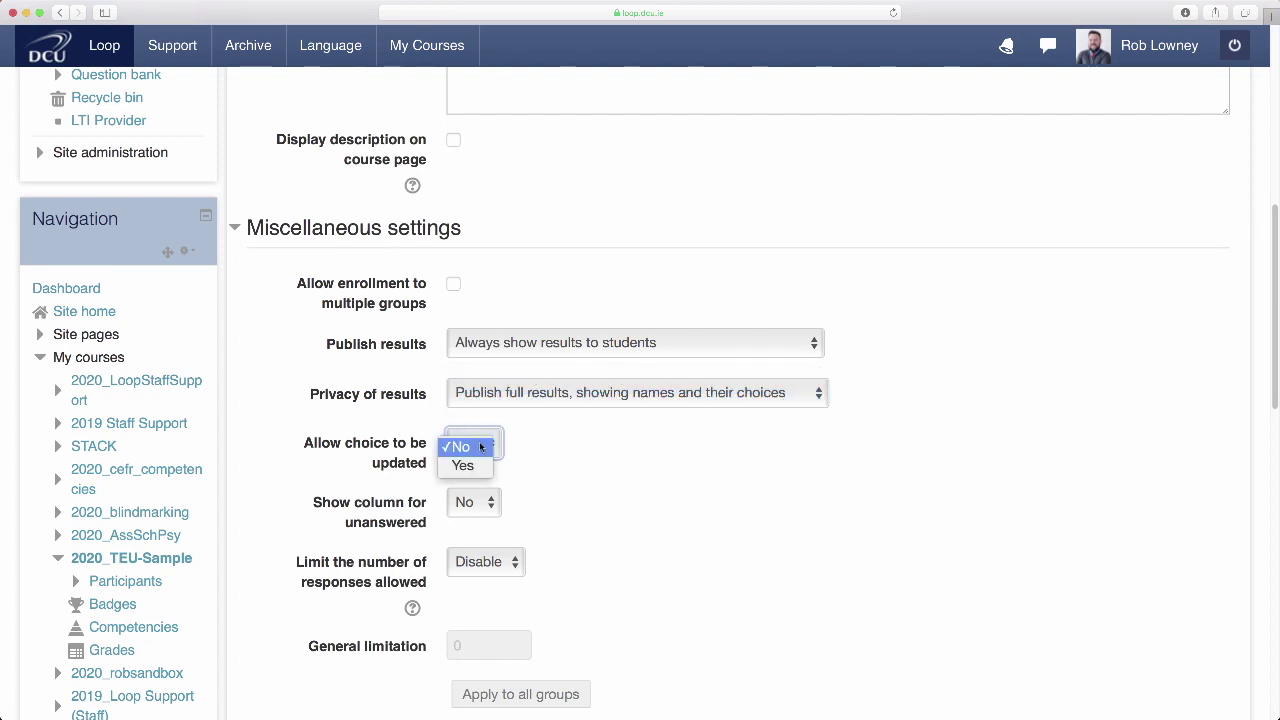
click(481, 447)
click(493, 502)
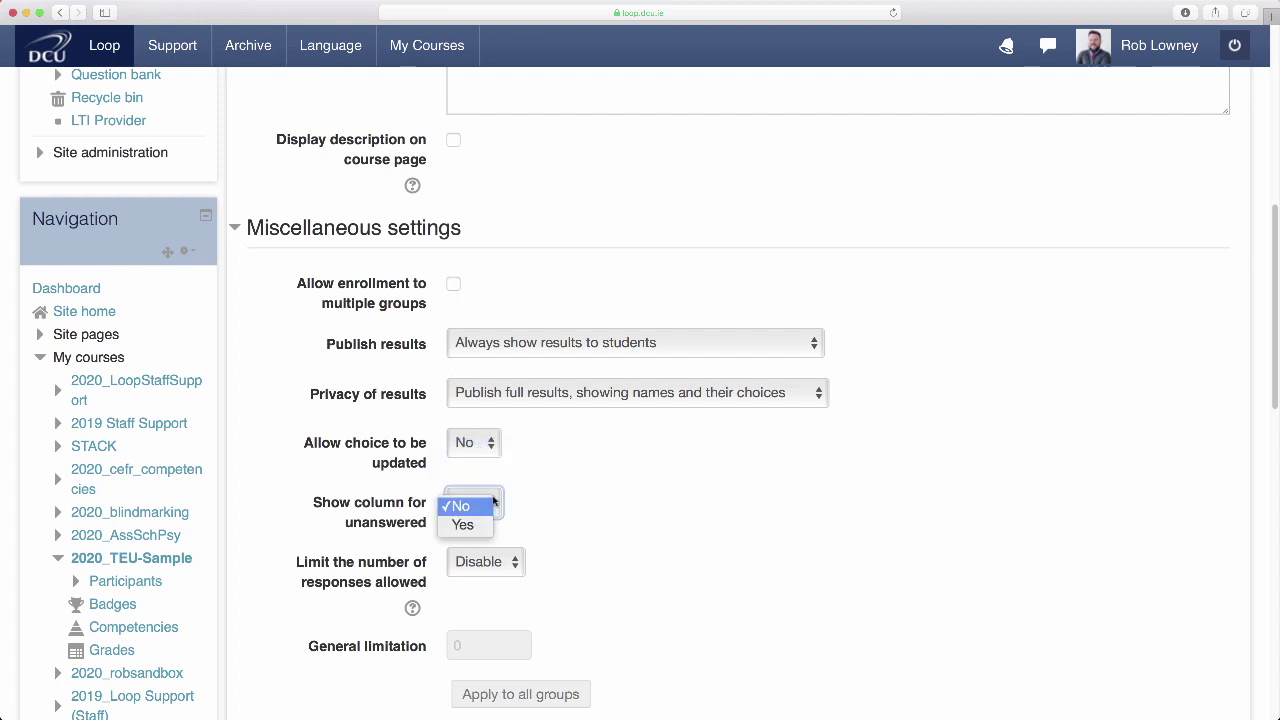
click(491, 505)
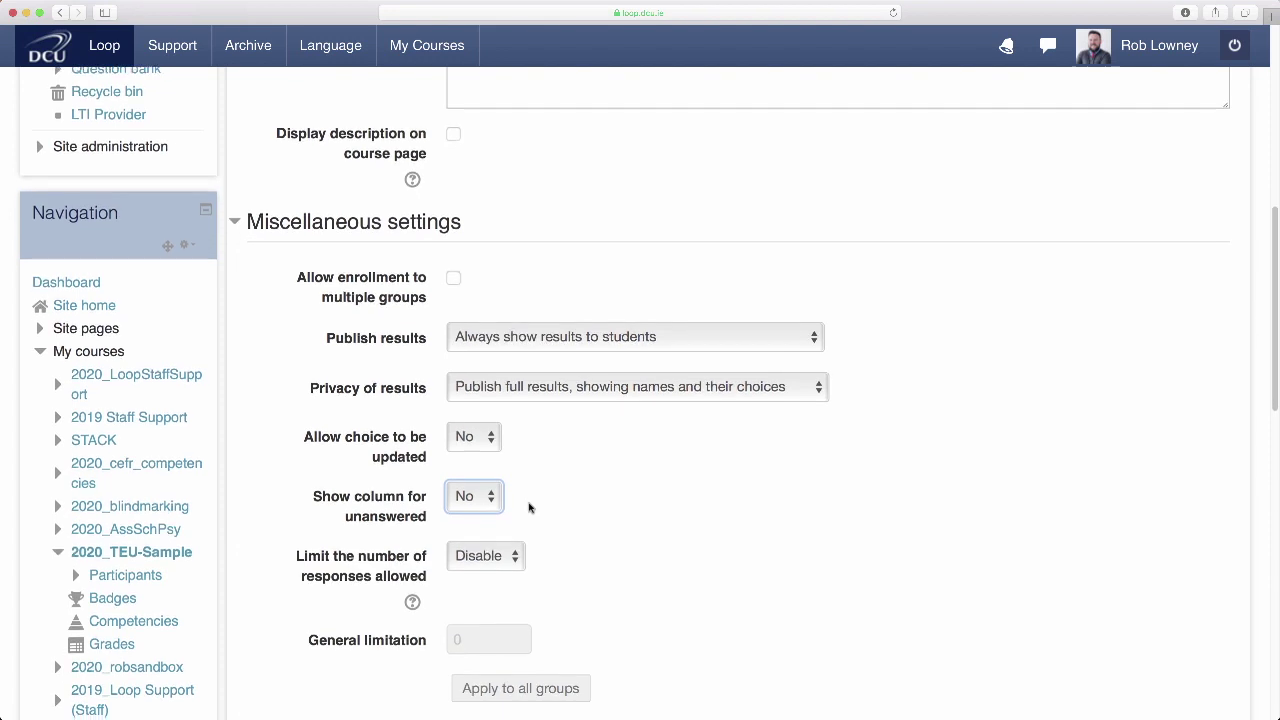
- Enable the limit on the number of responses allowed and apply a general limitation of 5 to all groups
scroll(485, 472, down, 1)
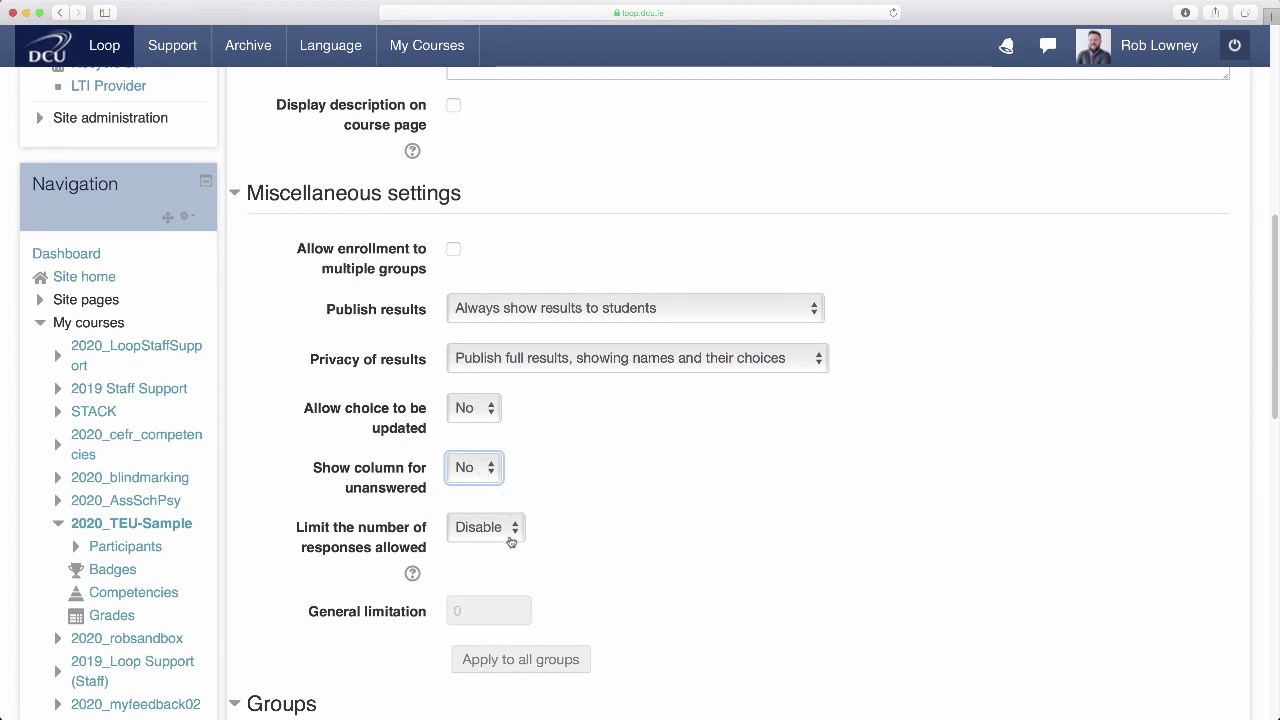
click(510, 538)
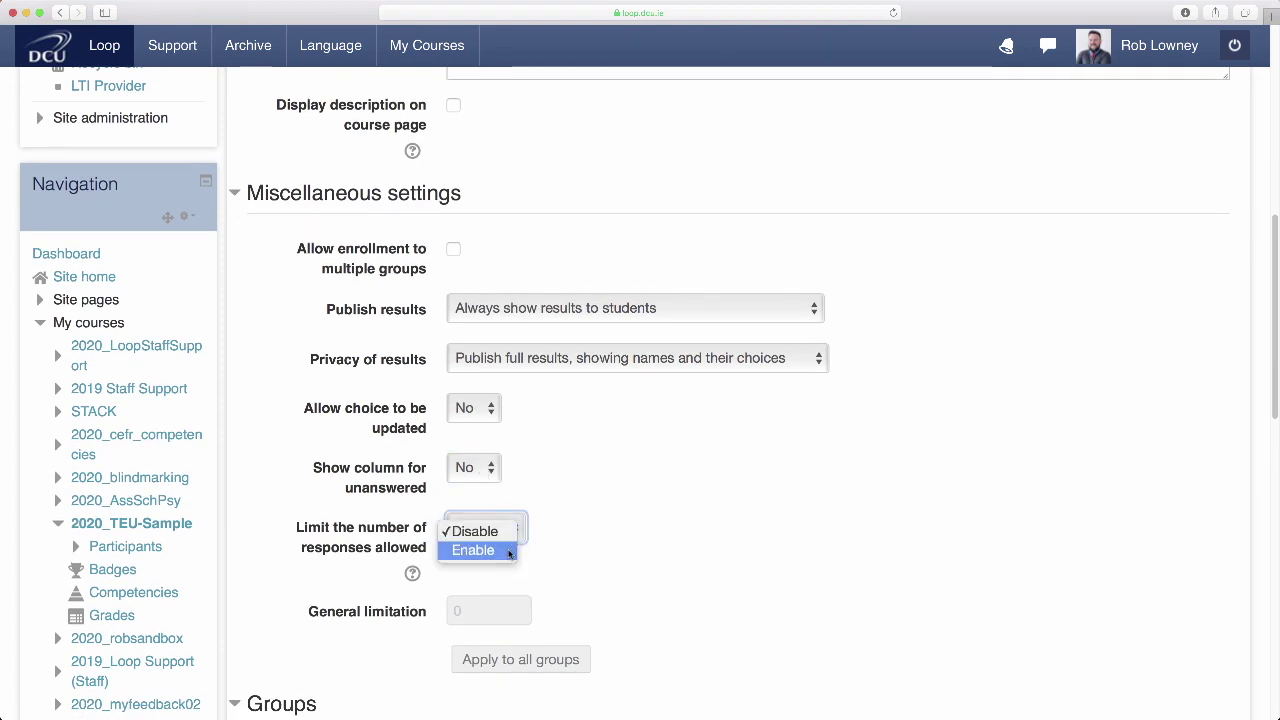
click(509, 551)
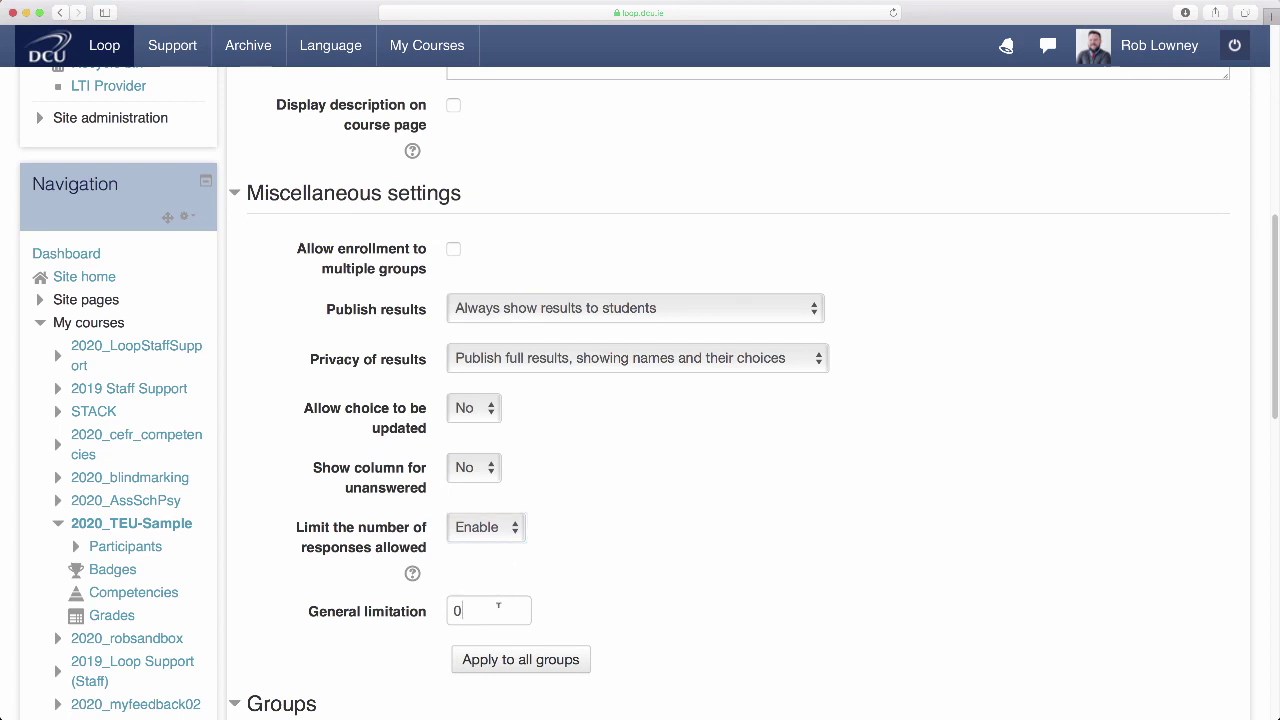
double_click(498, 605)
text(5)
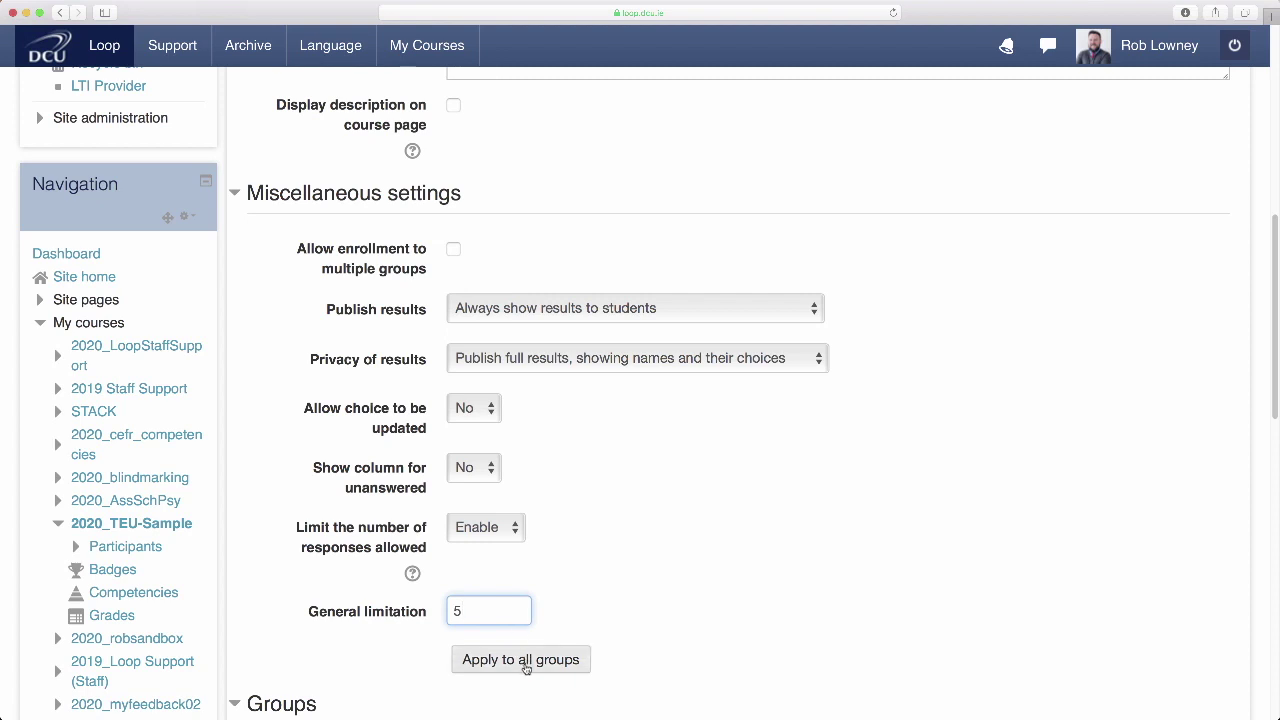
click(524, 664)
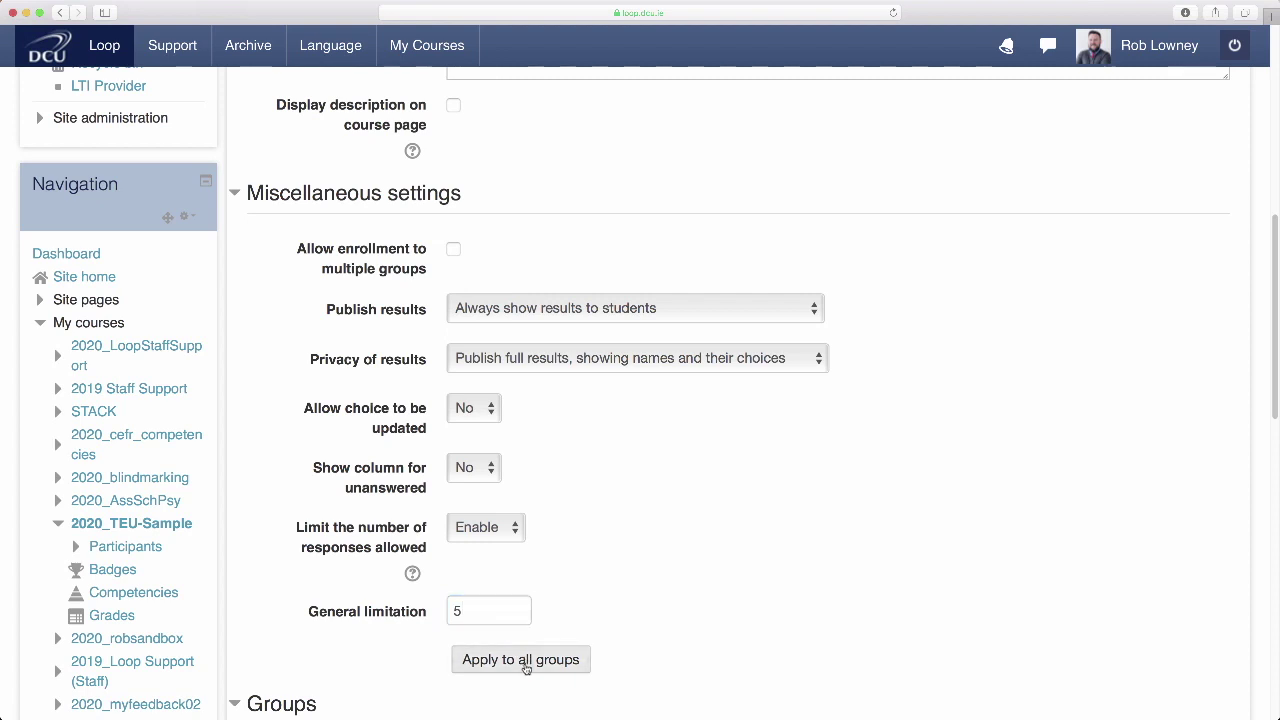
- Add all five available groups, from the National Archives topic to the War of Independence topic, to the activity's selected groups
scroll(526, 667, down, 5)
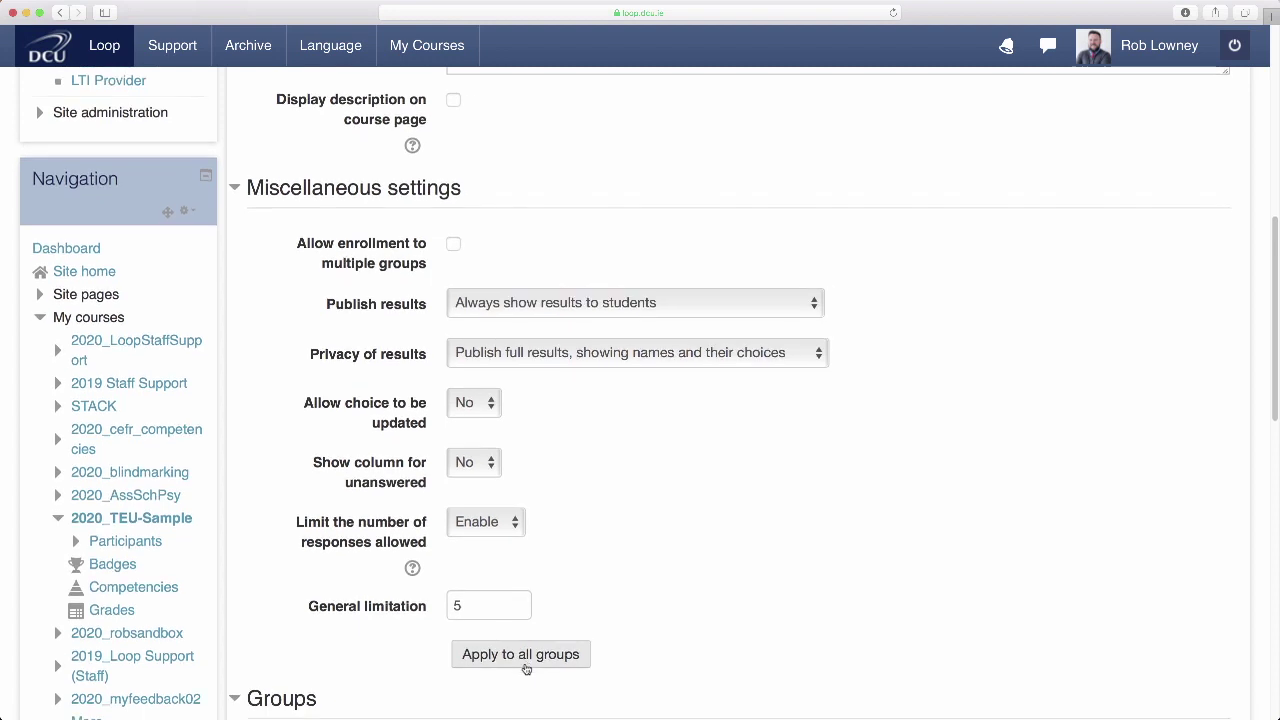
scroll(526, 670, down, 2)
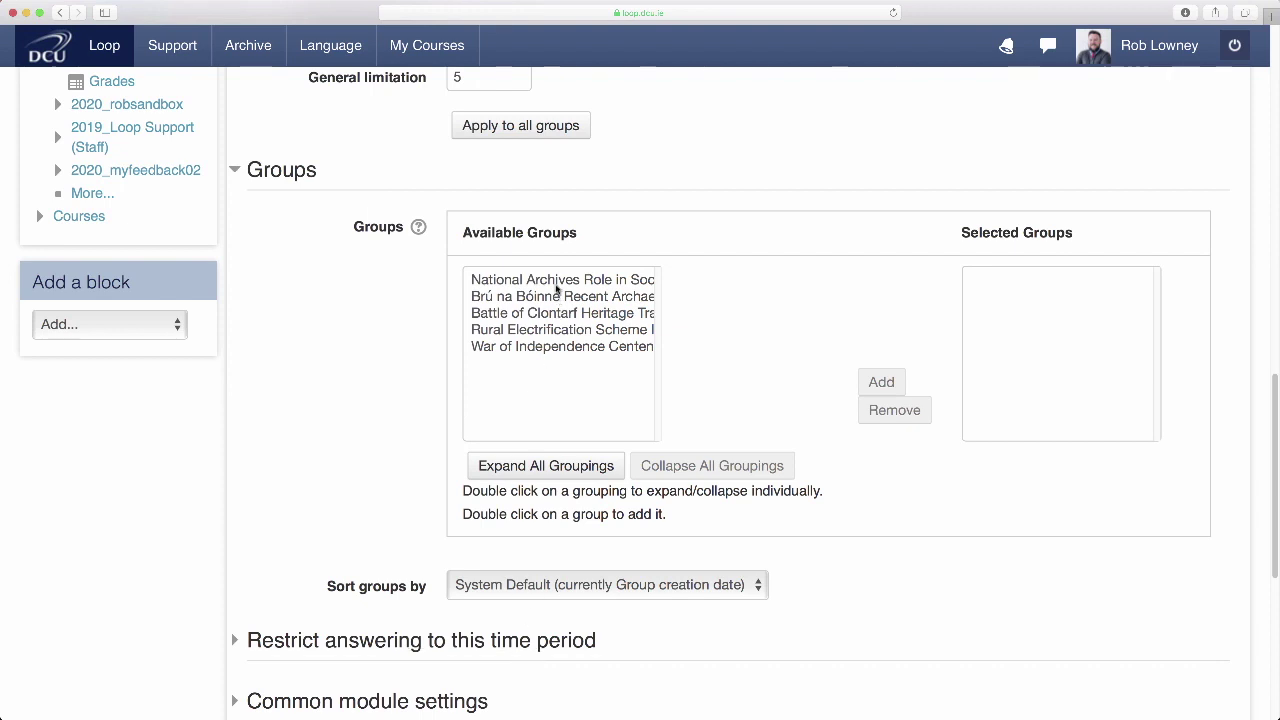
click(556, 283)
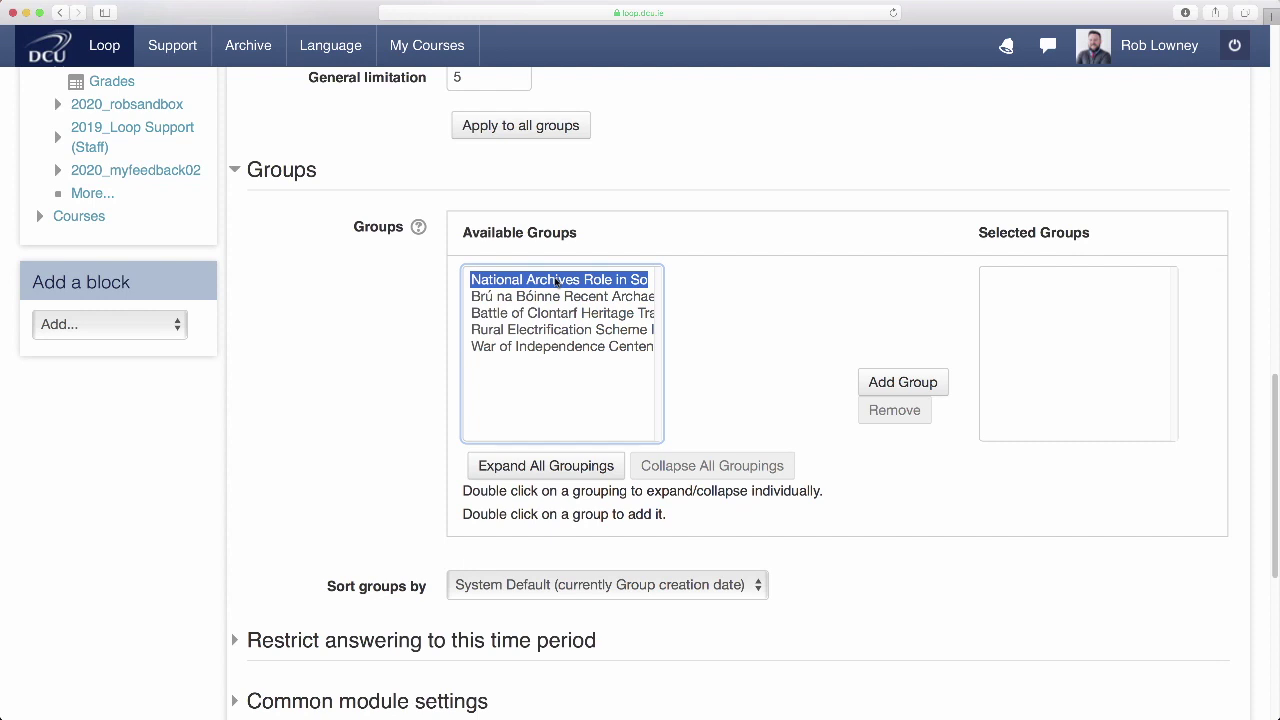
key(super+a)
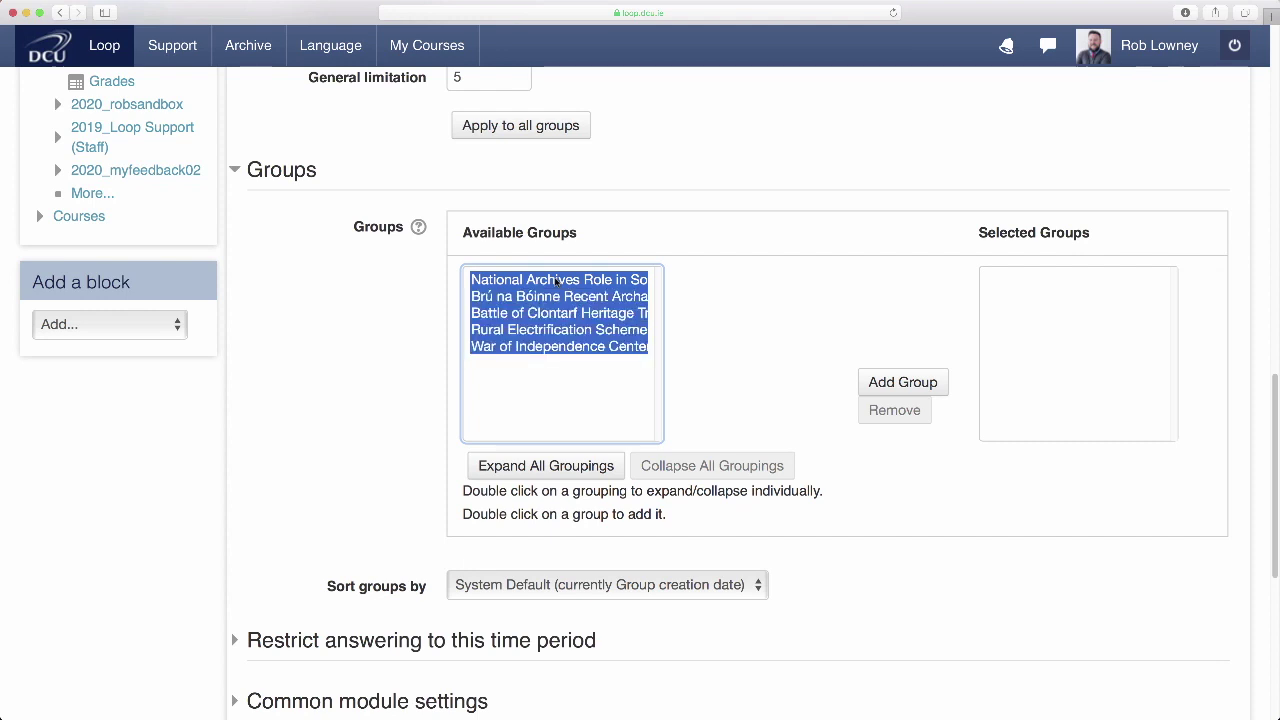
click(897, 382)
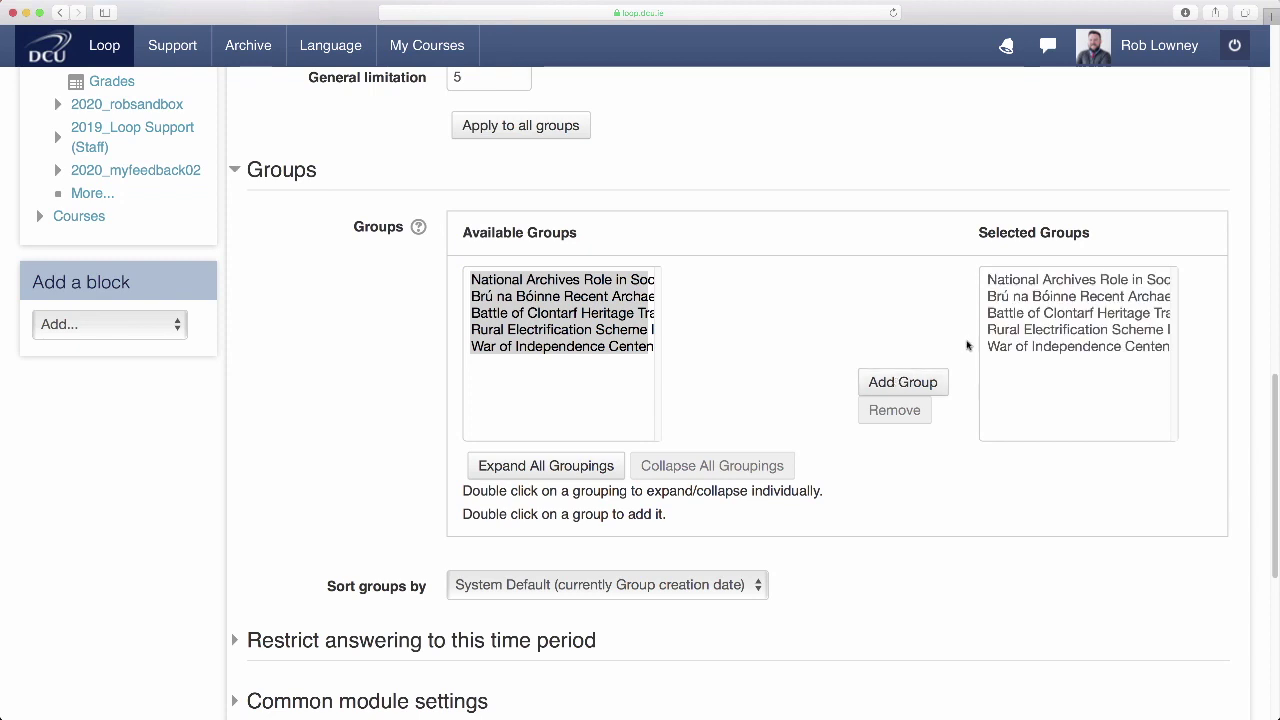
- Set completion tracking to "Show activity as complete when conditions are met", enable "Show as complete when user makes a choice", and save back to the course
scroll(967, 345, down, 7)
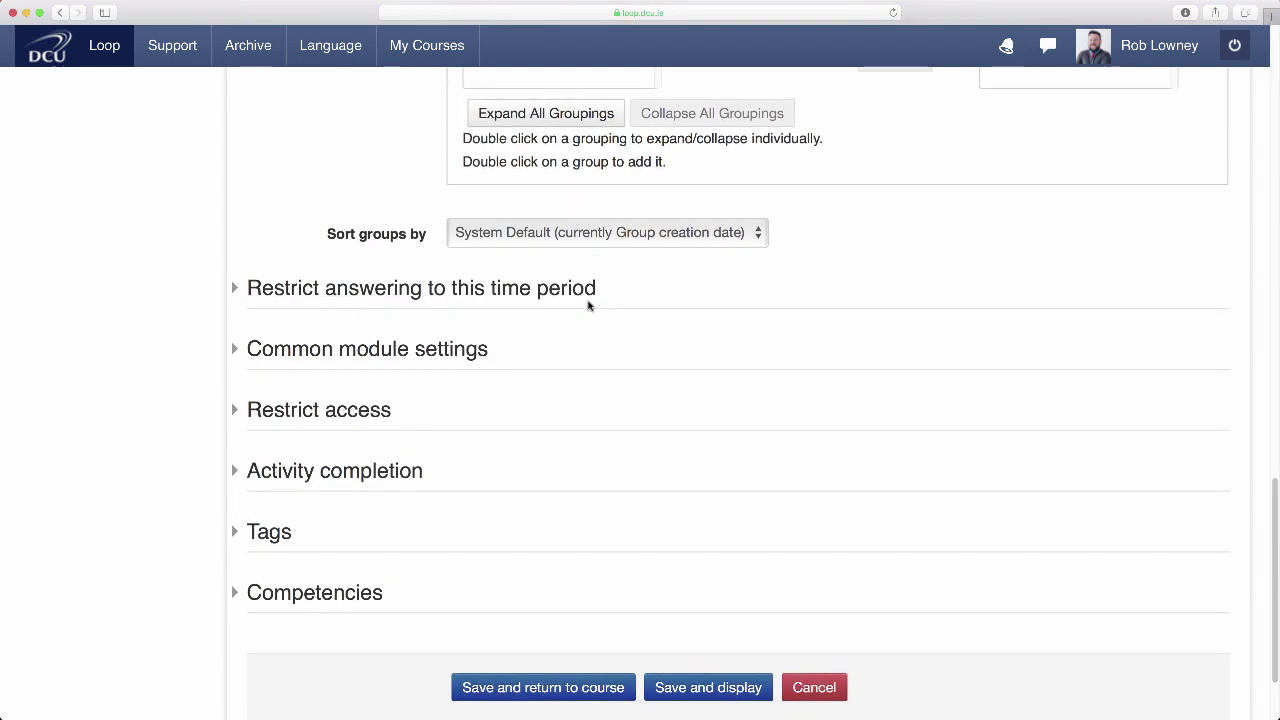
scroll(571, 314, down, 3)
click(328, 360)
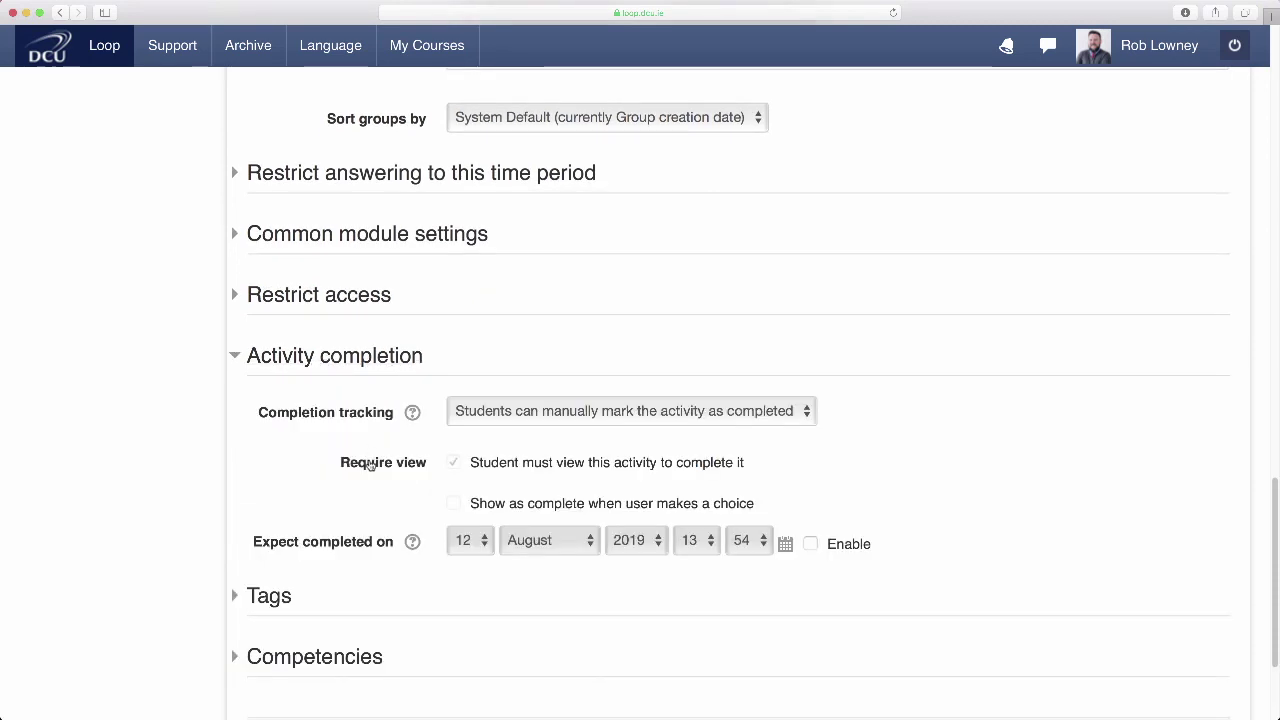
click(759, 422)
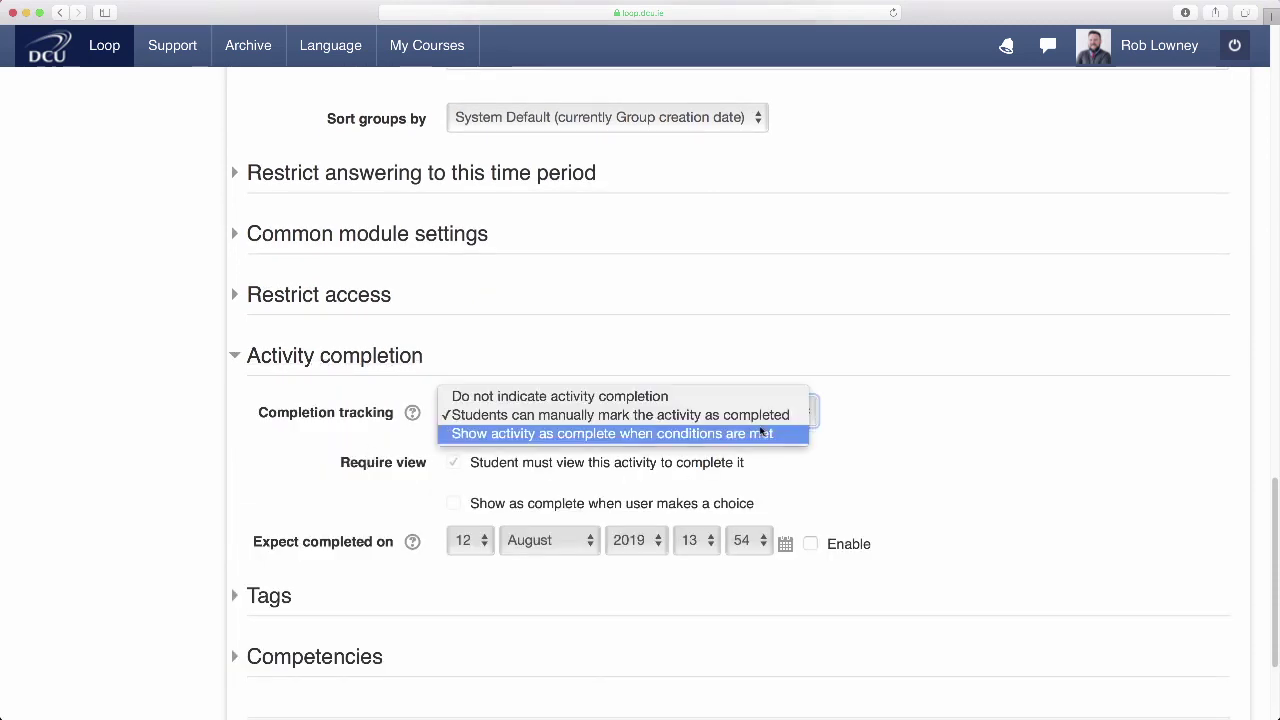
click(760, 434)
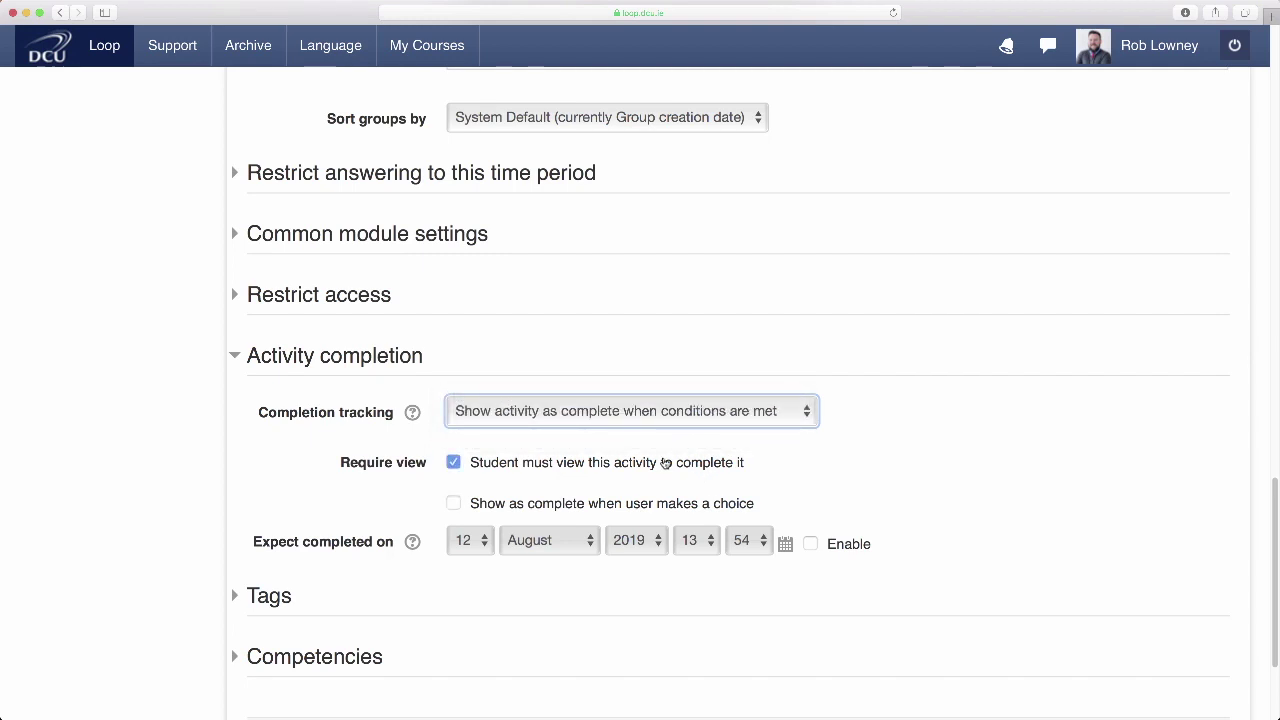
click(453, 505)
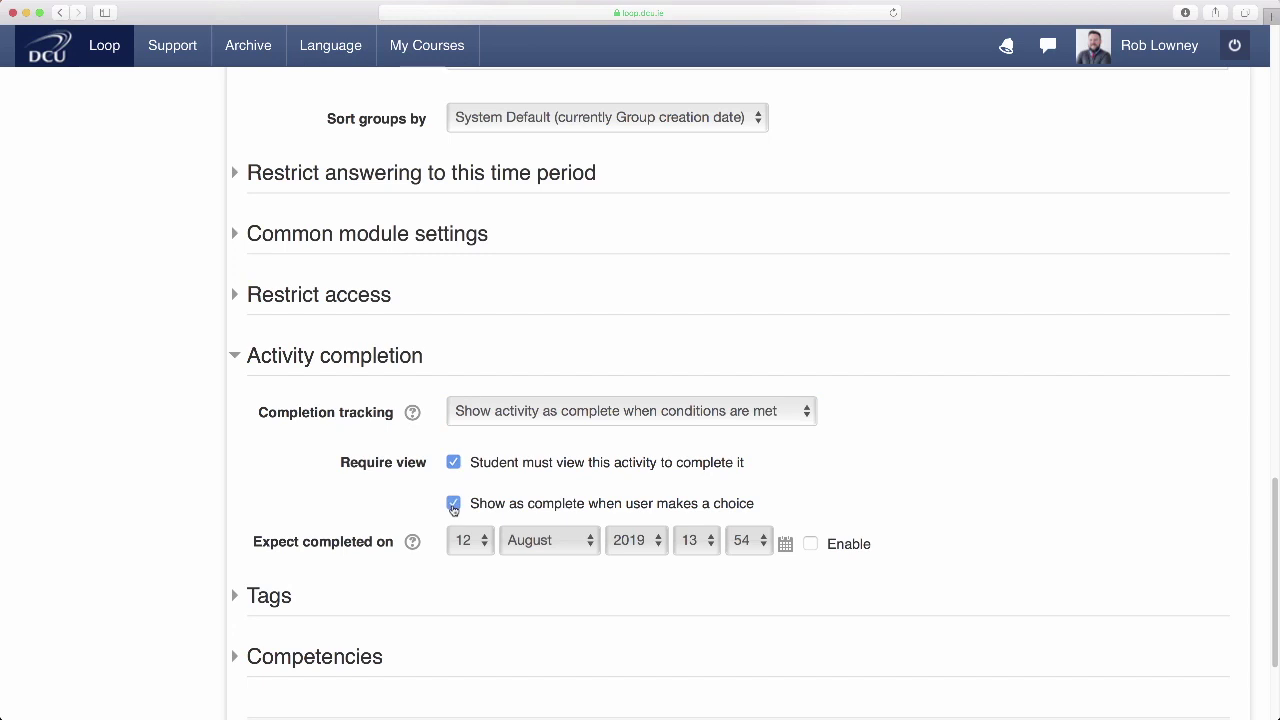
scroll(453, 508, down, 4)
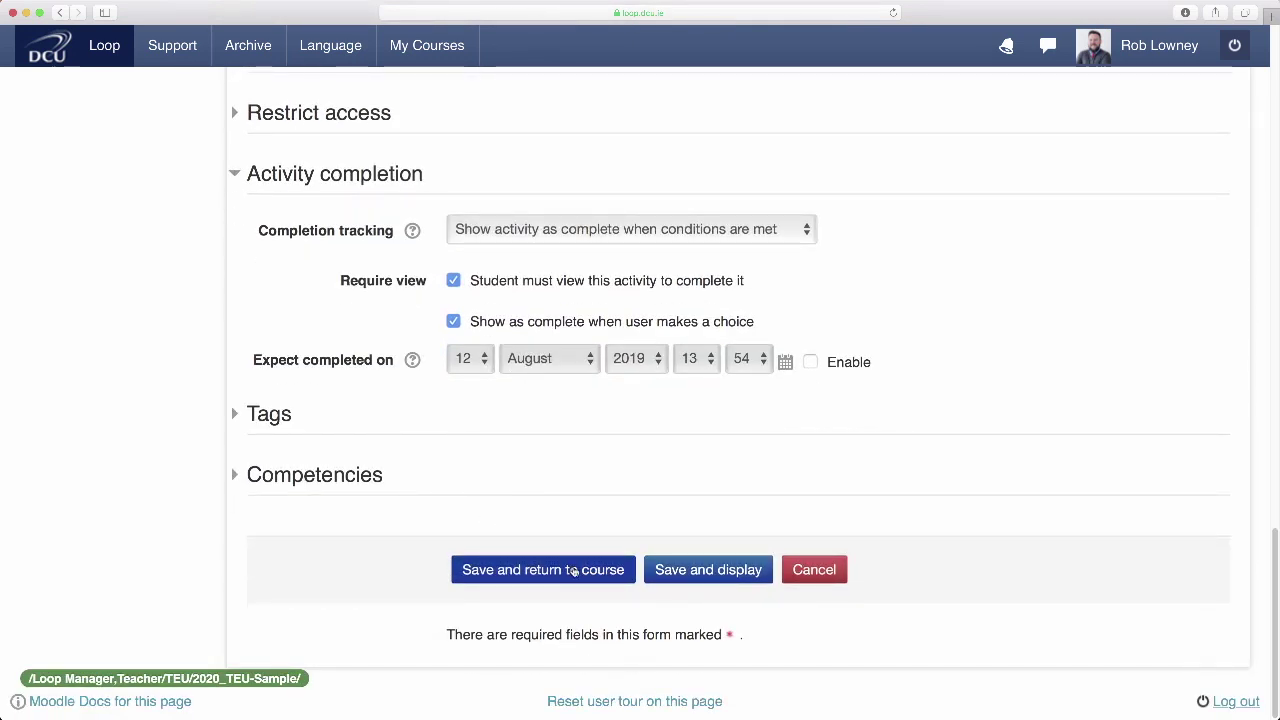
click(574, 571)
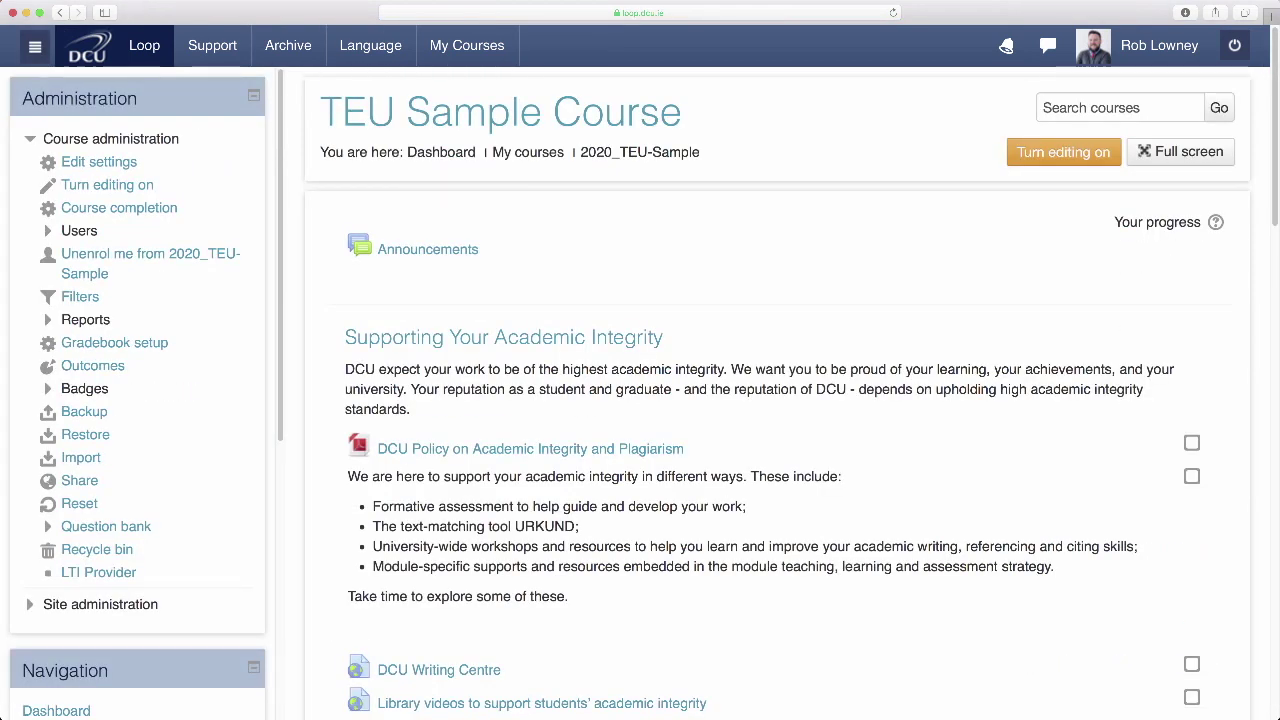
- Turn on course editing and add a new Assignment activity to the Module Assessment section
click(1064, 150)
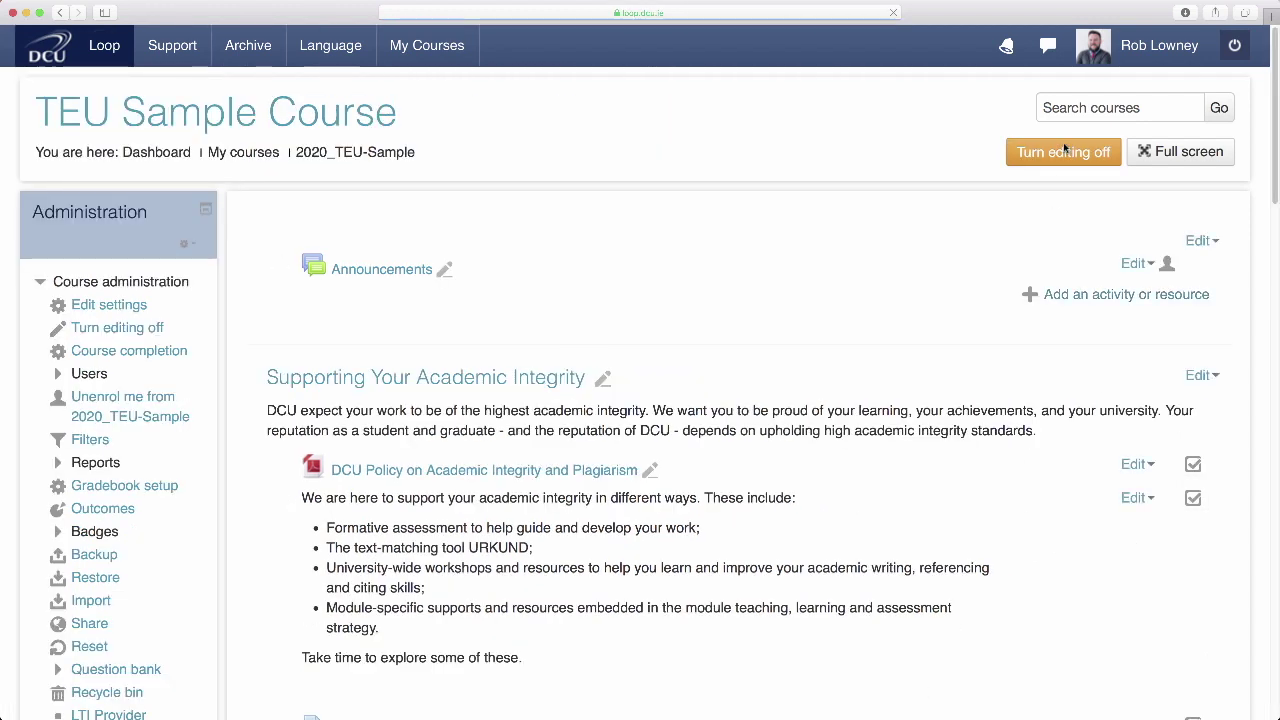
scroll(1011, 520, down, 10)
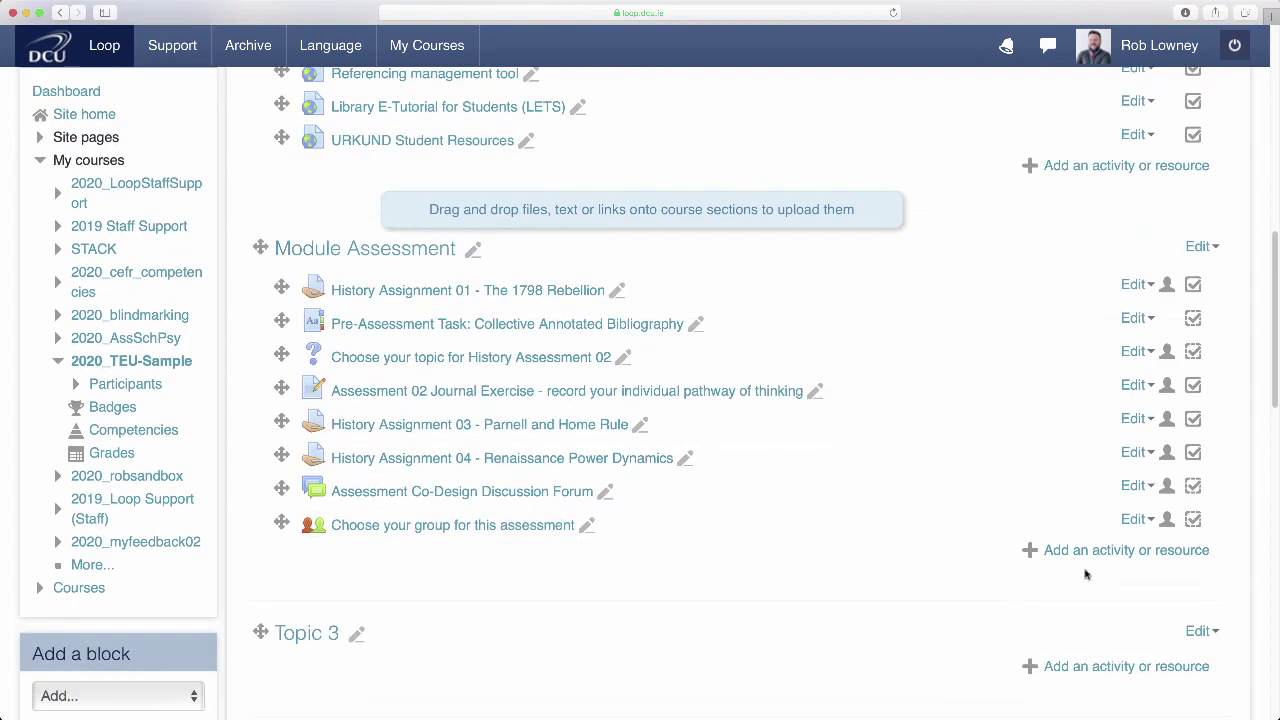
click(1137, 551)
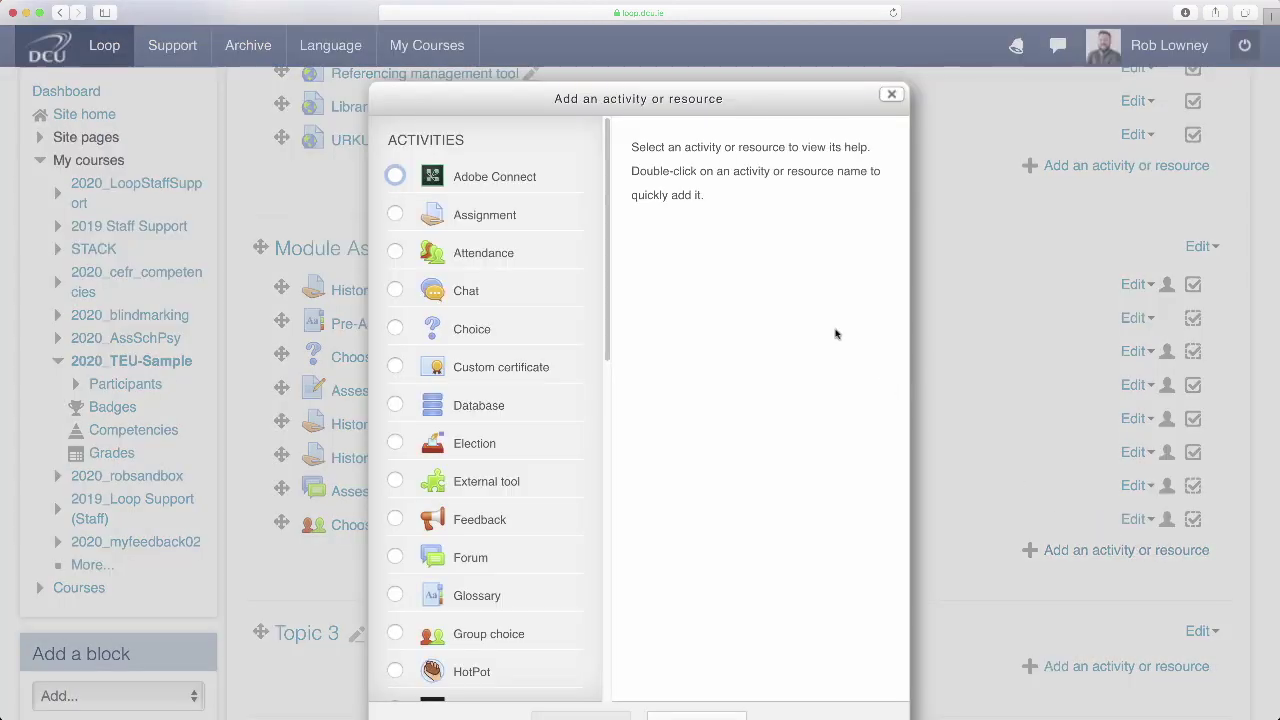
click(481, 217)
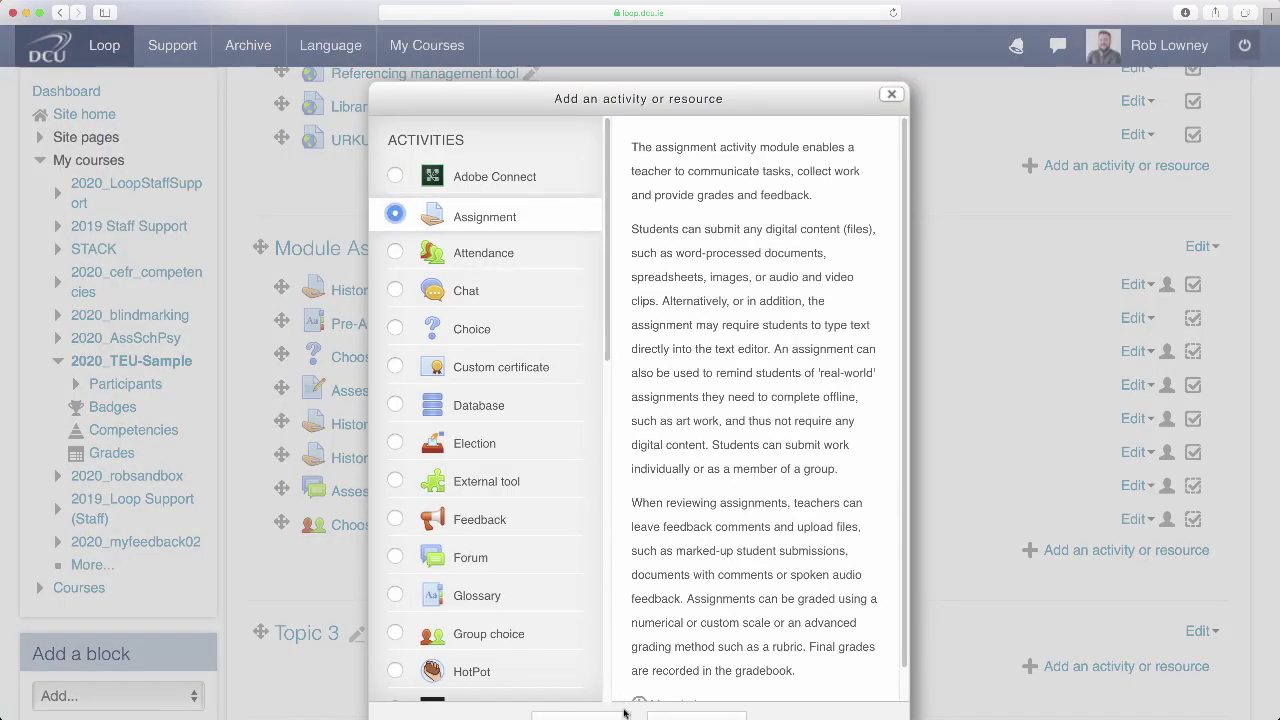
click(622, 716)
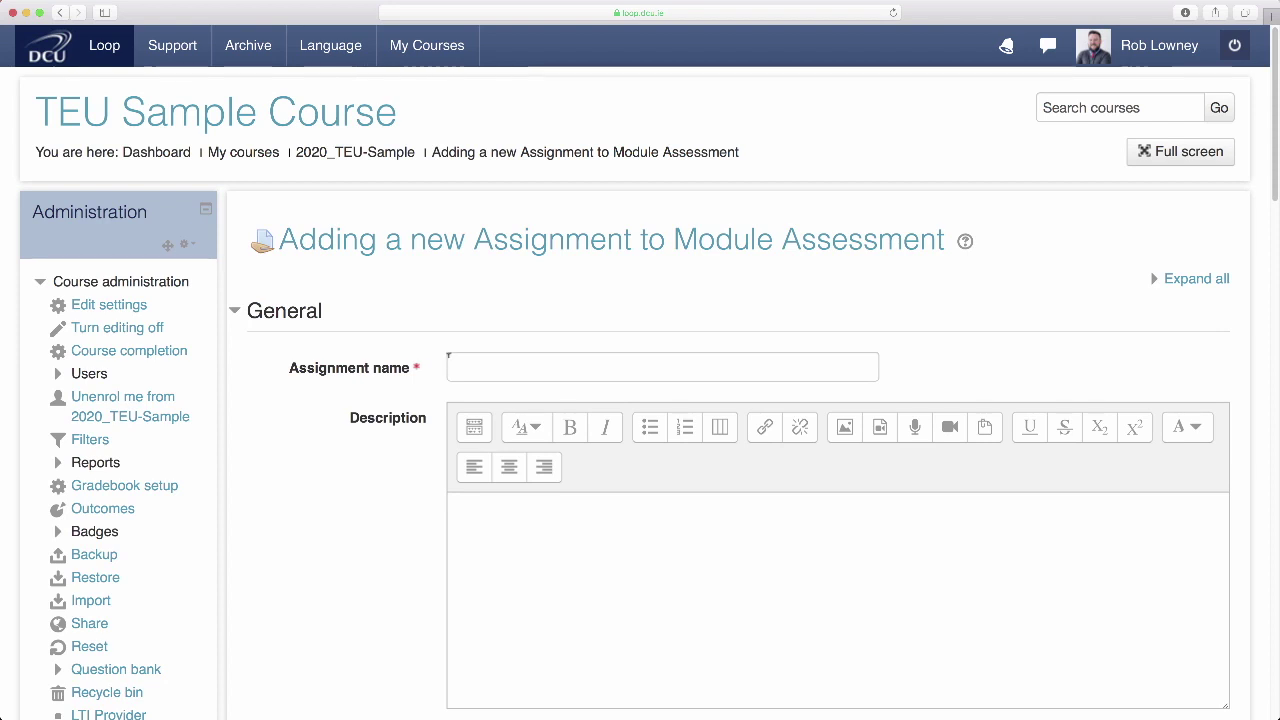
- Name the assignment "Group Assignment: Work-, Community-, or Field-based topic" and add a bulleted description covering the 5,000 word report, authorship, academic integrity and Harvard referencing
click(451, 366)
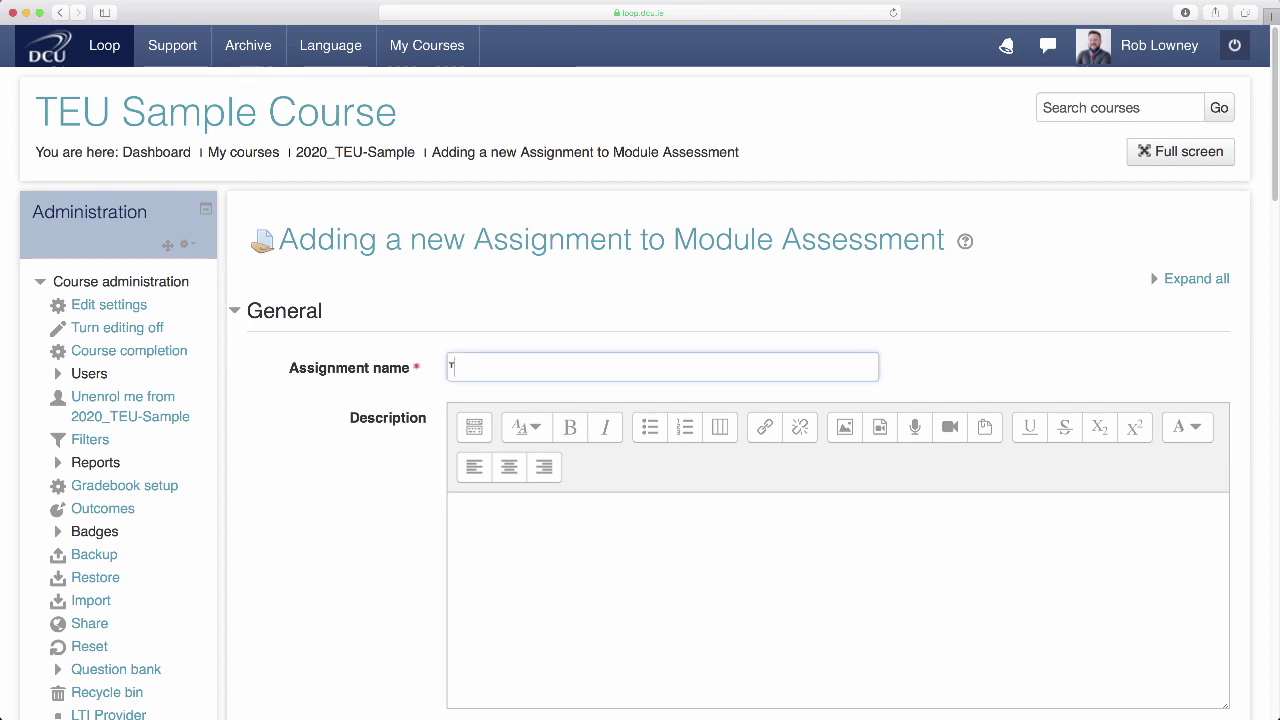
text(Group Assignment: Work-, Community-, or Field-based topic)
click(457, 506)
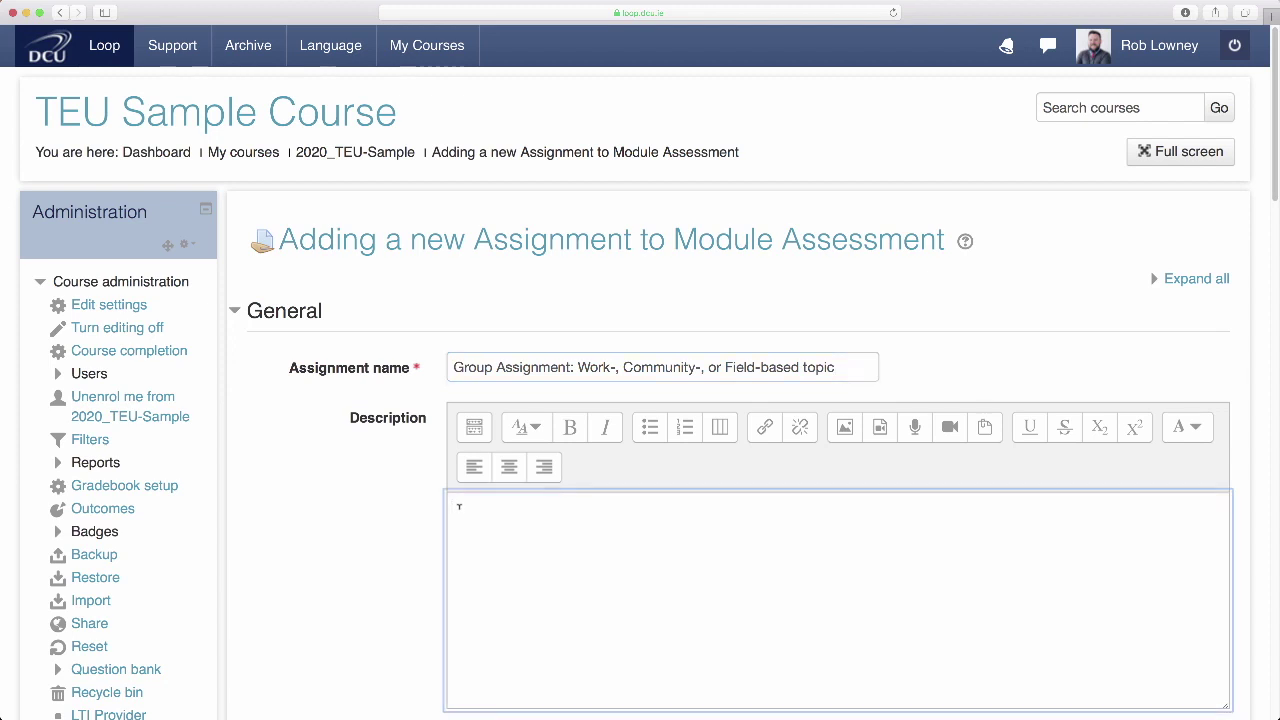
text(Write a 5,000 word report on the topic that you selected in the ‘Group choice’ activity Indicate in the report who wrote which section. The DCU Policy on Academic Integrity and Plagiarism is applicable to this assignment. Use the Harvard style for citations and references. Consult the academic integrity supports on this module’s Loop course page for help. In particular, remember that historical images need to be cited and referenced correctly. Remember that all quotes from historical figures need to be cited and referenced correctly.)
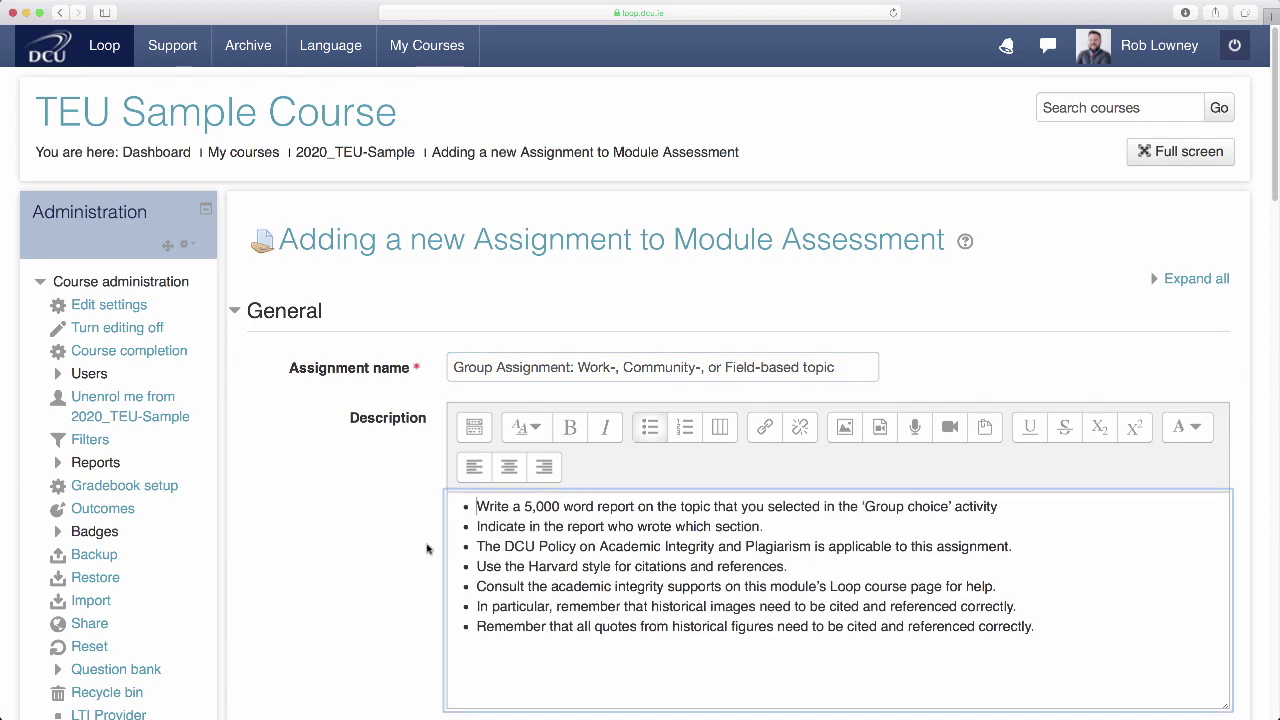
- In the group submission settings, set both "Students submit in groups" and "Require group to make submission" to Yes
scroll(420, 560, down, 10)
scroll(417, 581, down, 9)
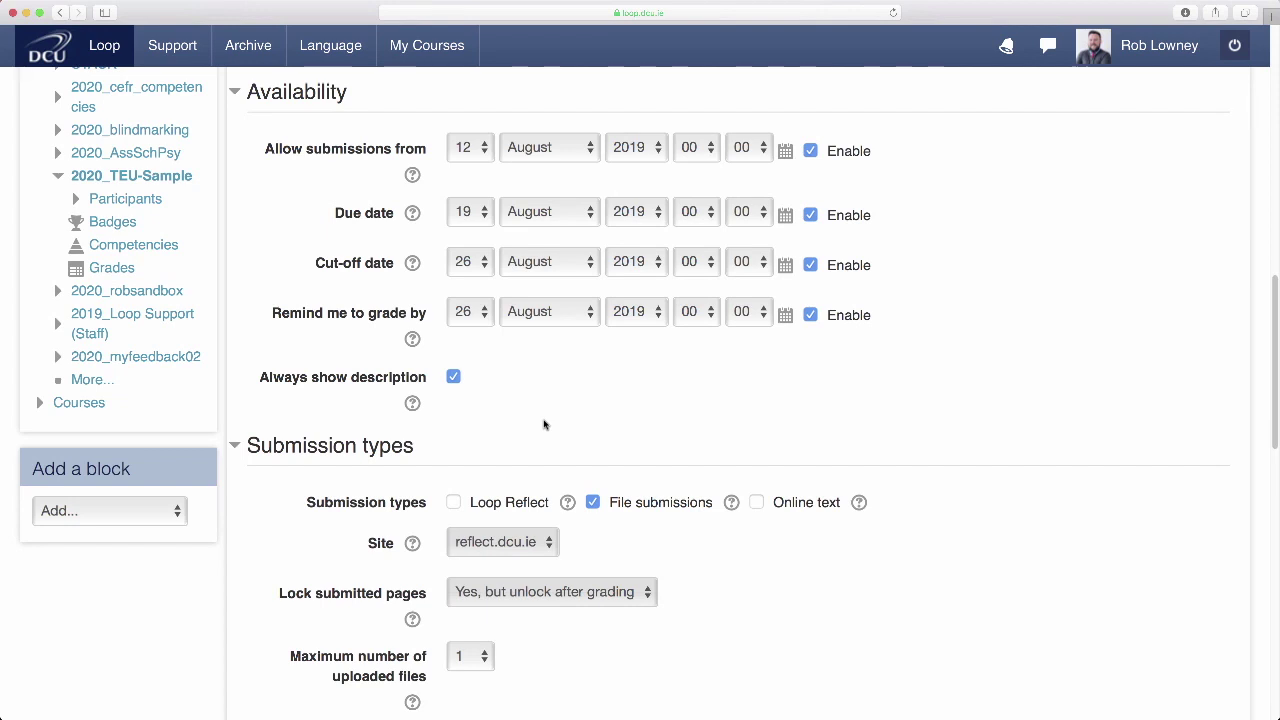
scroll(544, 425, down, 10)
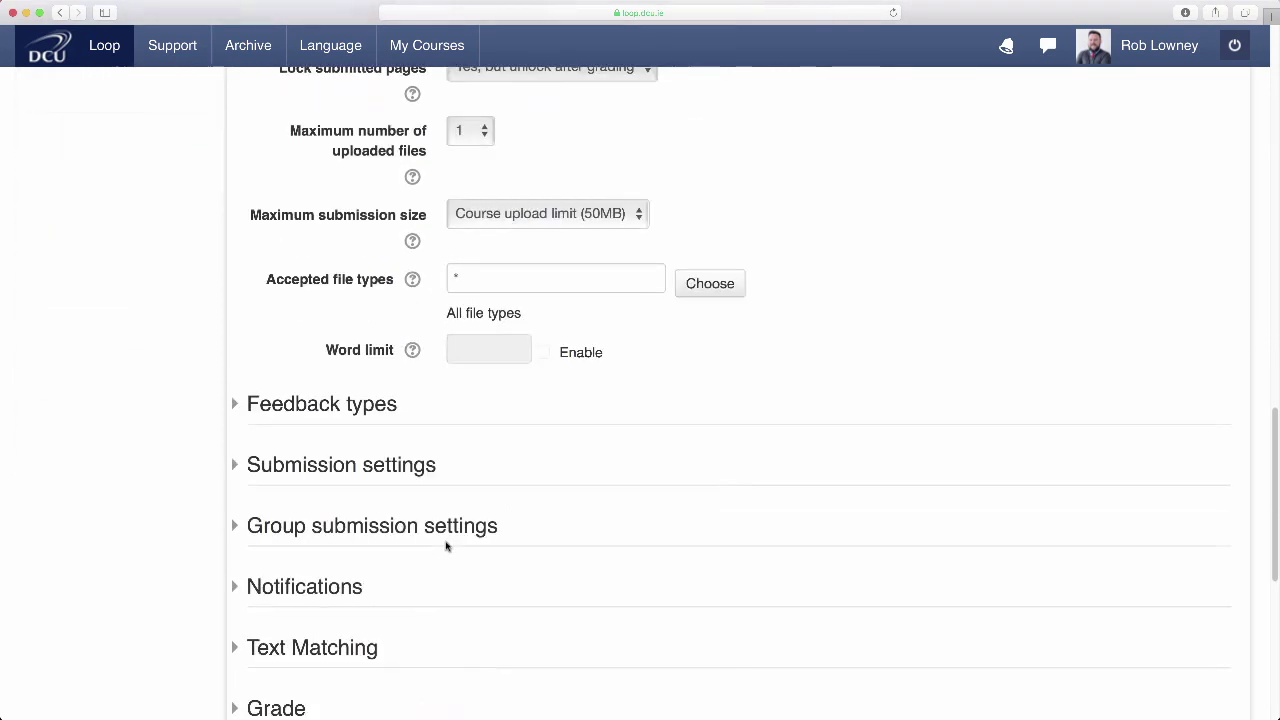
scroll(478, 442, down, 1)
scroll(491, 429, down, 1)
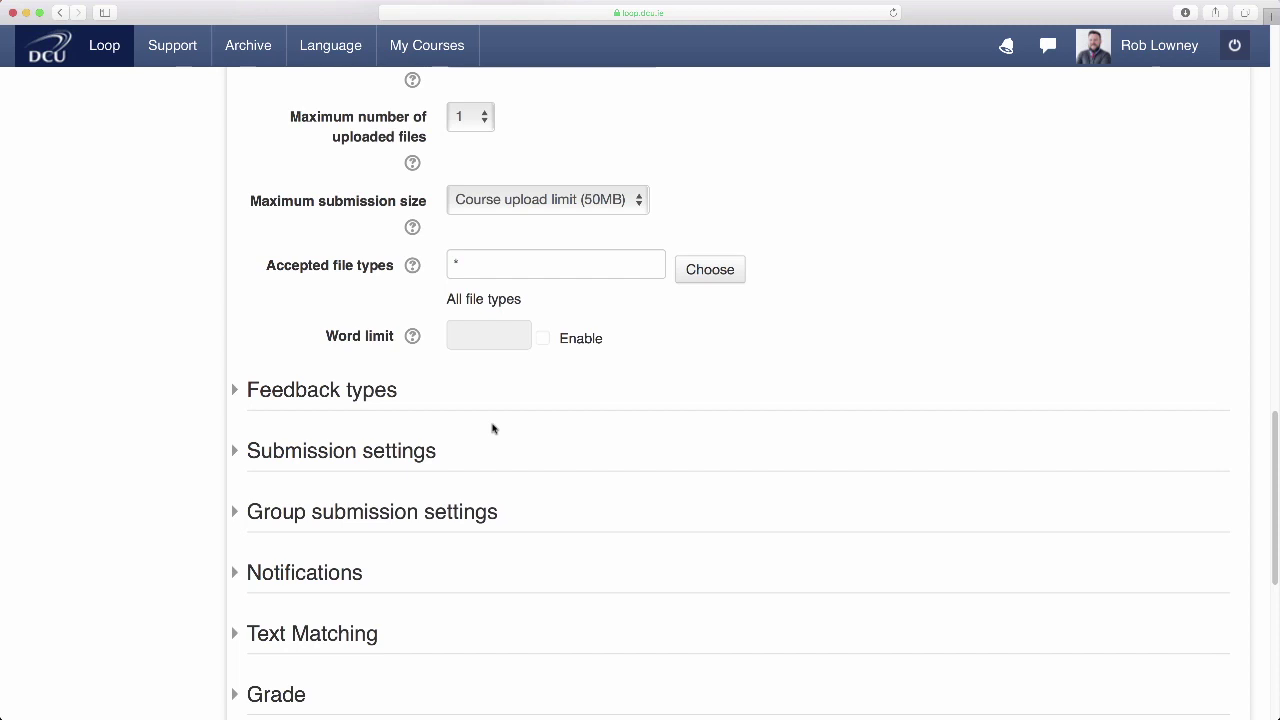
scroll(492, 428, up, 1)
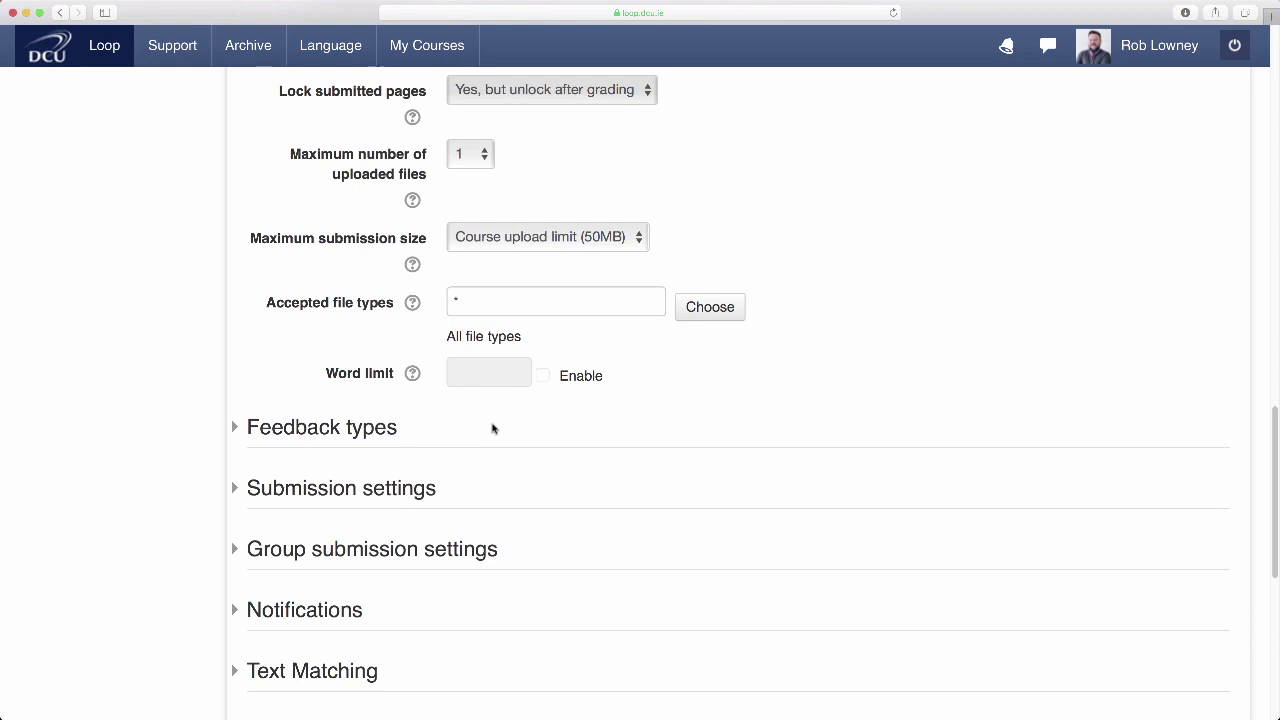
scroll(377, 520, down, 5)
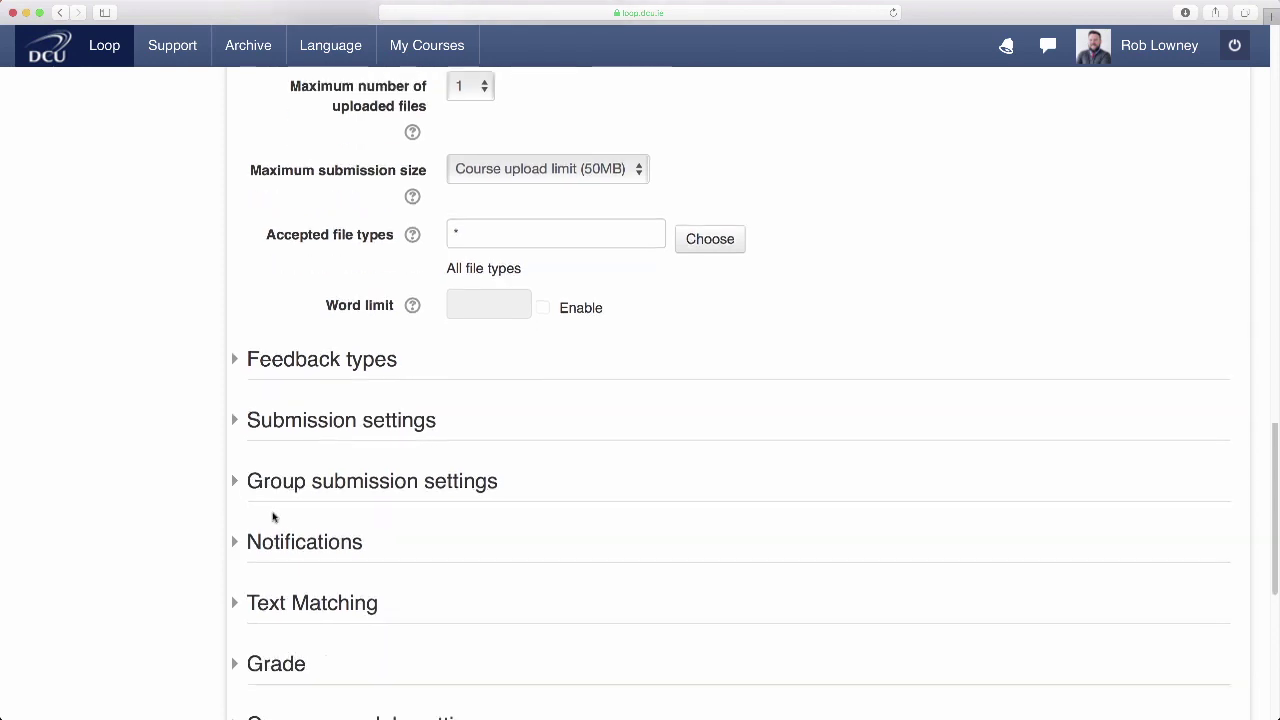
scroll(250, 420, down, 1)
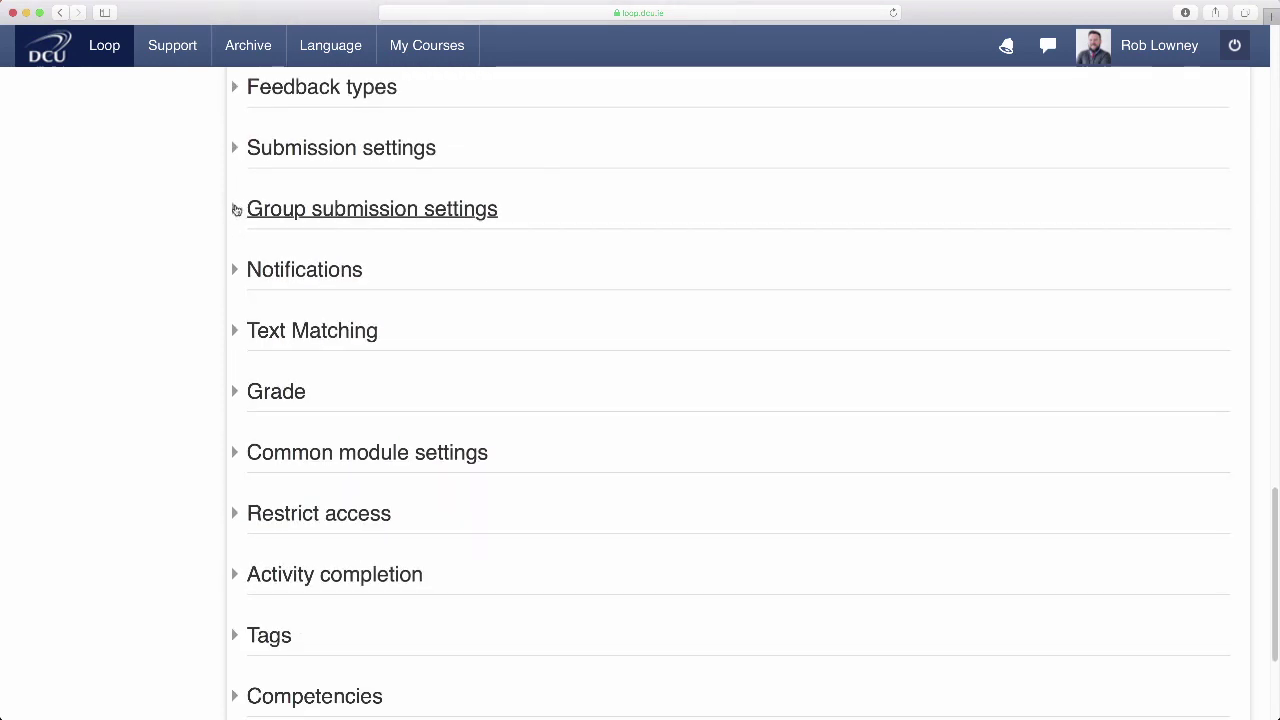
click(236, 209)
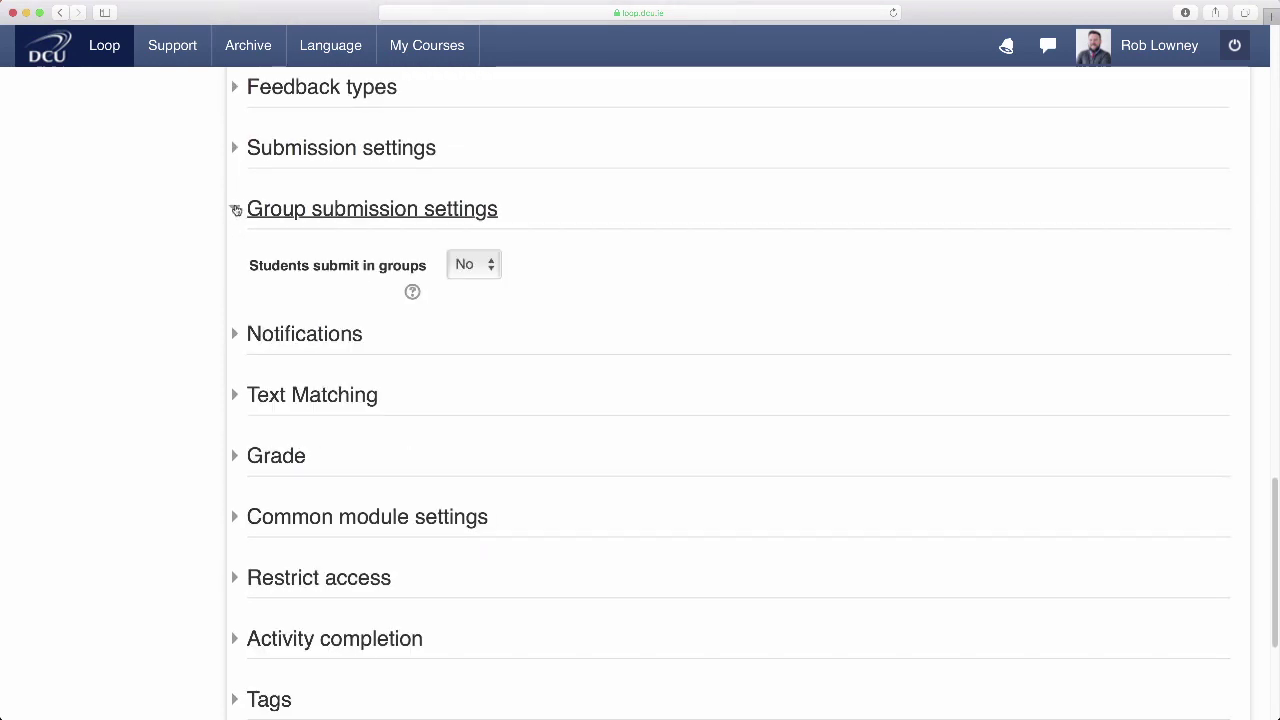
click(478, 274)
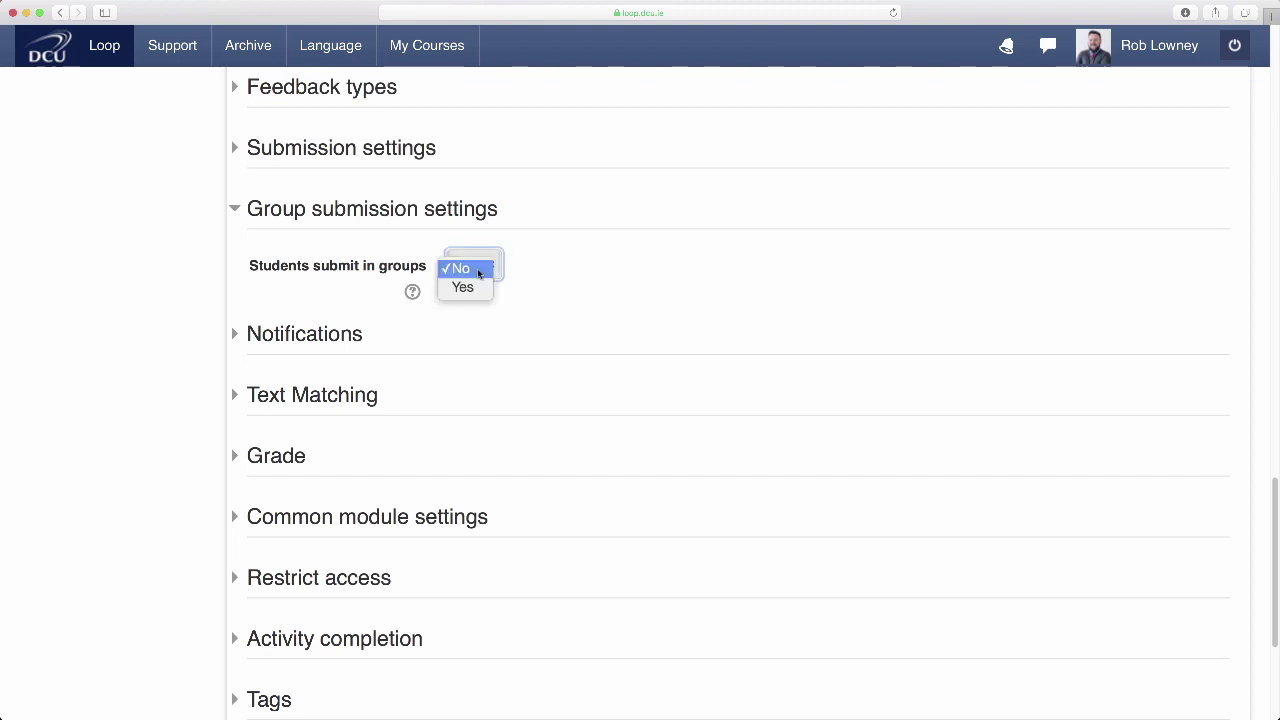
click(472, 297)
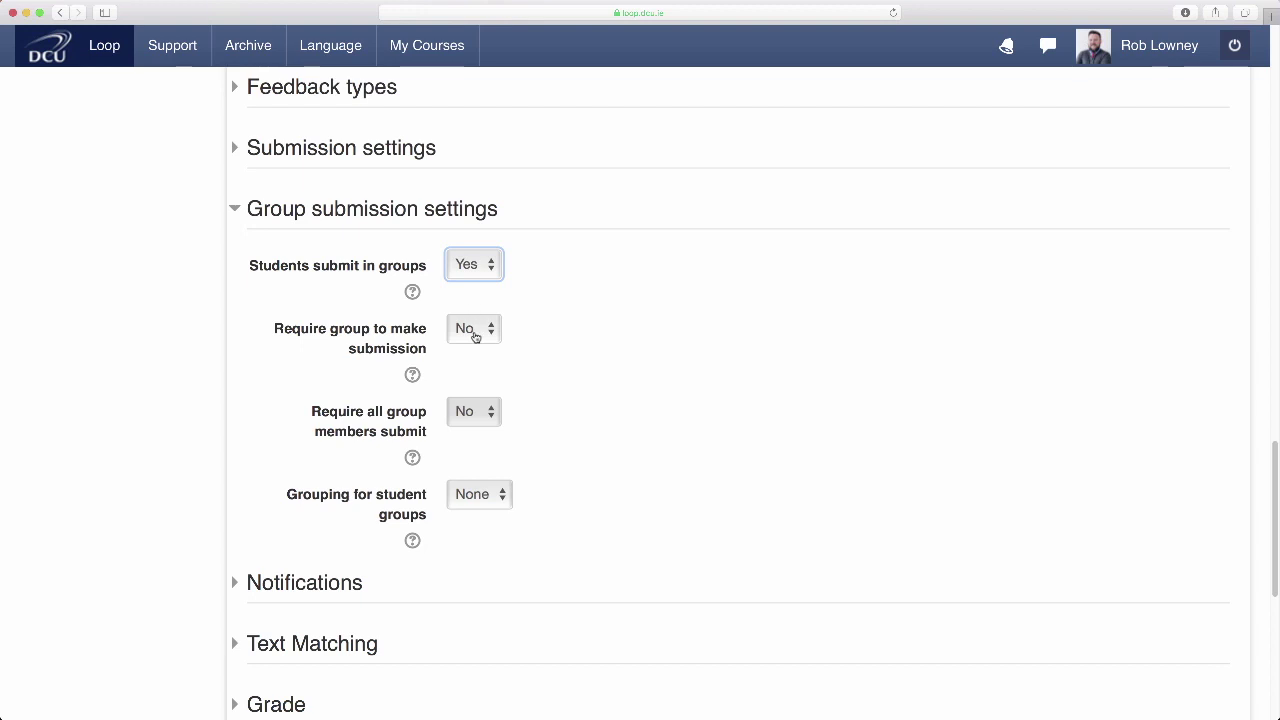
click(475, 337)
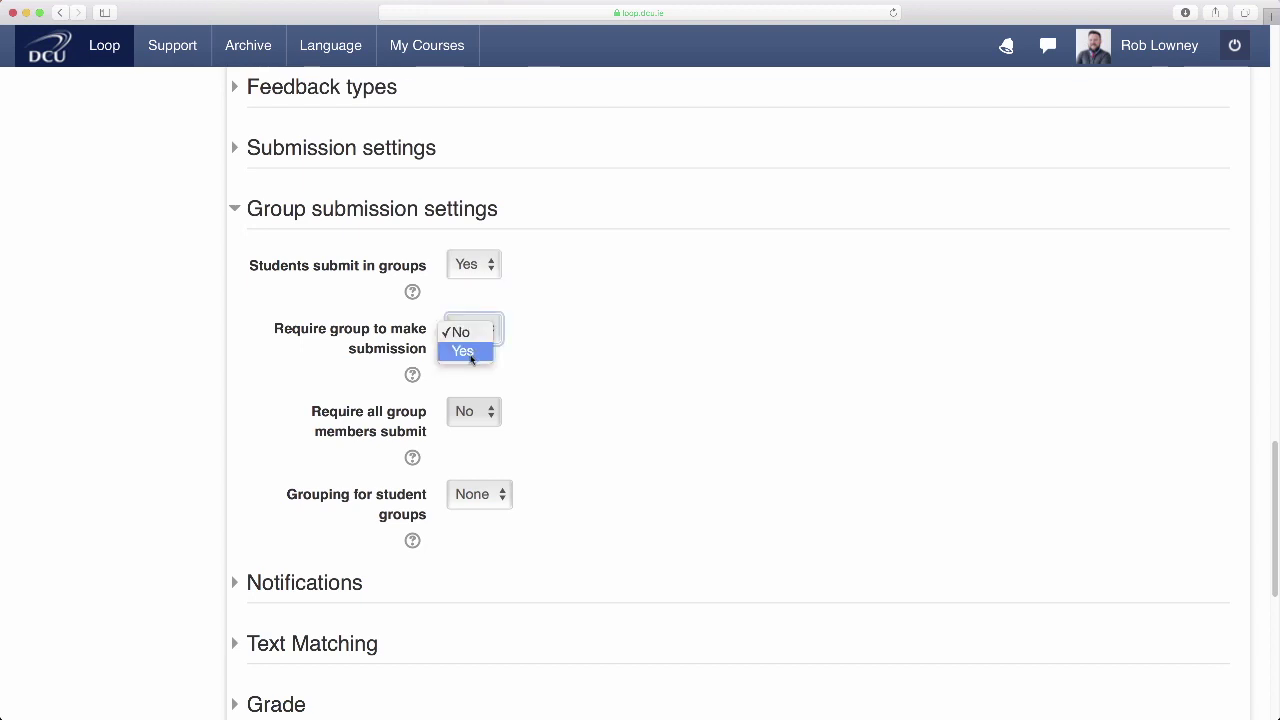
click(471, 352)
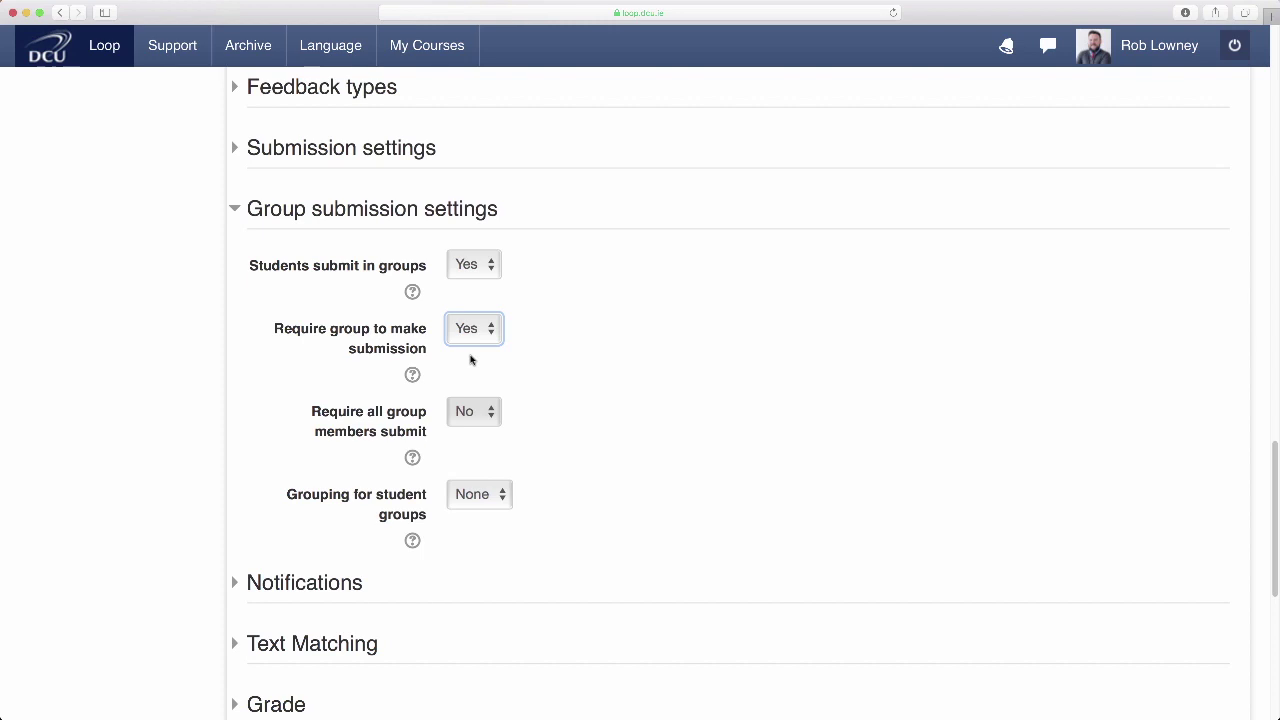
- Add an Activity completion access restriction requiring that "Choose your group for this assessment" must be marked complete
scroll(686, 420, down, 5)
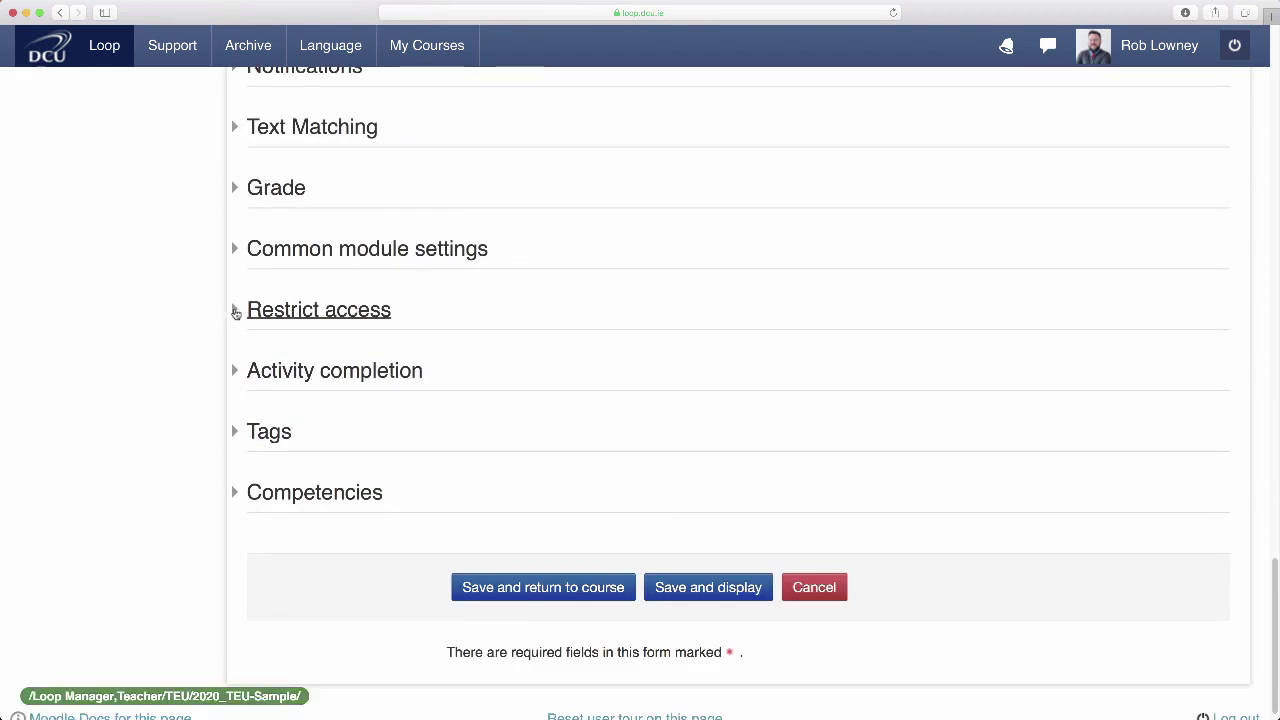
click(236, 313)
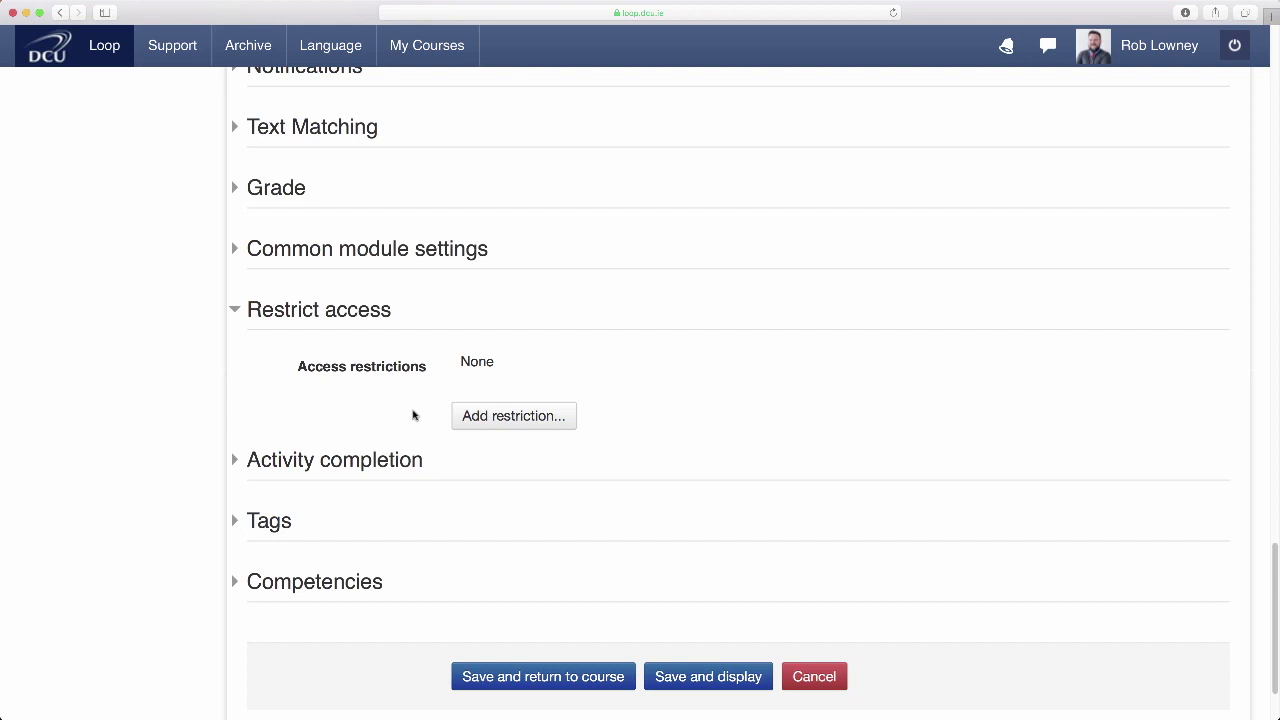
click(507, 415)
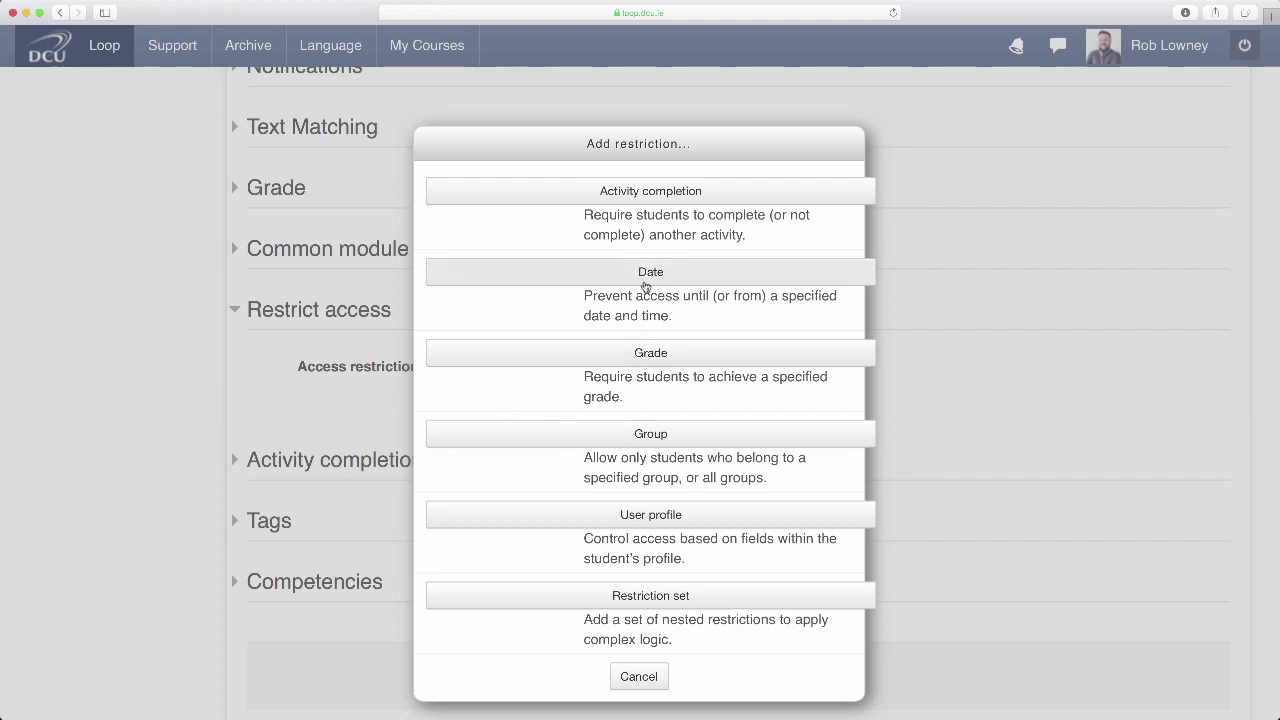
click(661, 196)
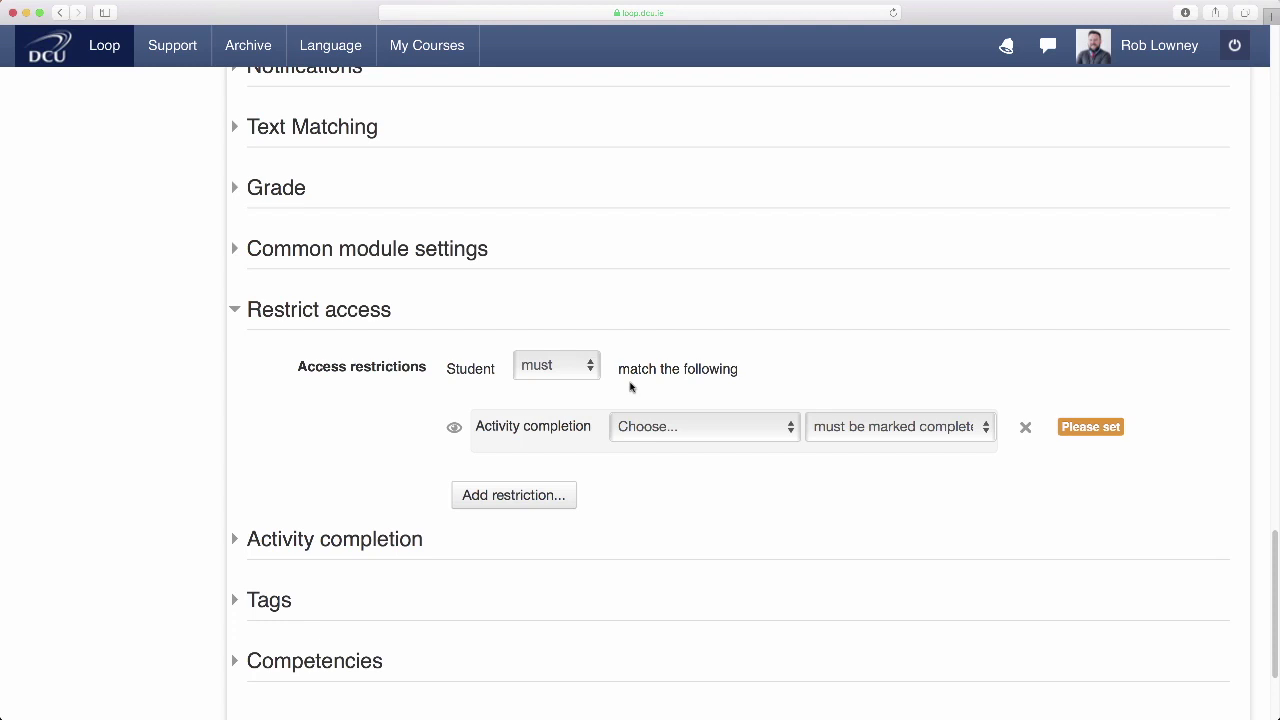
click(716, 434)
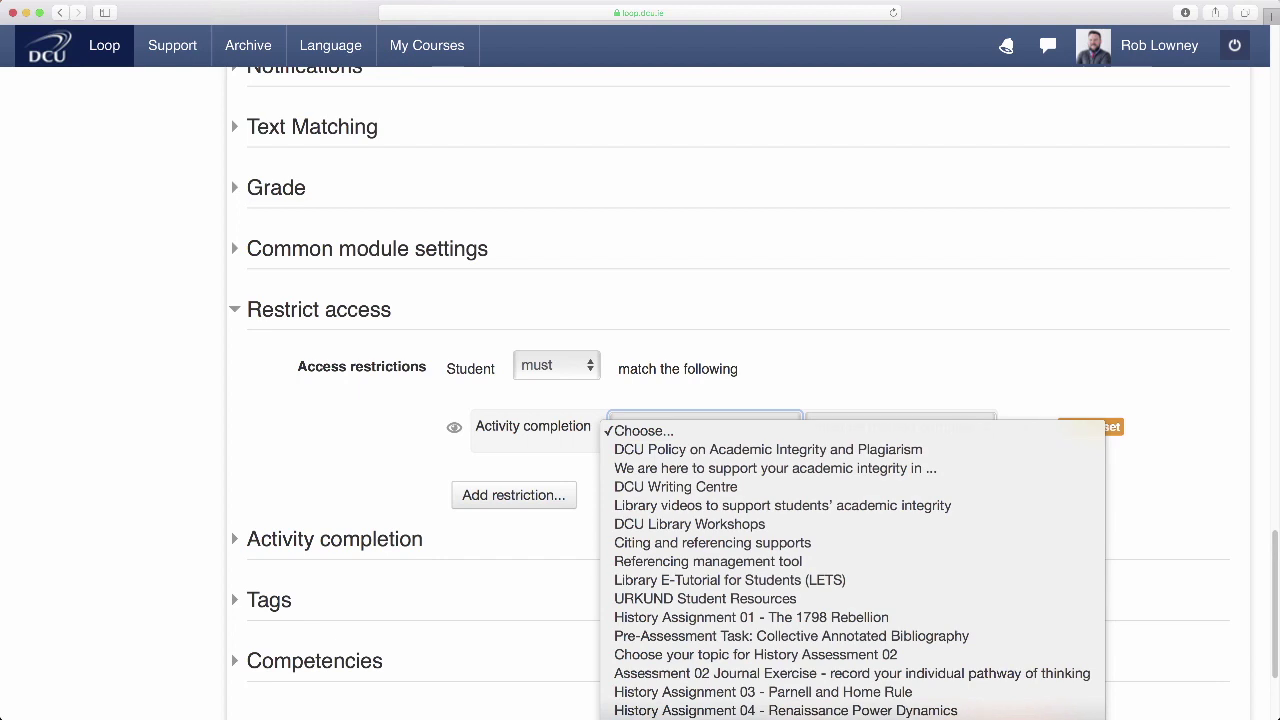
click(785, 712)
click(981, 424)
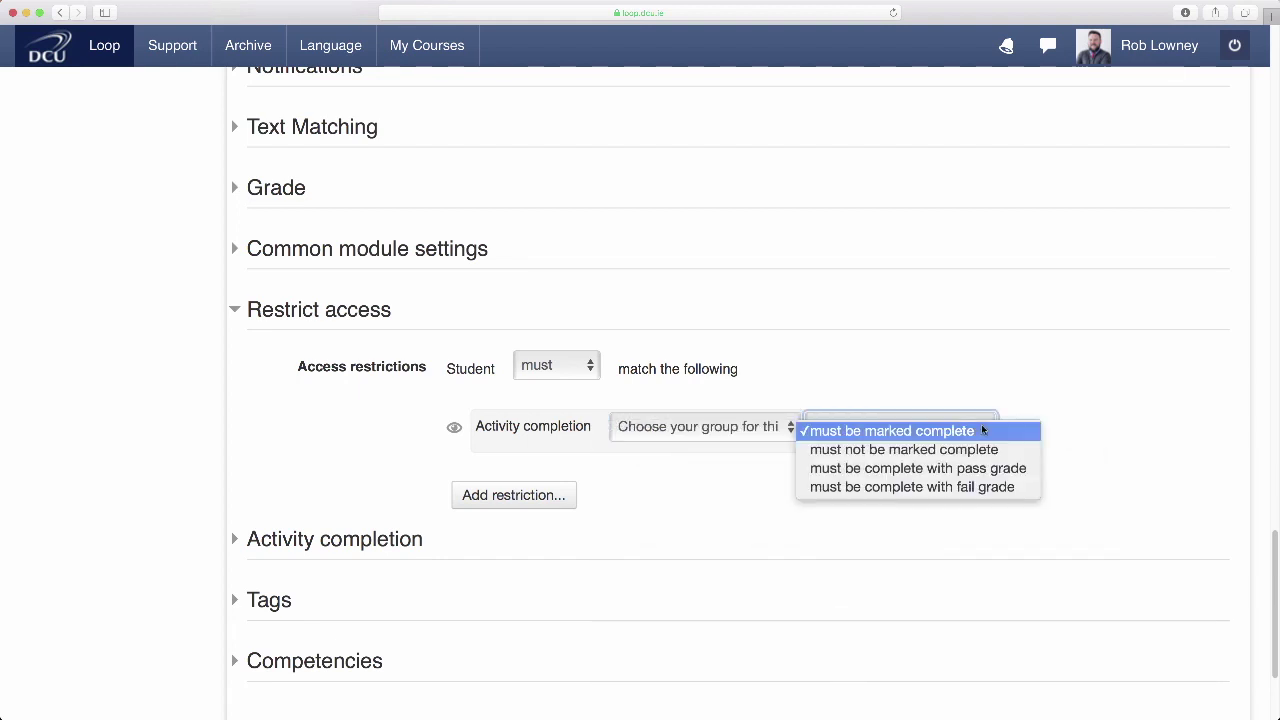
click(981, 438)
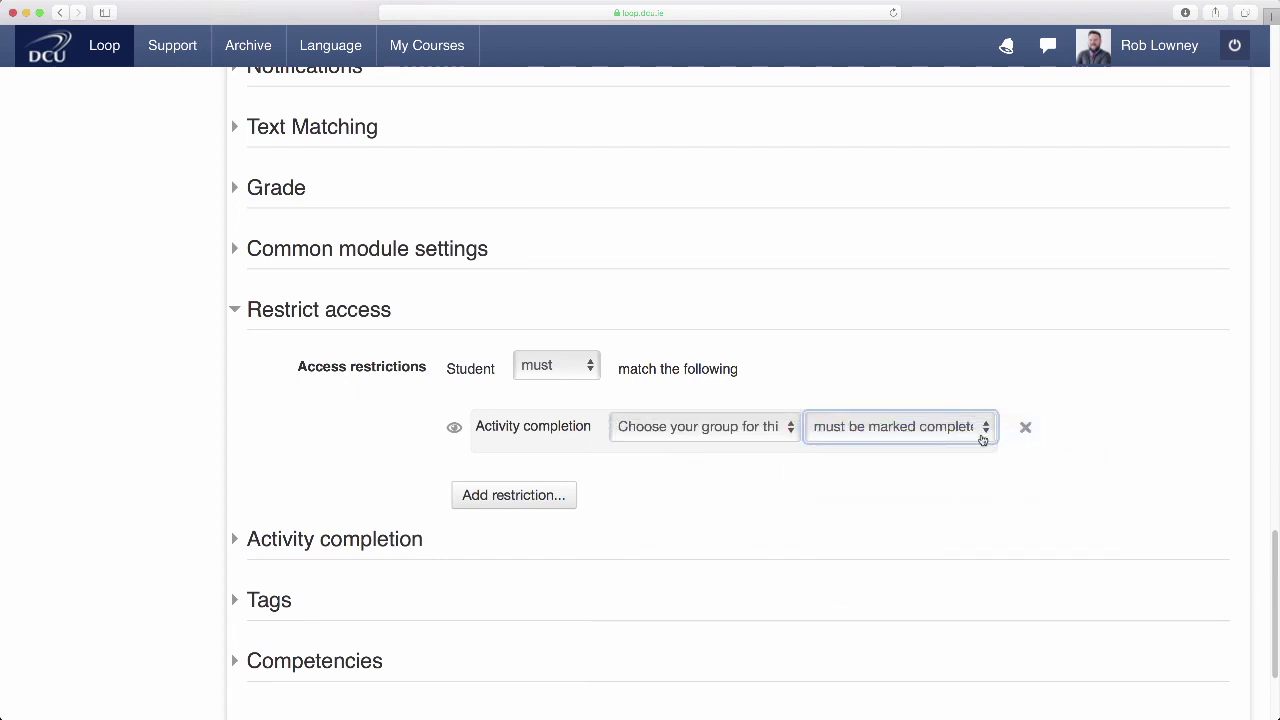
- Toggle the restriction's display to hidden and back to shown, and save the assignment, returning to the course
click(455, 432)
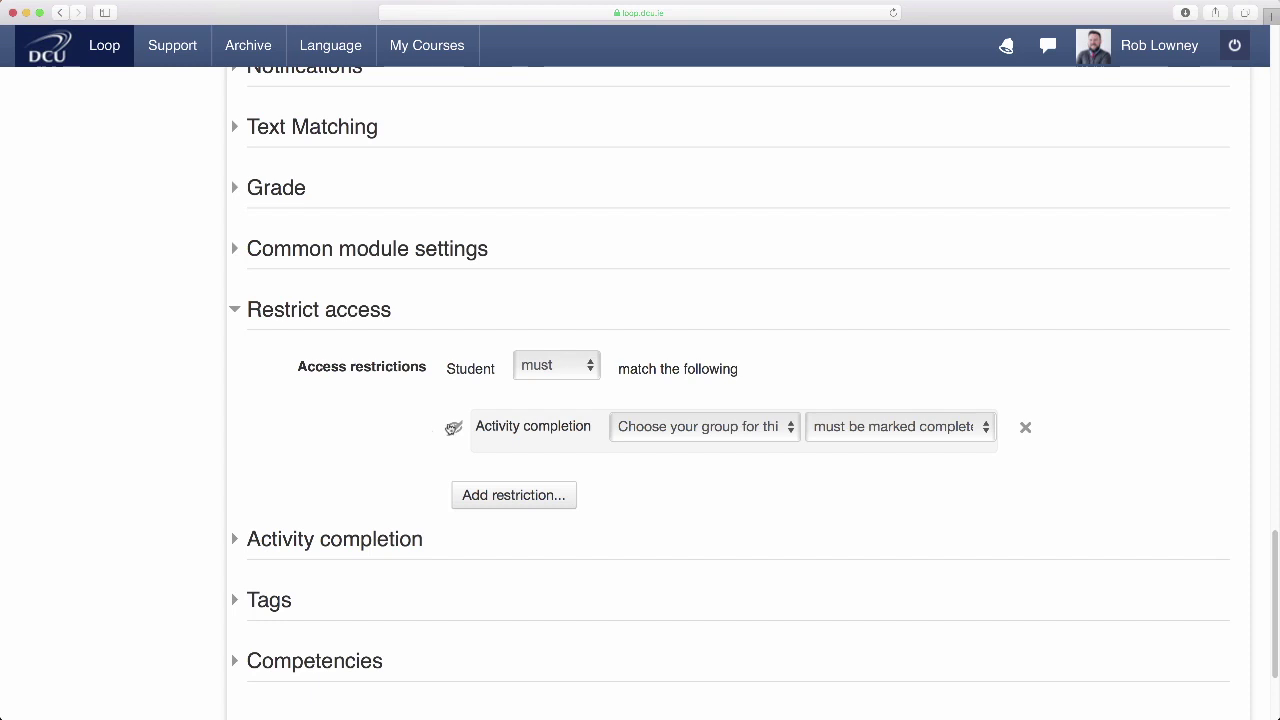
click(454, 428)
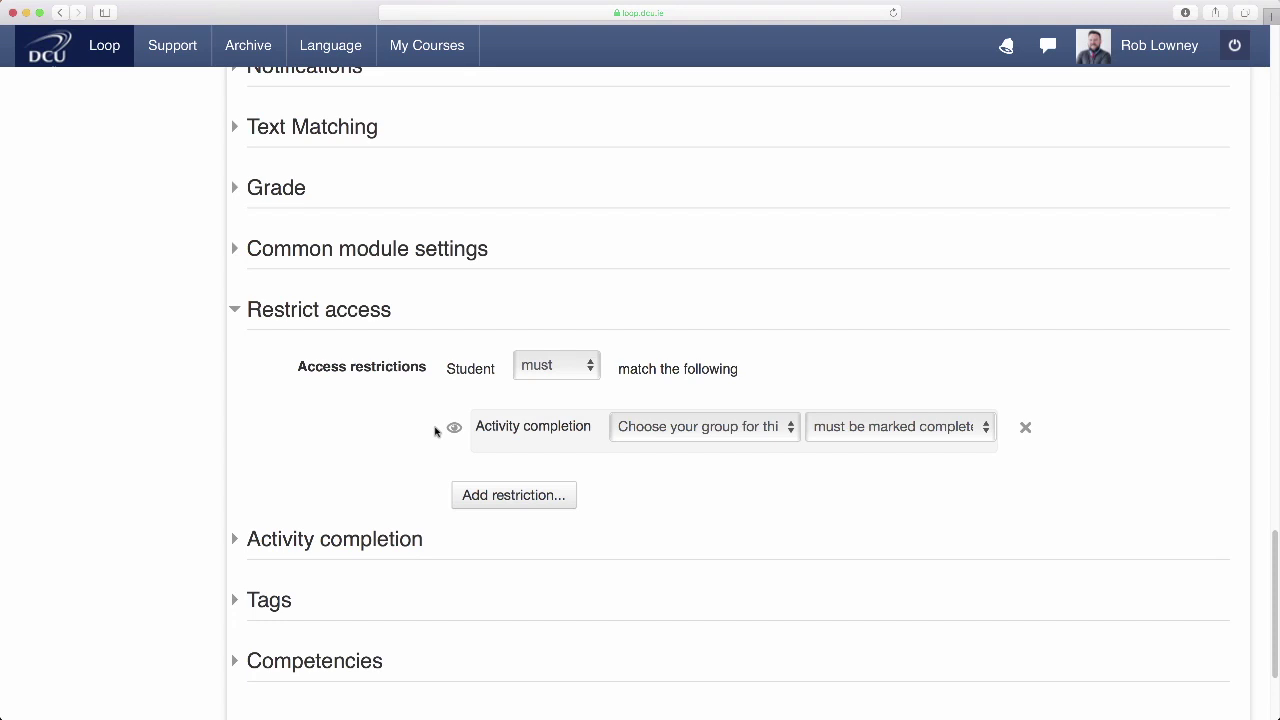
scroll(435, 431, down, 4)
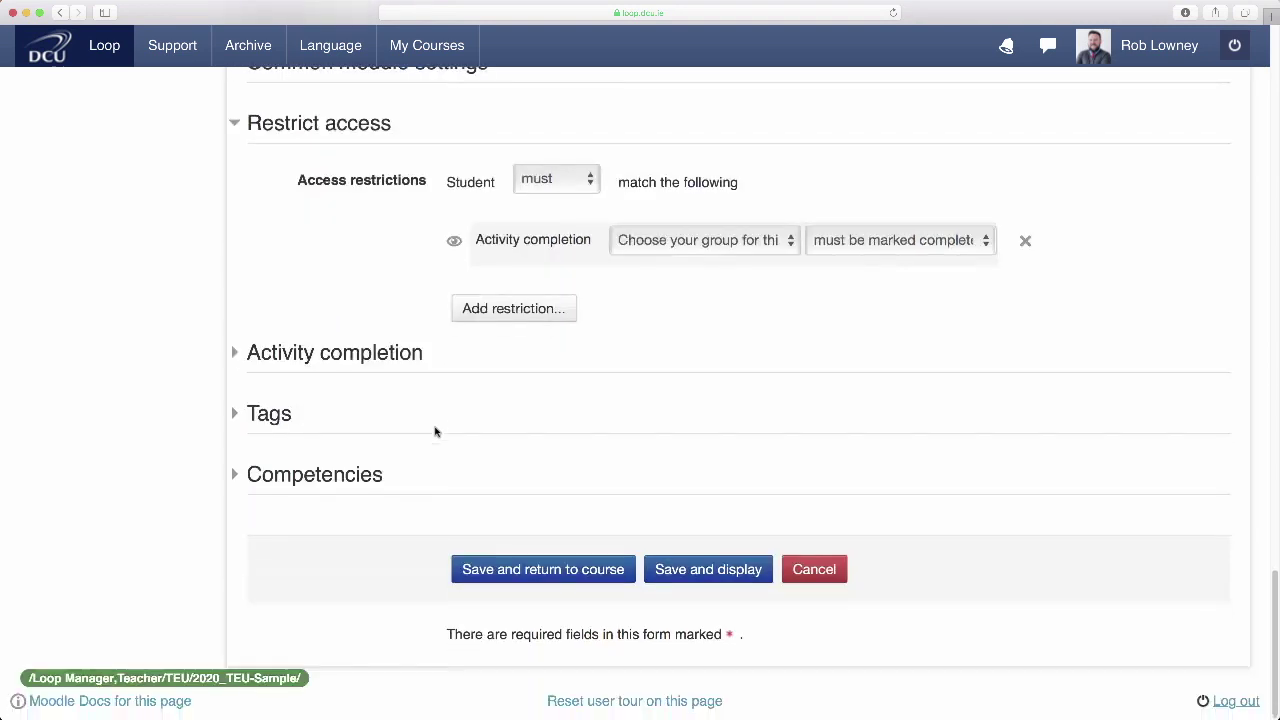
click(553, 569)
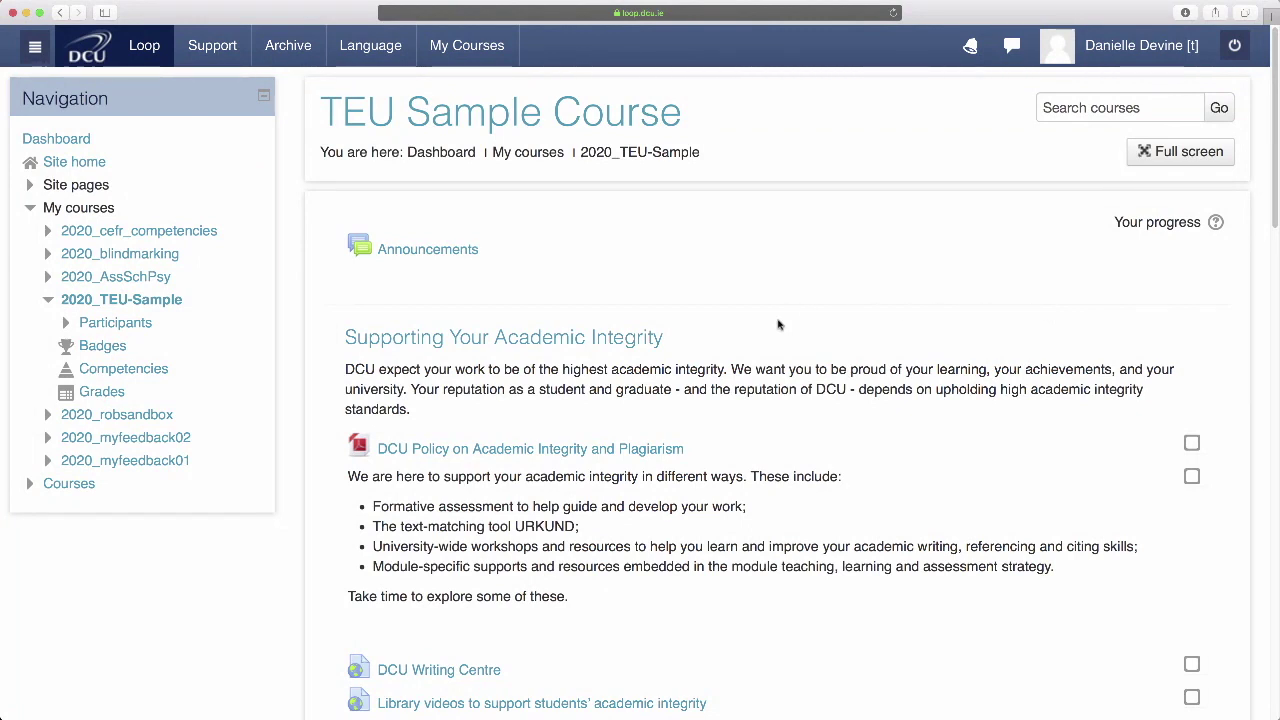
- In the student's view of the course, open "Choose your group for this assessment" and review the group descriptions
scroll(776, 322, down, 8)
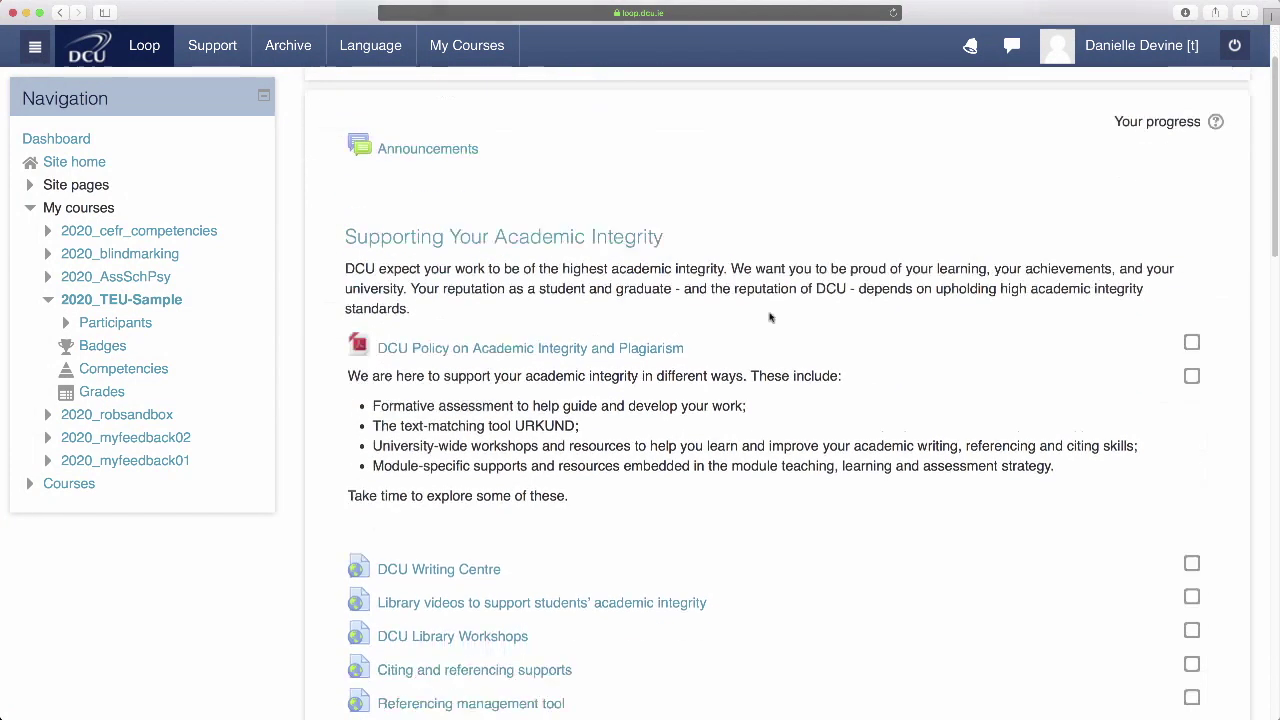
scroll(774, 328, down, 6)
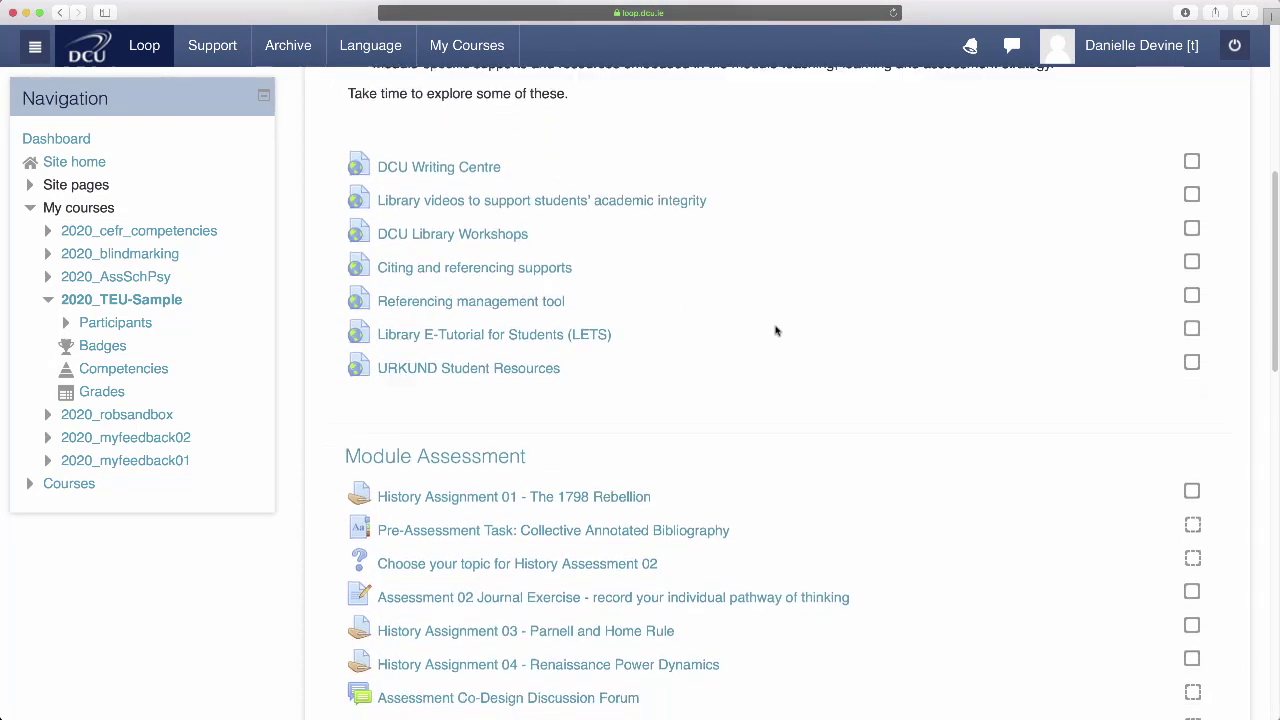
scroll(718, 481, down, 2)
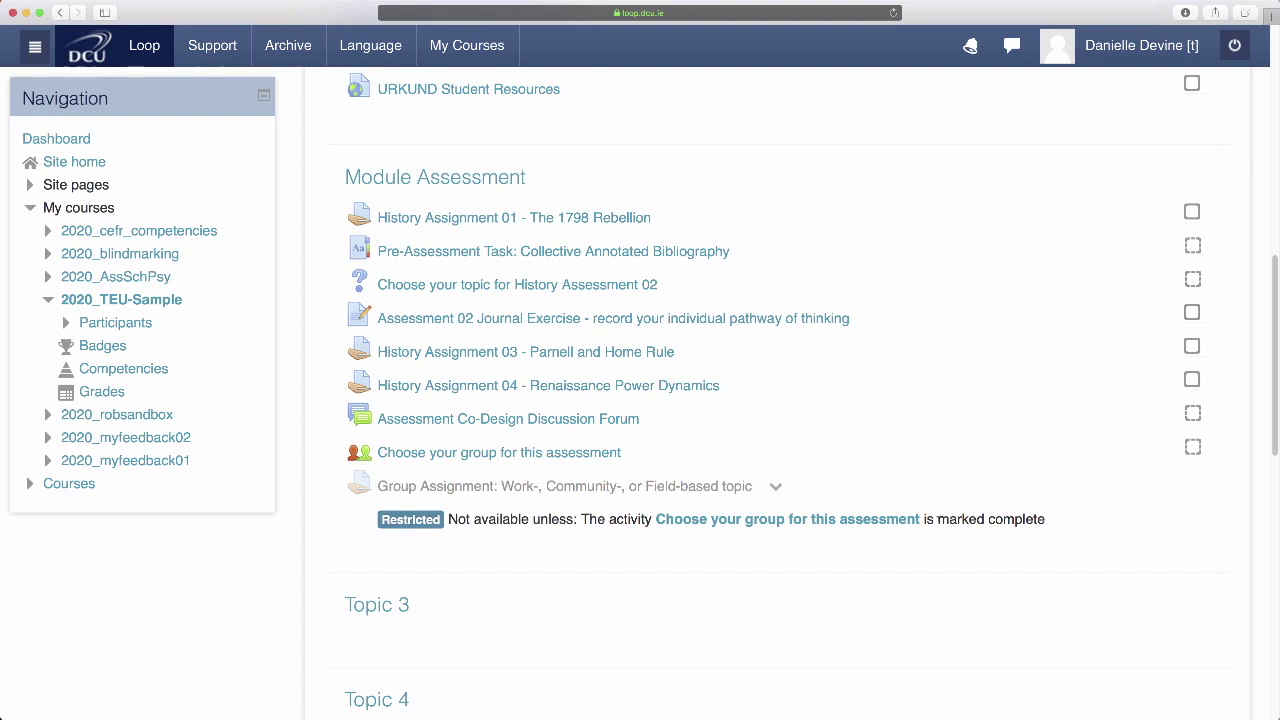
click(471, 455)
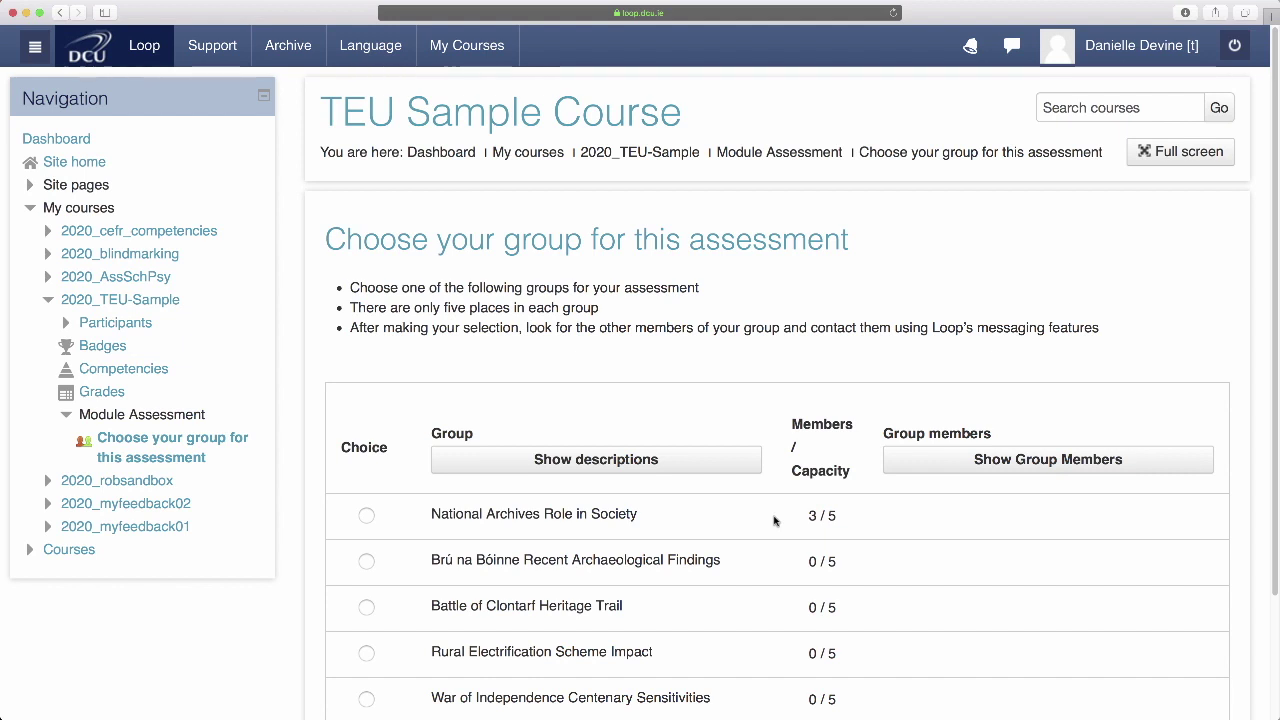
click(716, 474)
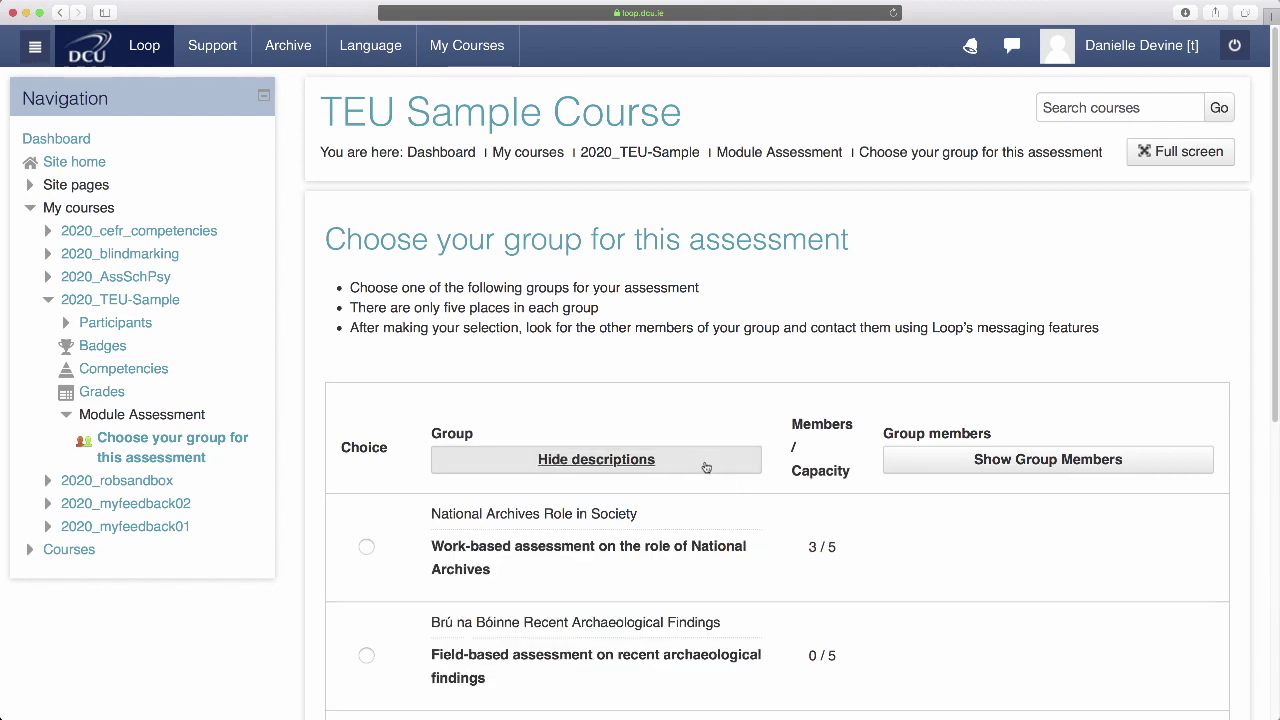
scroll(708, 470, down, 2)
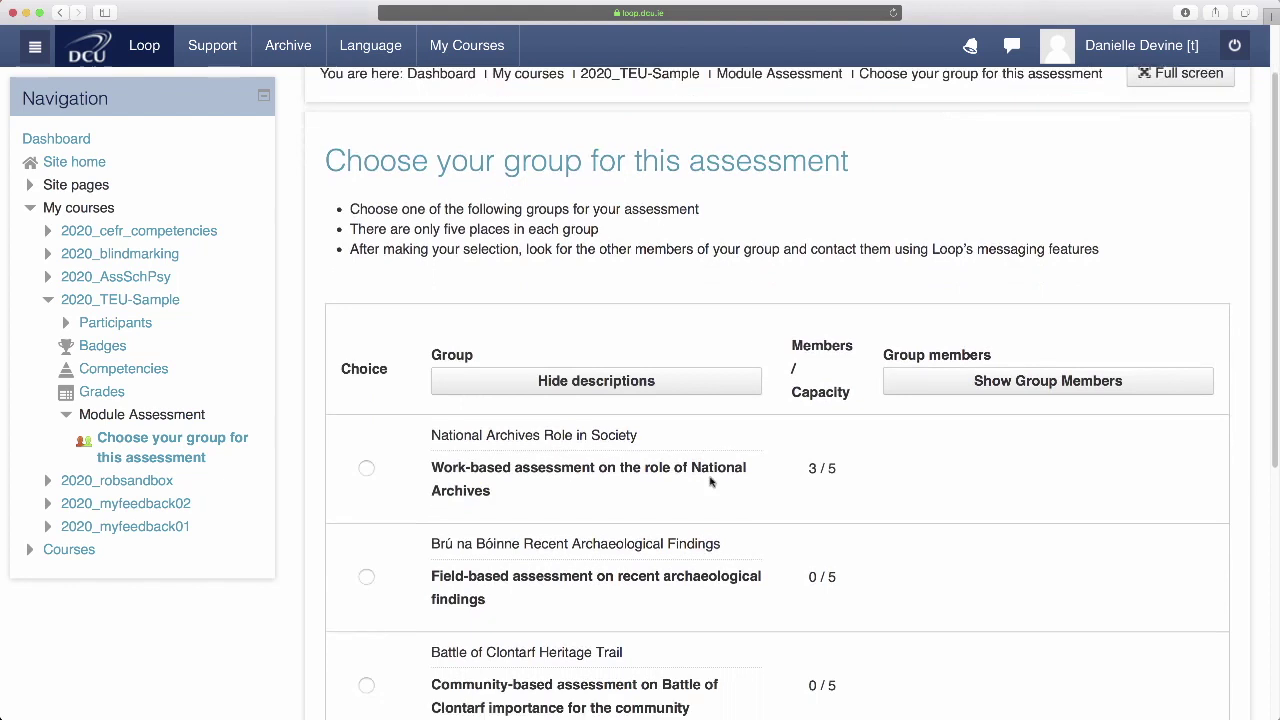
scroll(710, 482, down, 3)
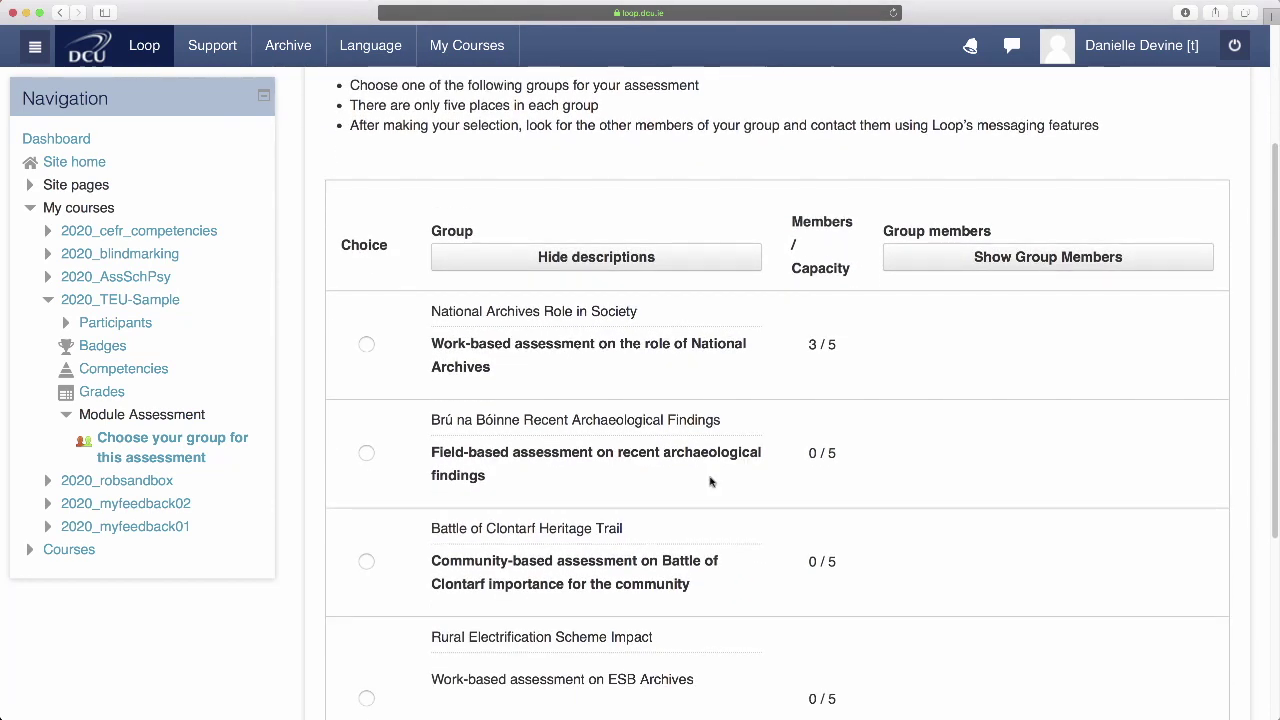
- Choose the "National Archives Role in Society" group, save the choice and show the group members
click(366, 347)
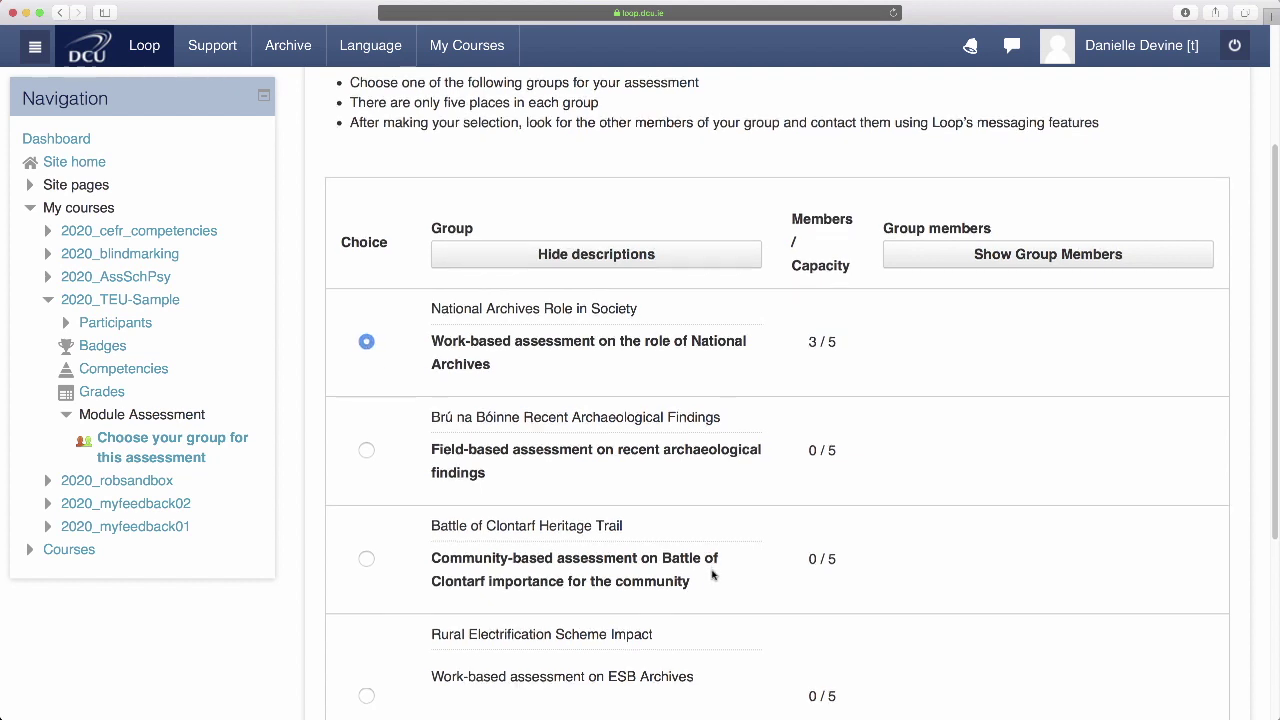
scroll(718, 560, down, 8)
click(804, 636)
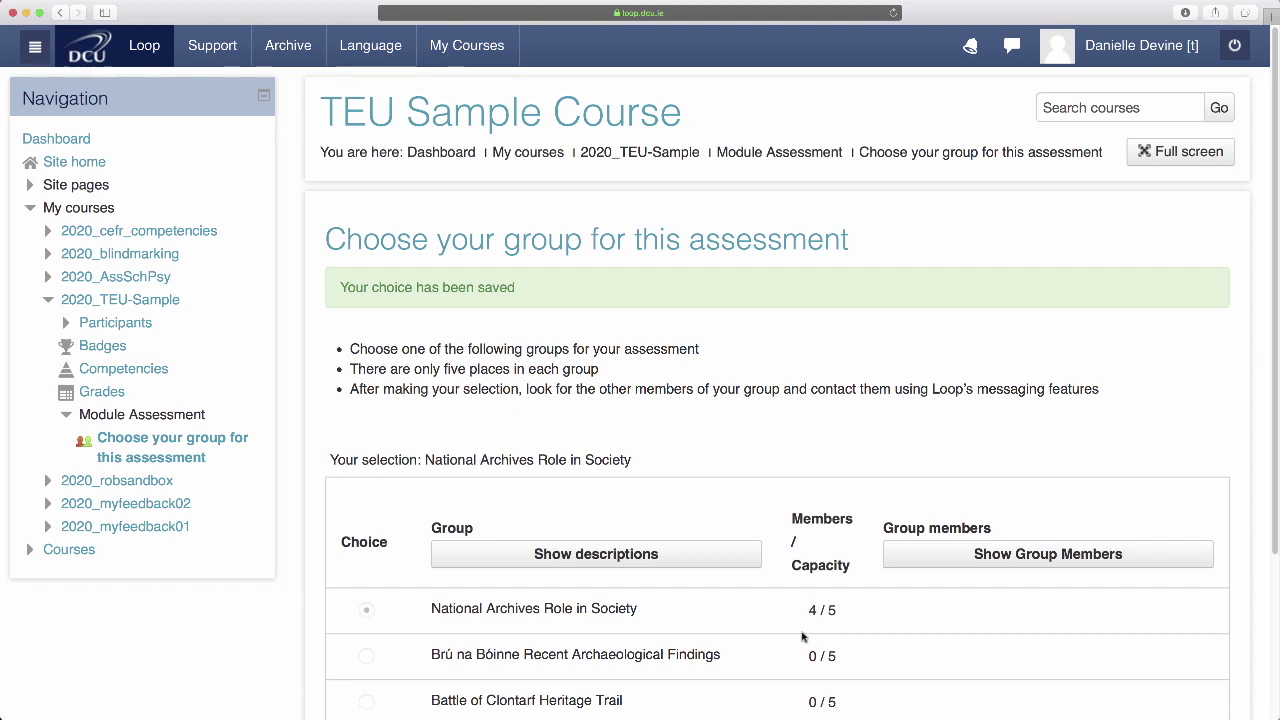
click(1060, 548)
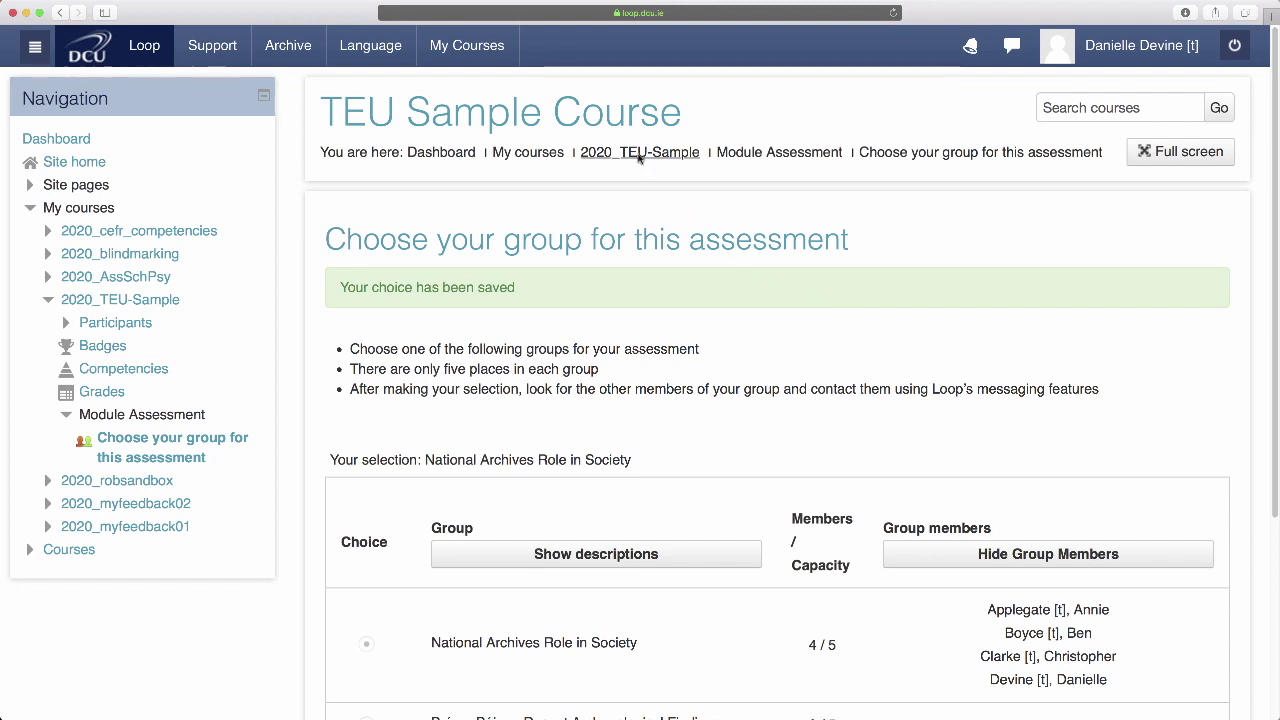
- Return to the 2020_TEU-Sample course, open the "Group Assignment: Work-, Community-, or Field-based topic" assignment and start a submission
click(640, 155)
scroll(700, 330, down, 2)
scroll(700, 342, down, 5)
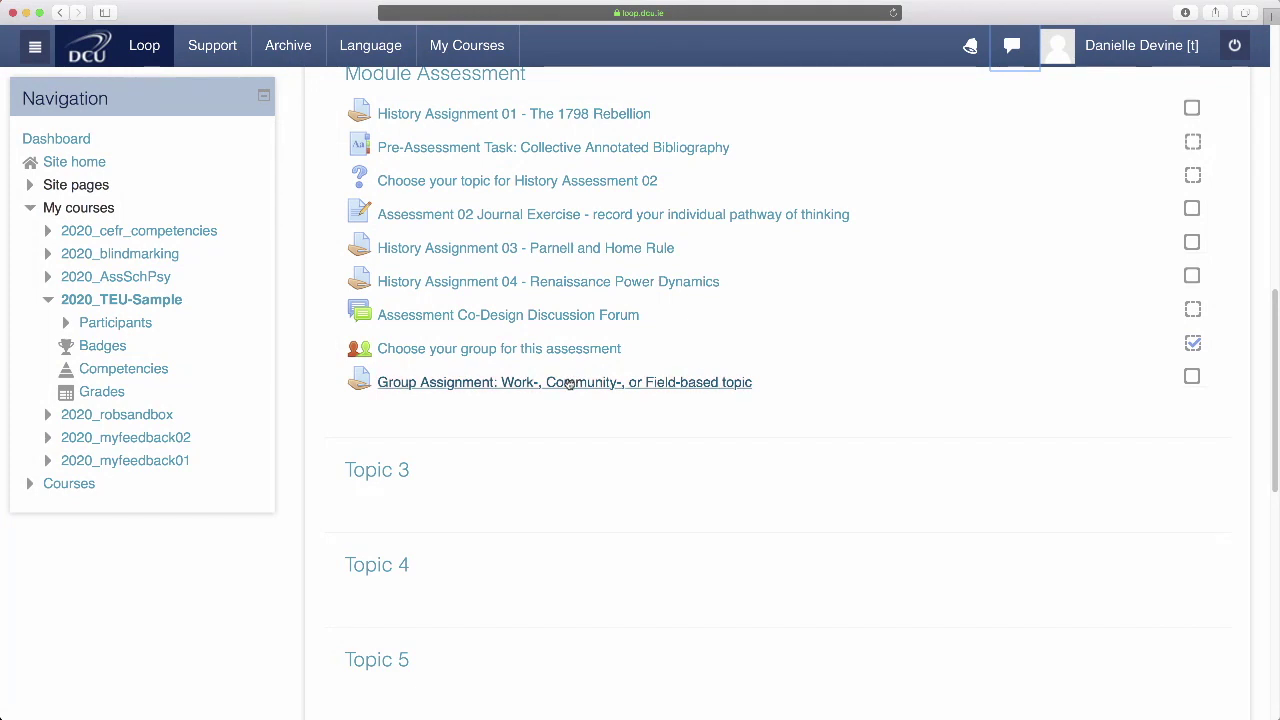
click(568, 383)
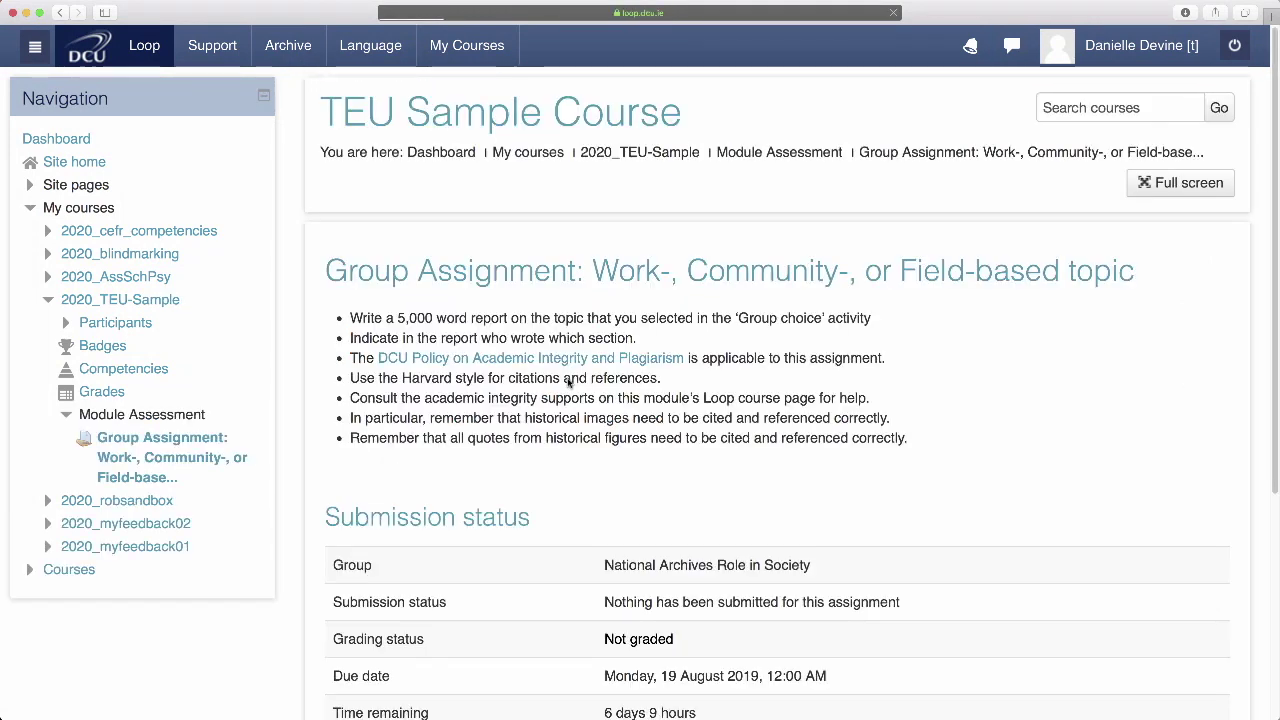
scroll(570, 385, down, 5)
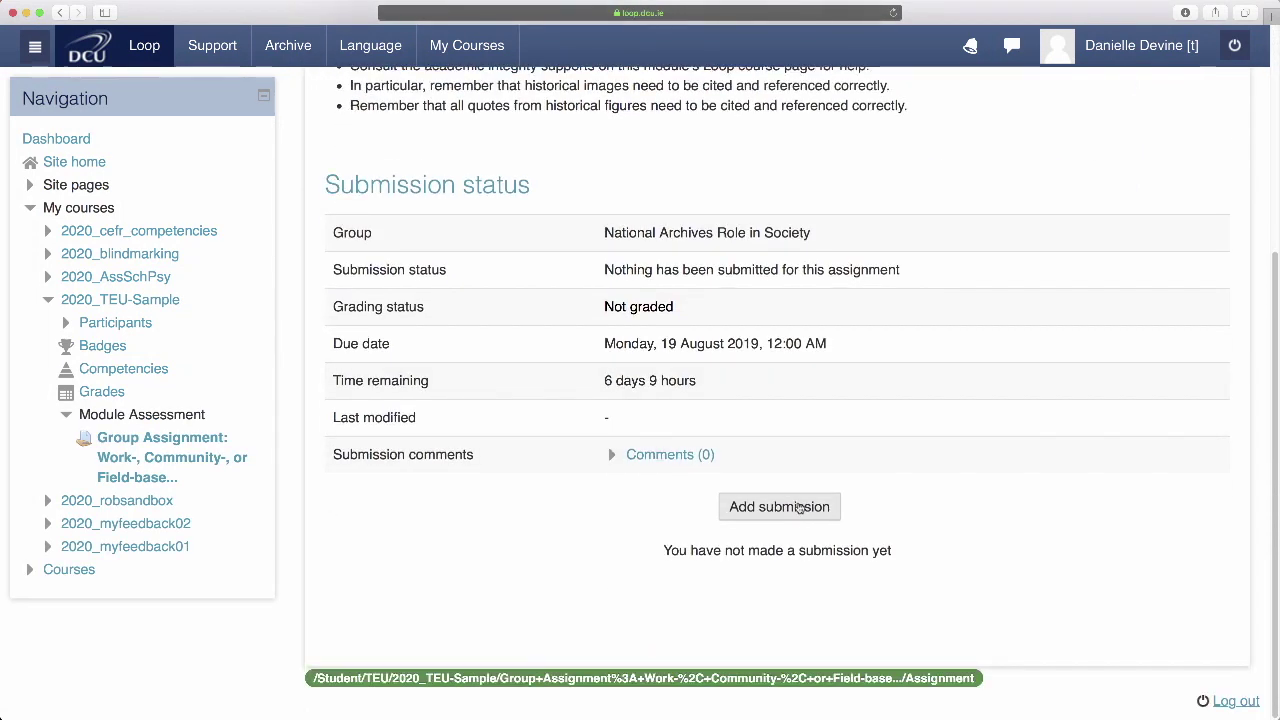
click(799, 508)
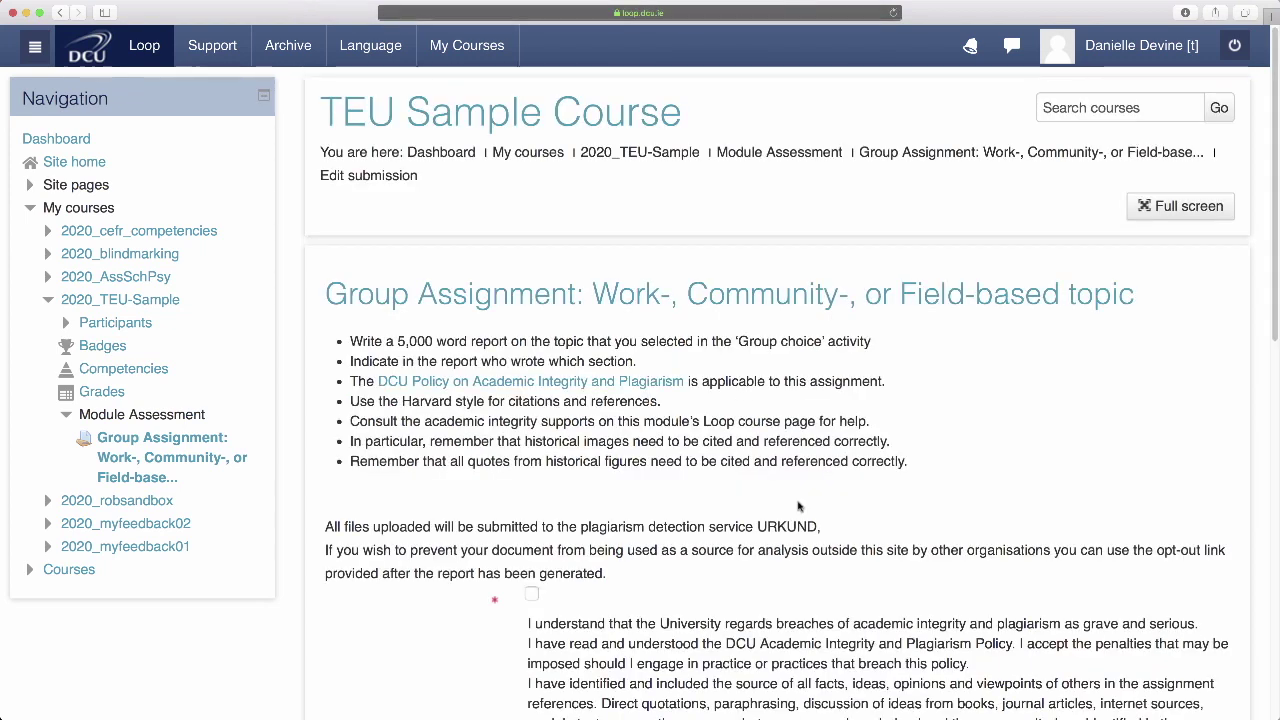
- Add the National Archives PDF to the file submissions and save the group's submission
scroll(799, 507, down, 5)
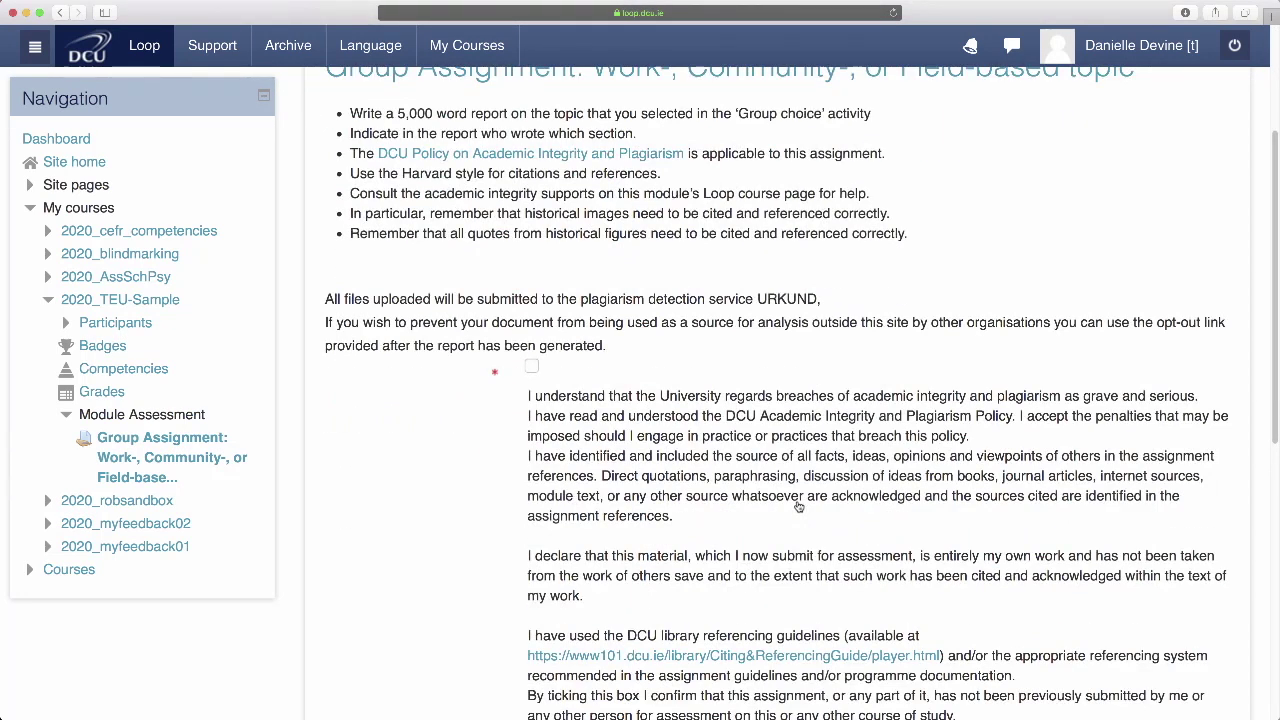
scroll(799, 507, down, 6)
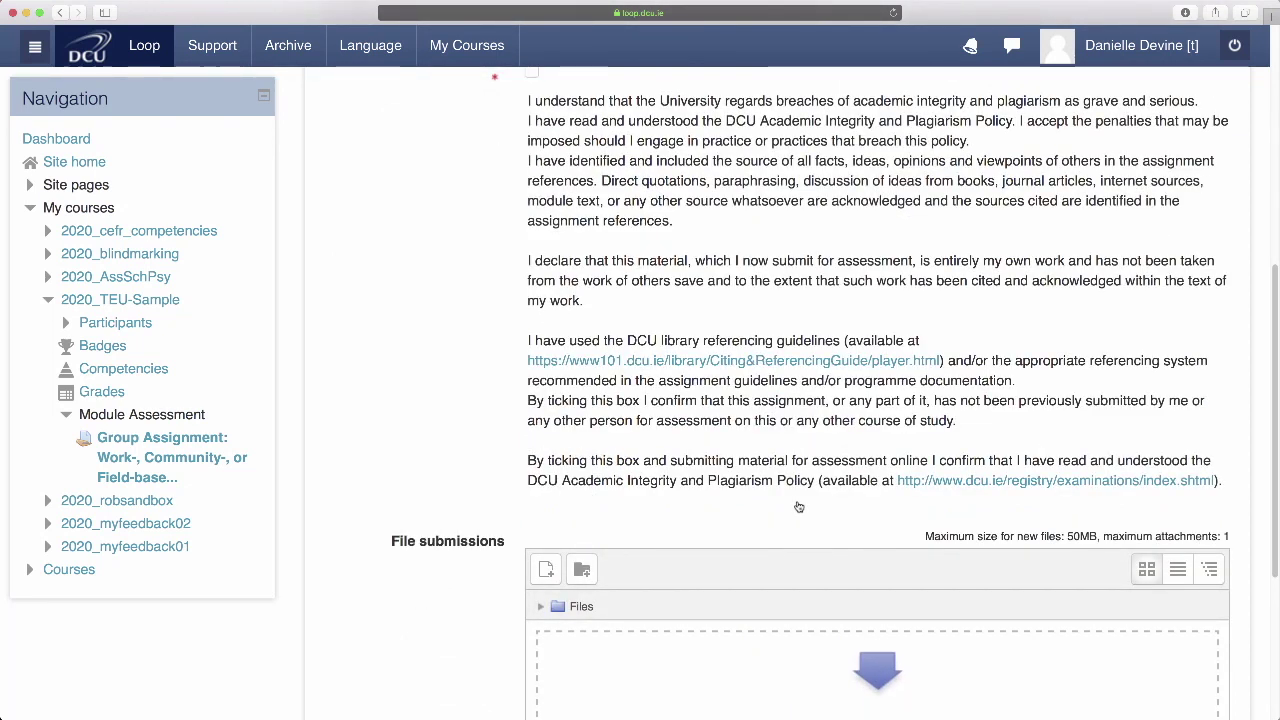
scroll(799, 507, down, 1)
scroll(799, 507, down, 1)
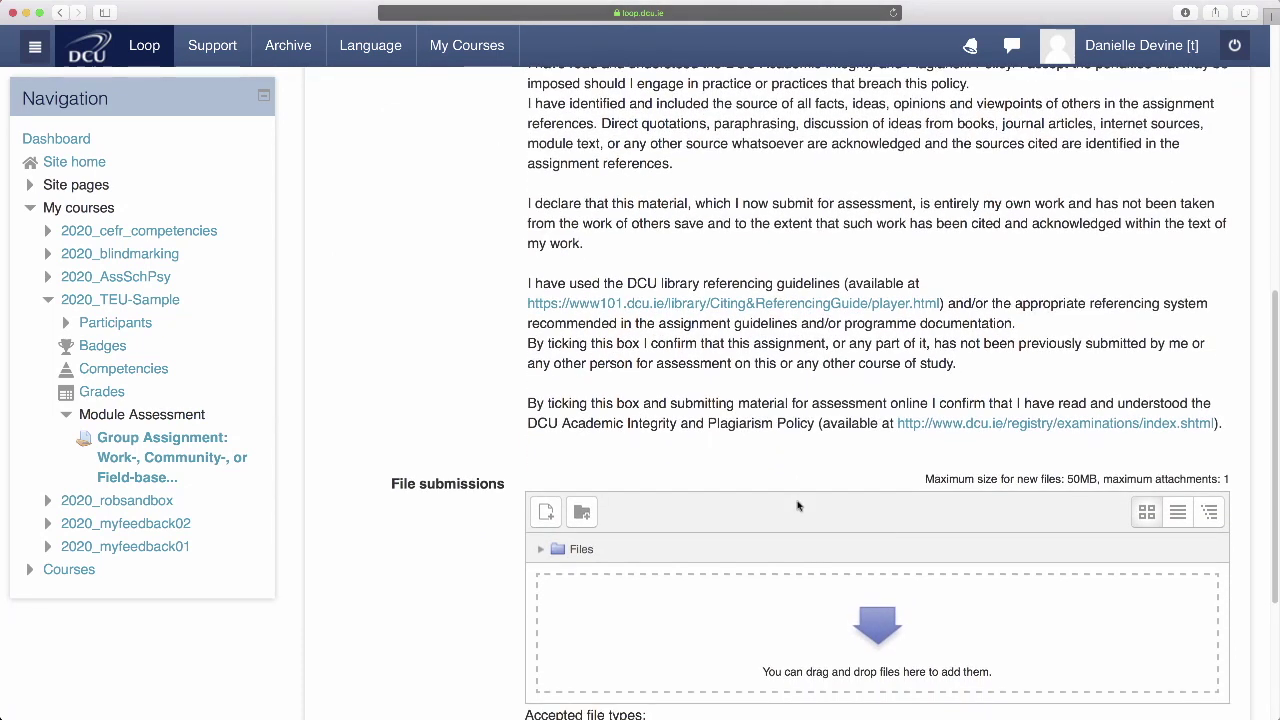
scroll(799, 507, down, 4)
scroll(799, 507, down, 2)
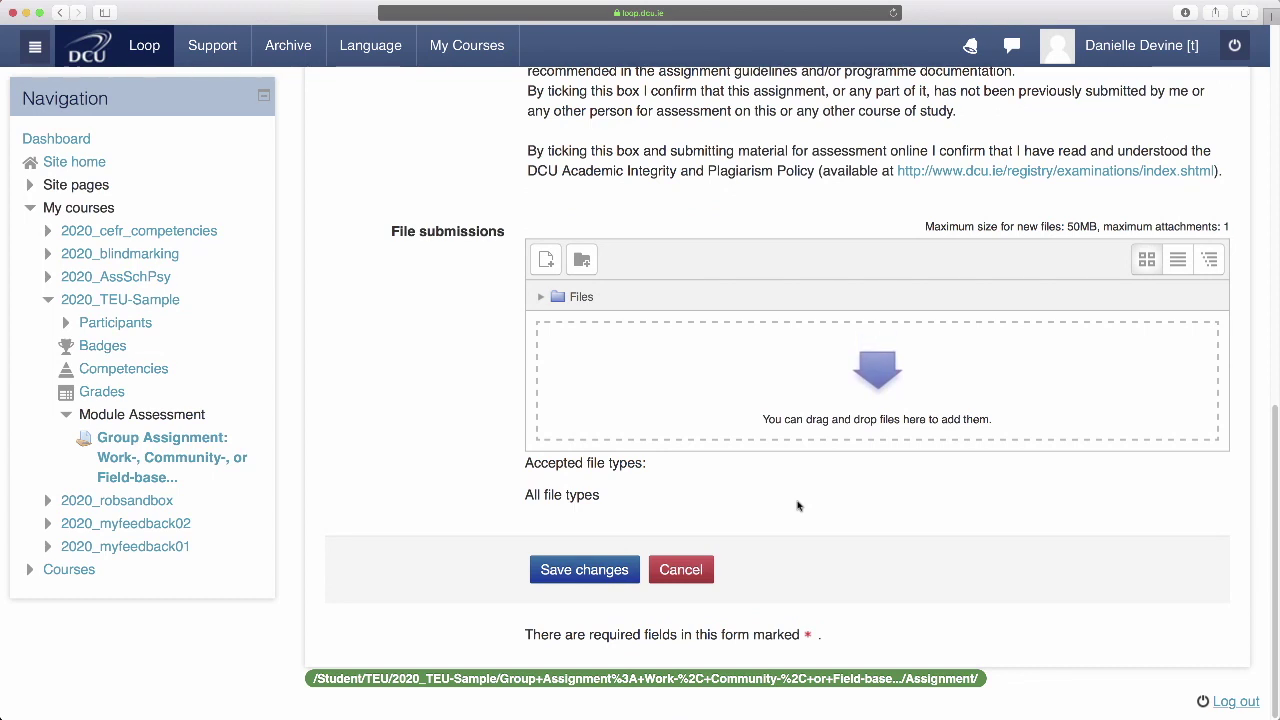
drag(1021, 352, 870, 365)
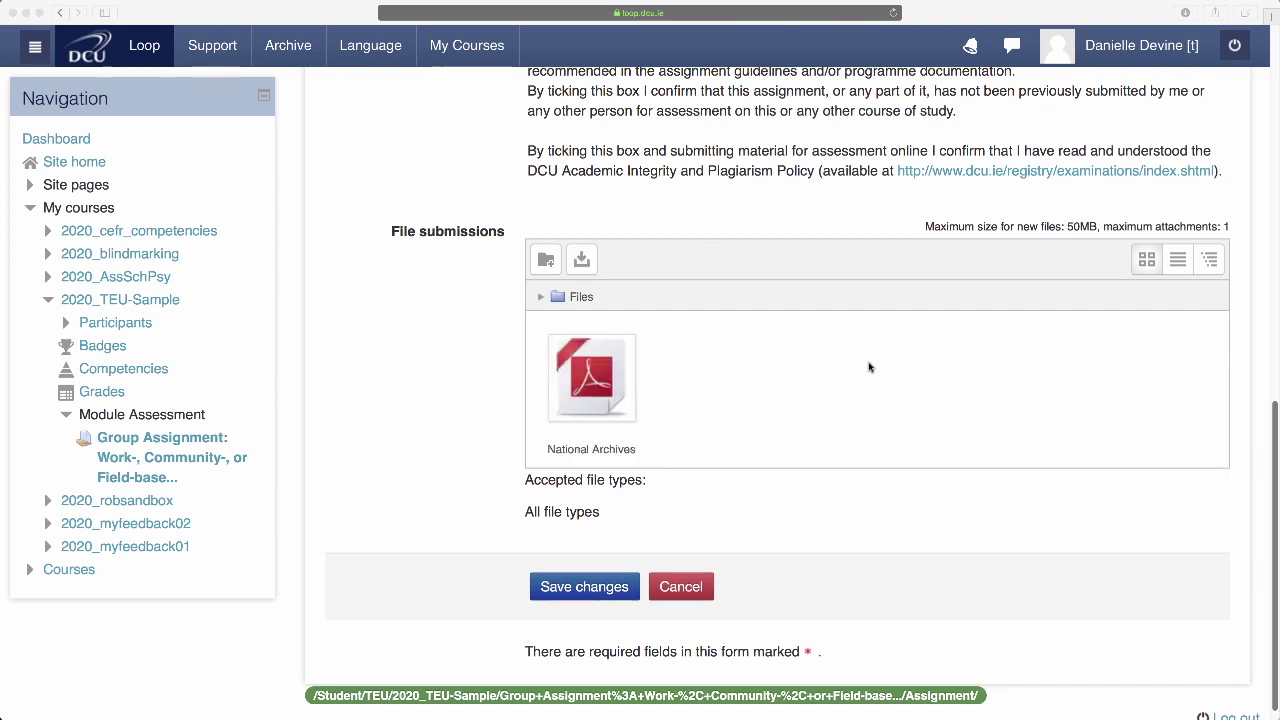
click(800, 404)
scroll(728, 443, down, 1)
click(586, 569)
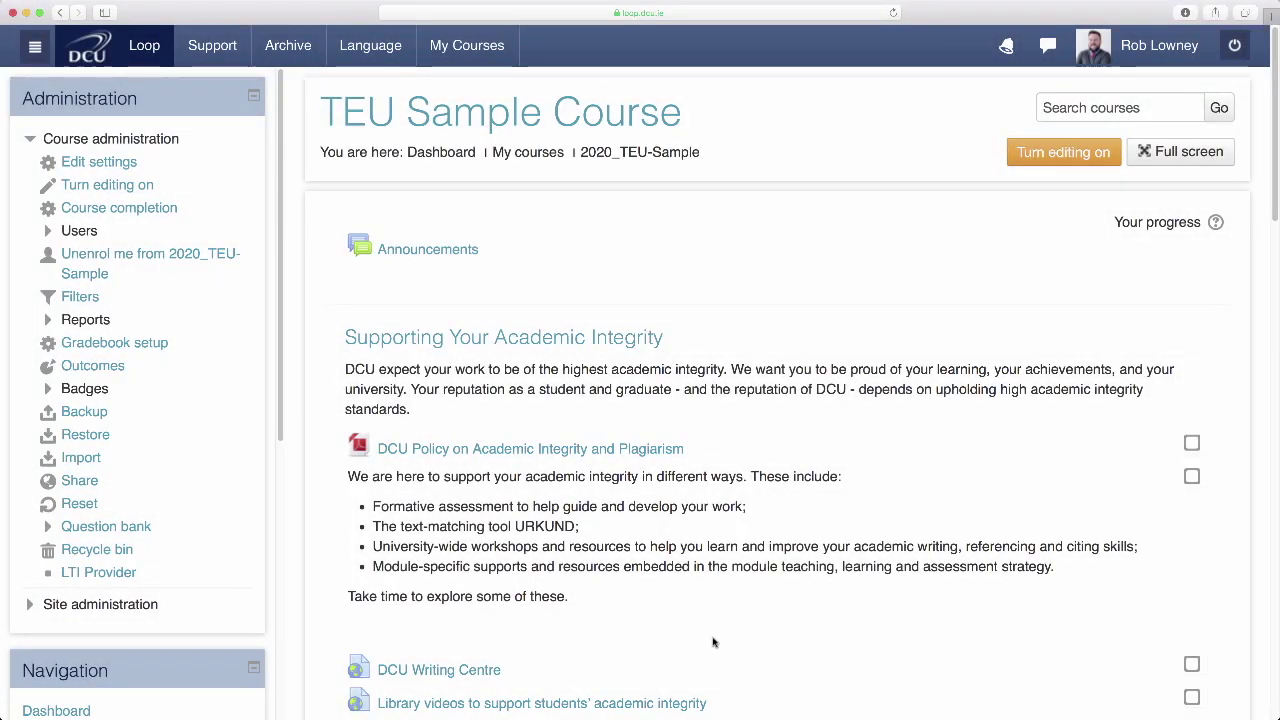
- In the teacher's view of the course, open the Group Assignment under Module Assessment and view all its submissions
scroll(713, 642, down, 10)
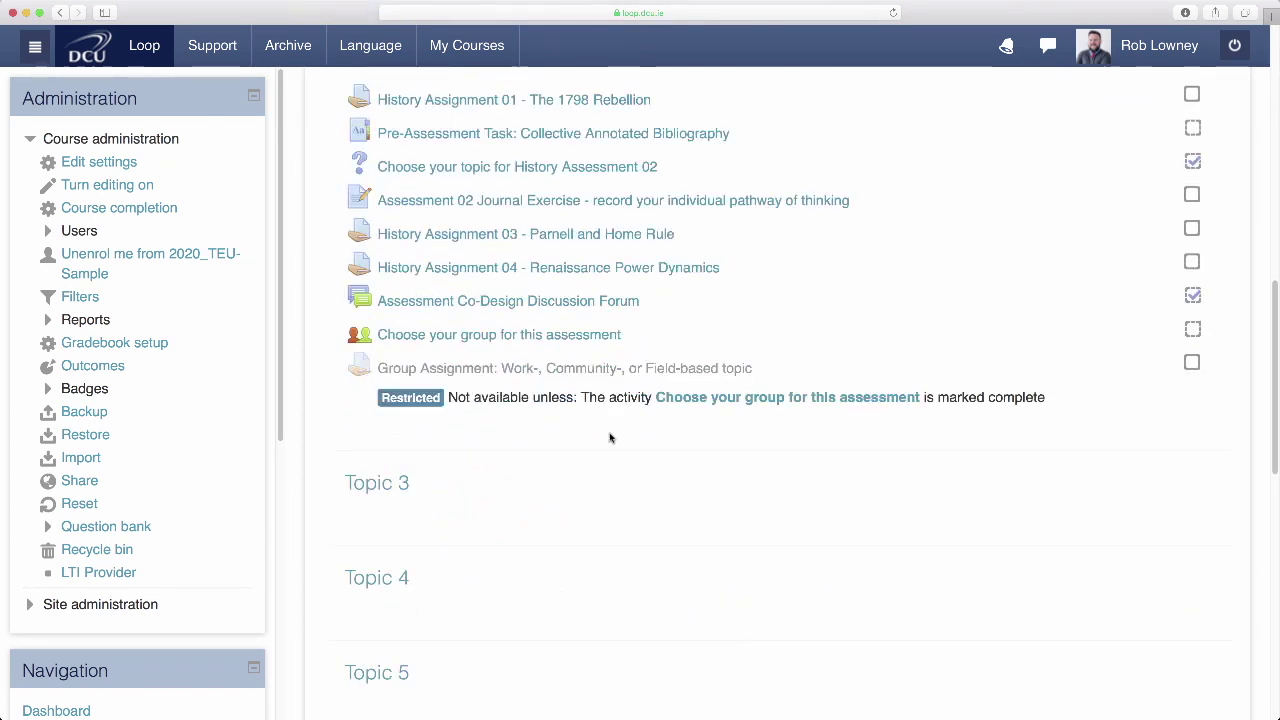
click(618, 370)
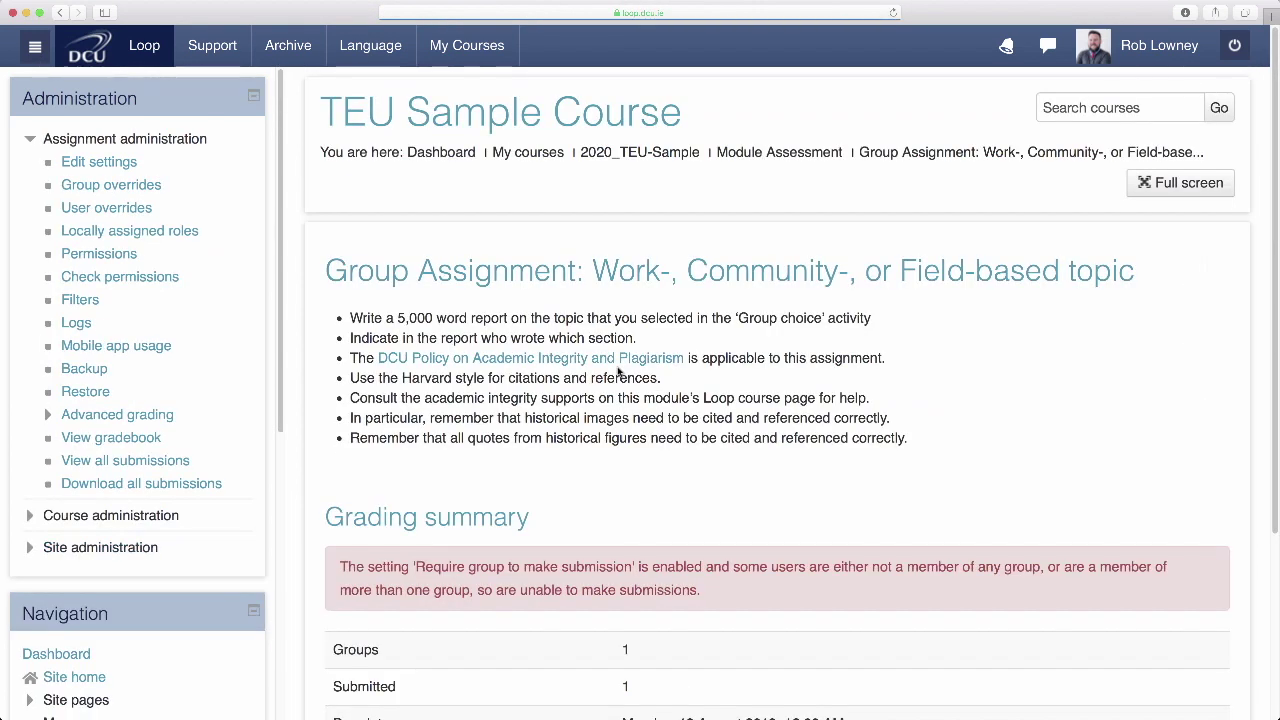
scroll(687, 467, down, 5)
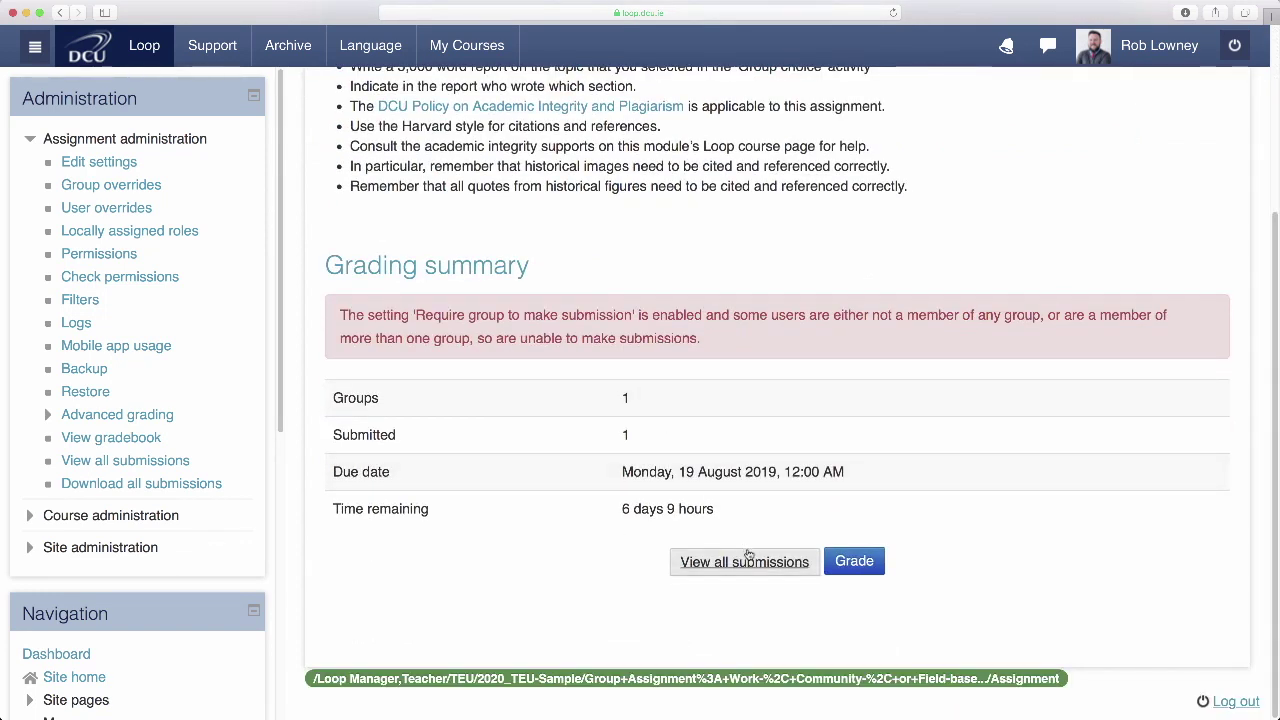
click(750, 561)
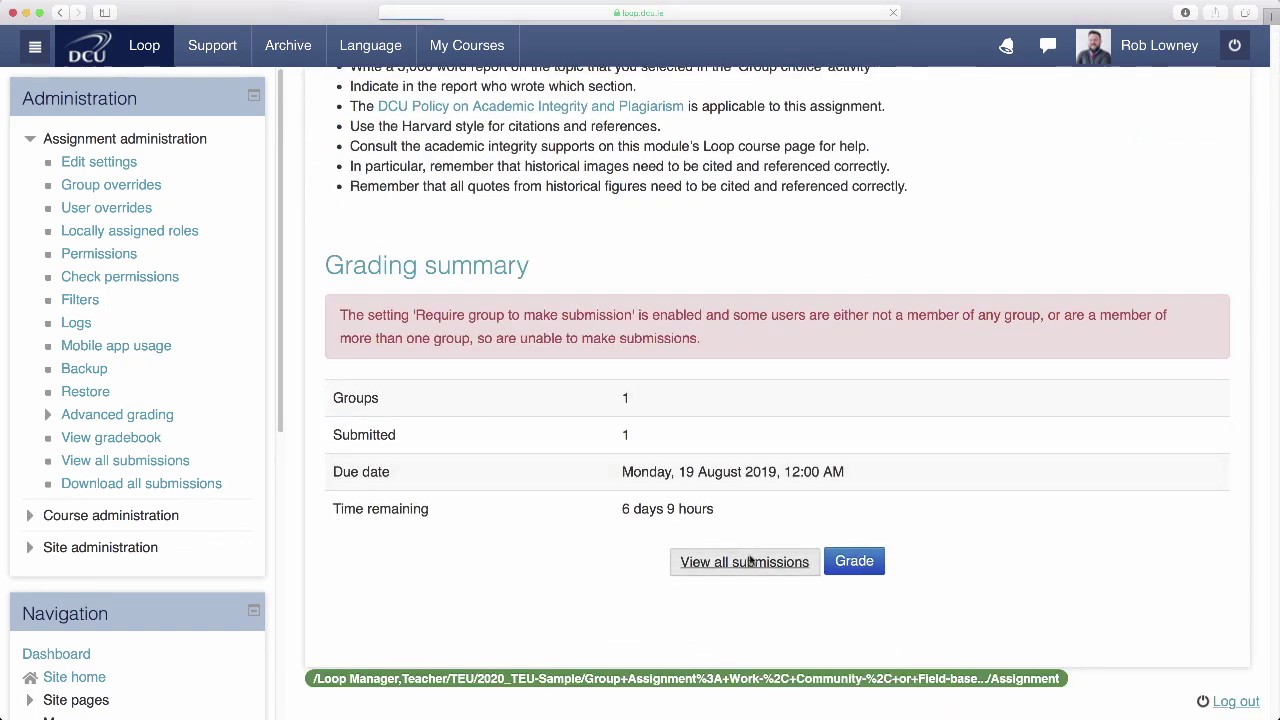
- Review the submissions list, open grading for the first student listed and collapse the PDF review pane to give the rubric full width
scroll(750, 561, down, 10)
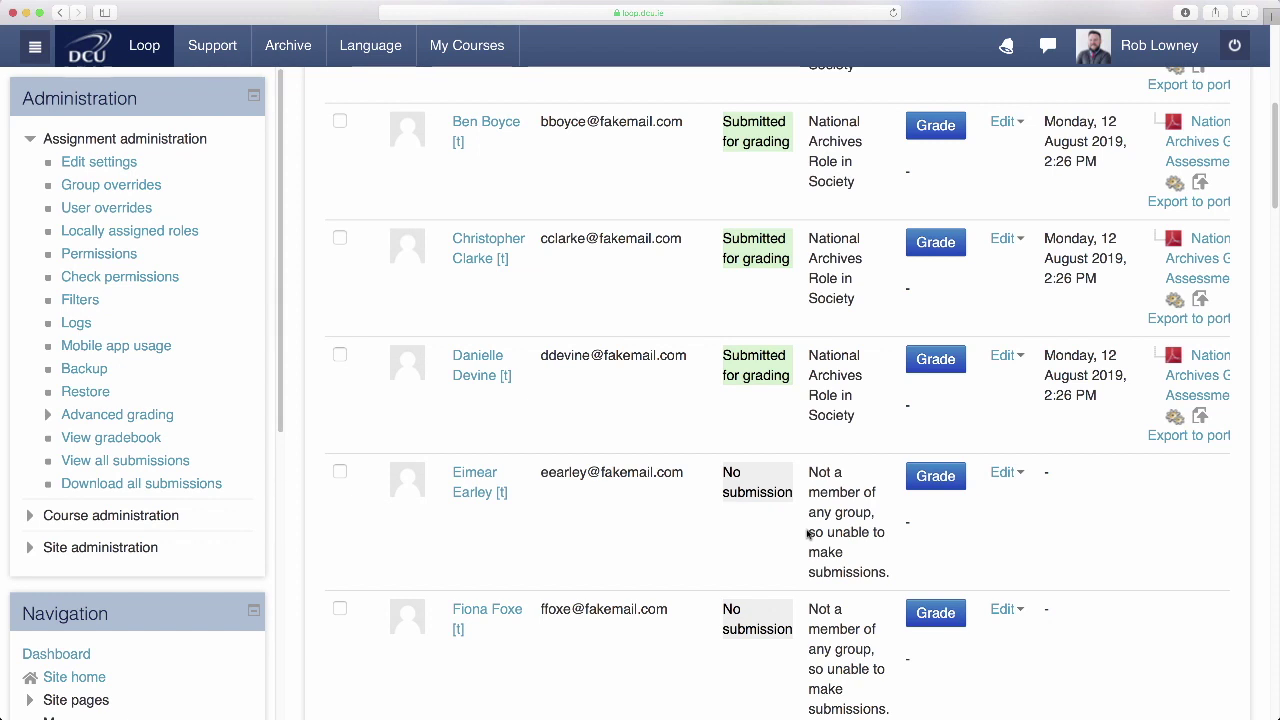
scroll(808, 534, up, 3)
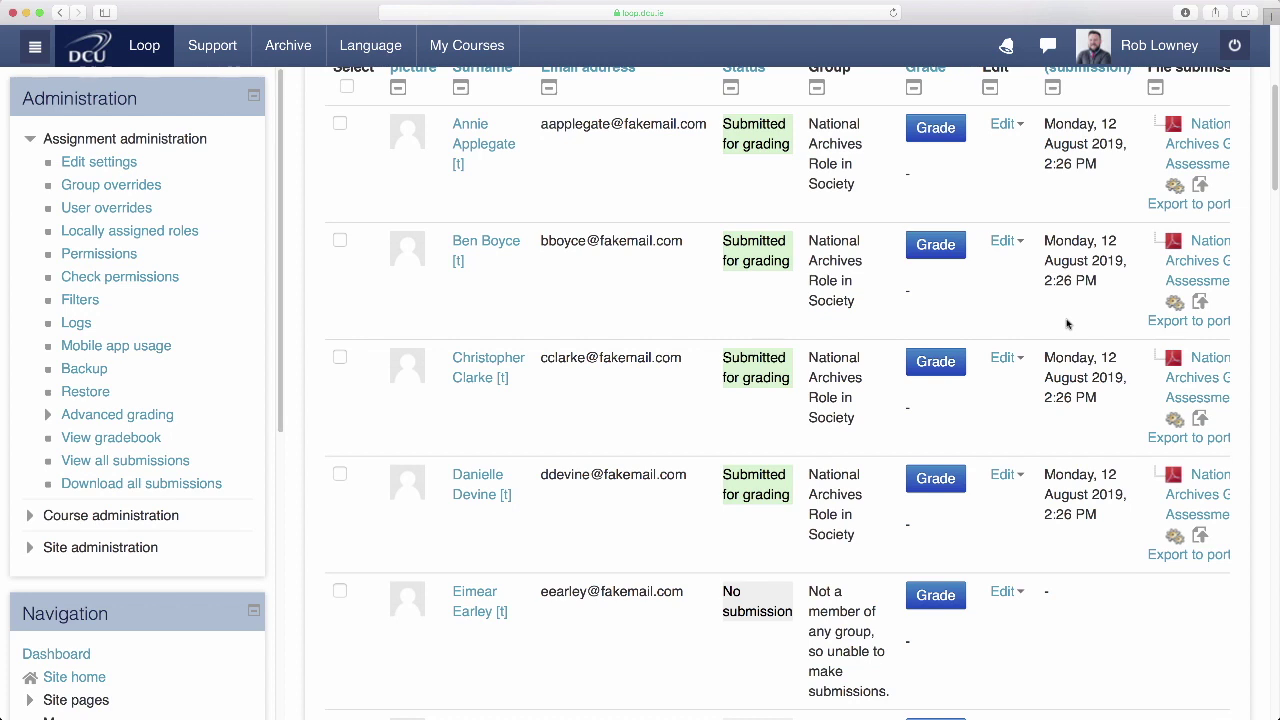
click(936, 128)
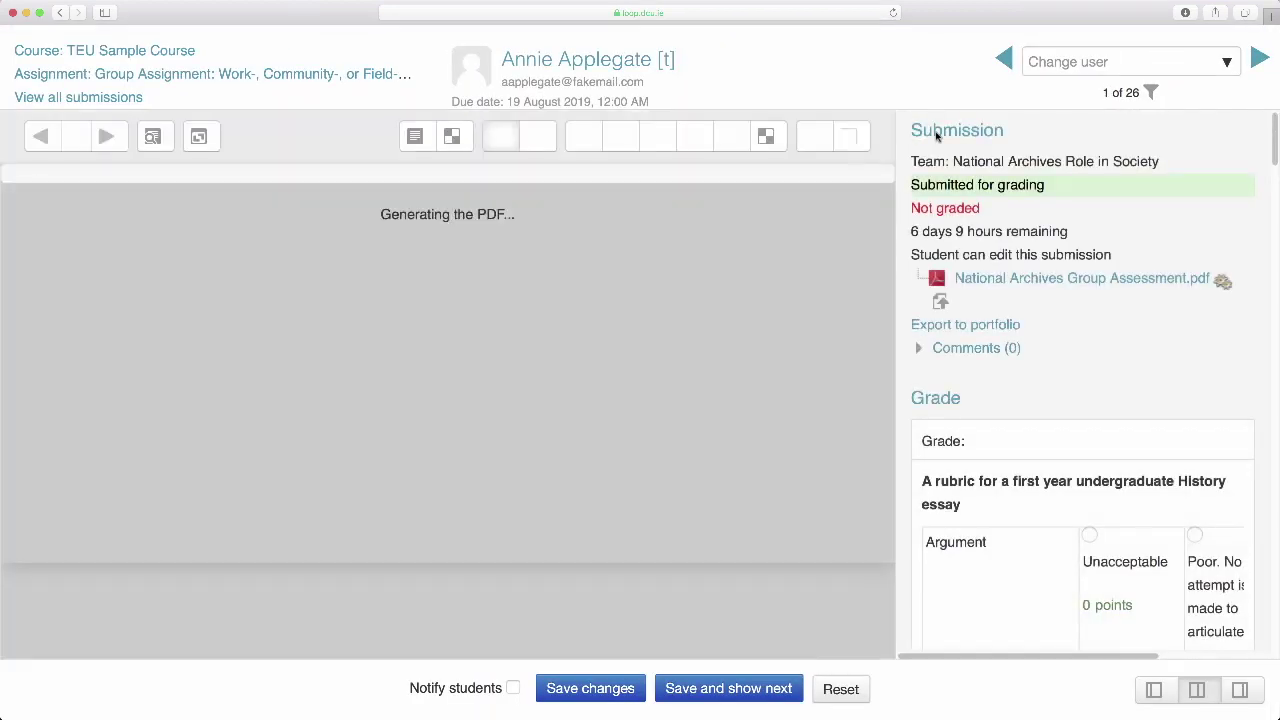
click(1155, 690)
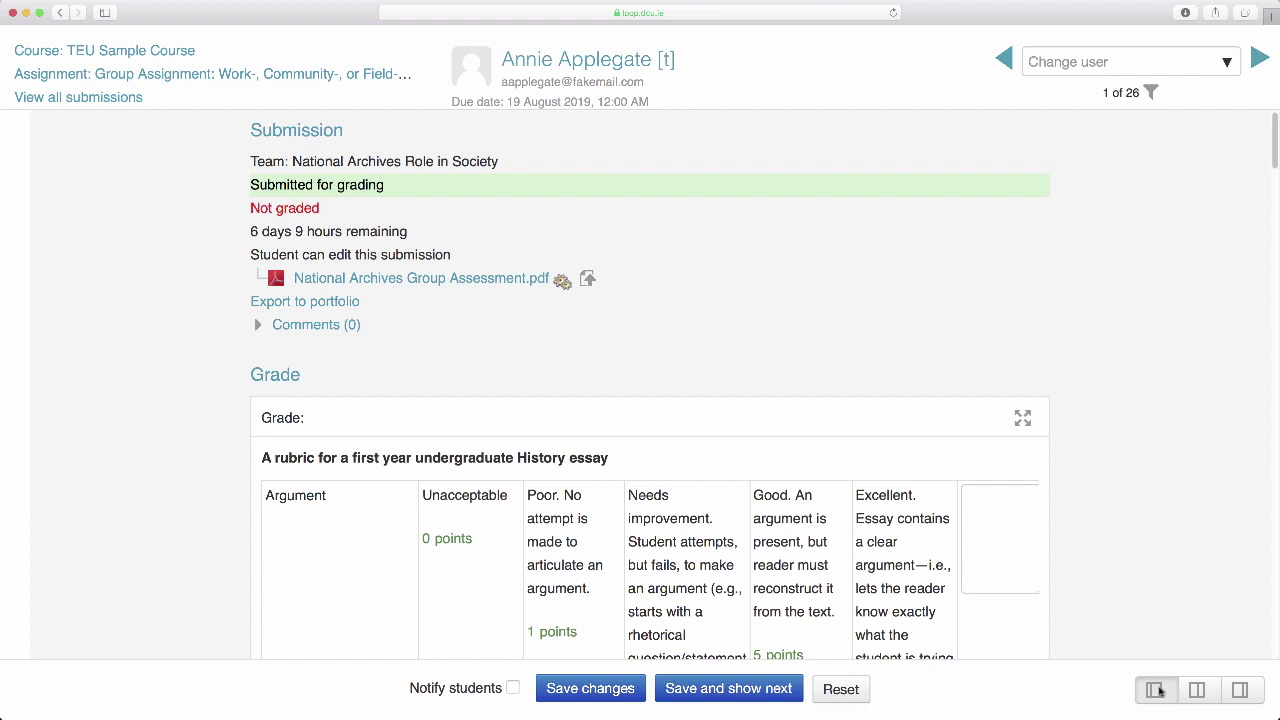
- Fill in the essay rubric, rating Argument, Evidence and evidence citation as Good and the final criterion as Excellent
scroll(837, 425, down, 5)
scroll(837, 425, down, 12)
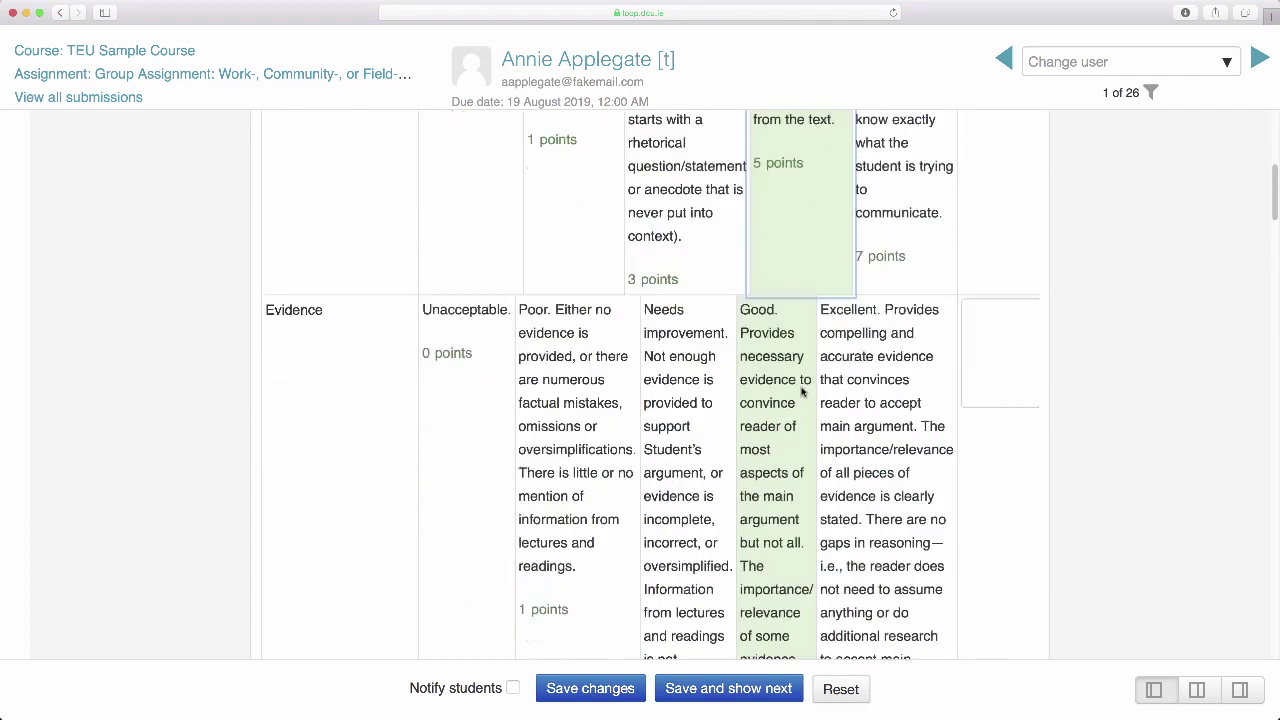
click(820, 414)
scroll(820, 414, down, 2)
click(920, 383)
scroll(920, 383, down, 15)
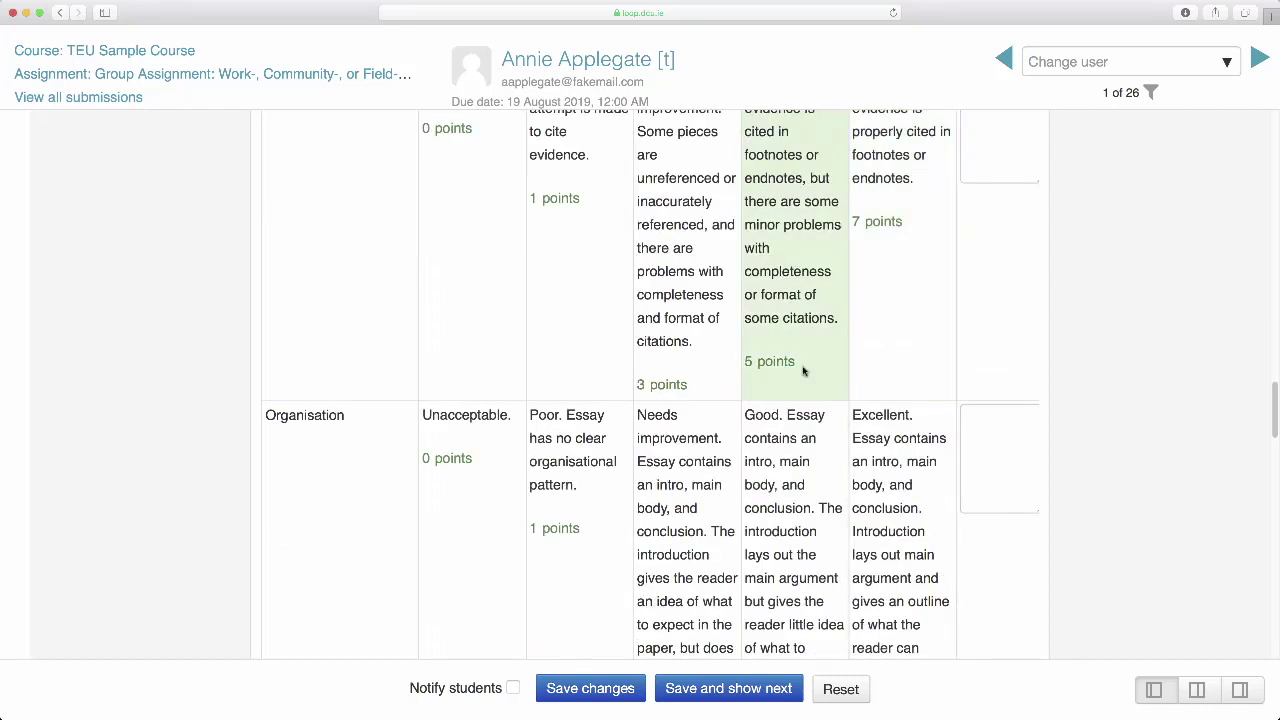
click(880, 523)
scroll(893, 405, down, 10)
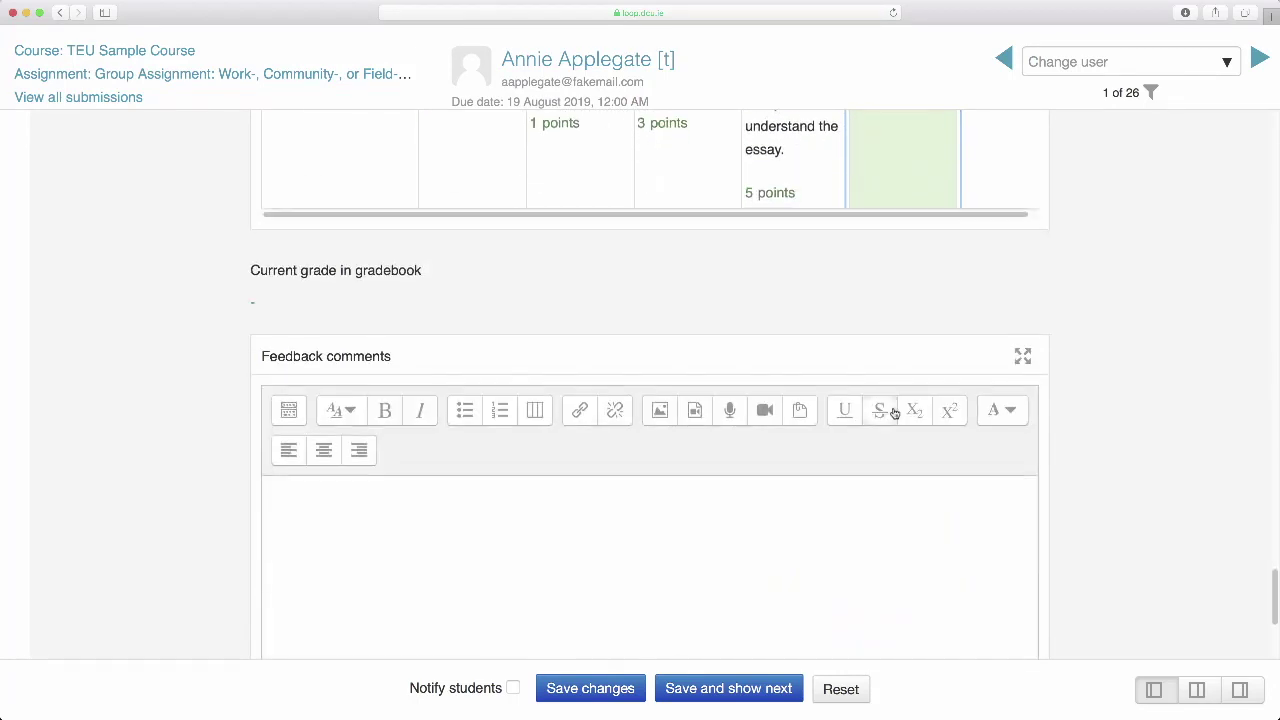
- Enter the feedback comment "Very good group assessment. Well done."
click(887, 388)
text(Very good group assessment. Well done.)
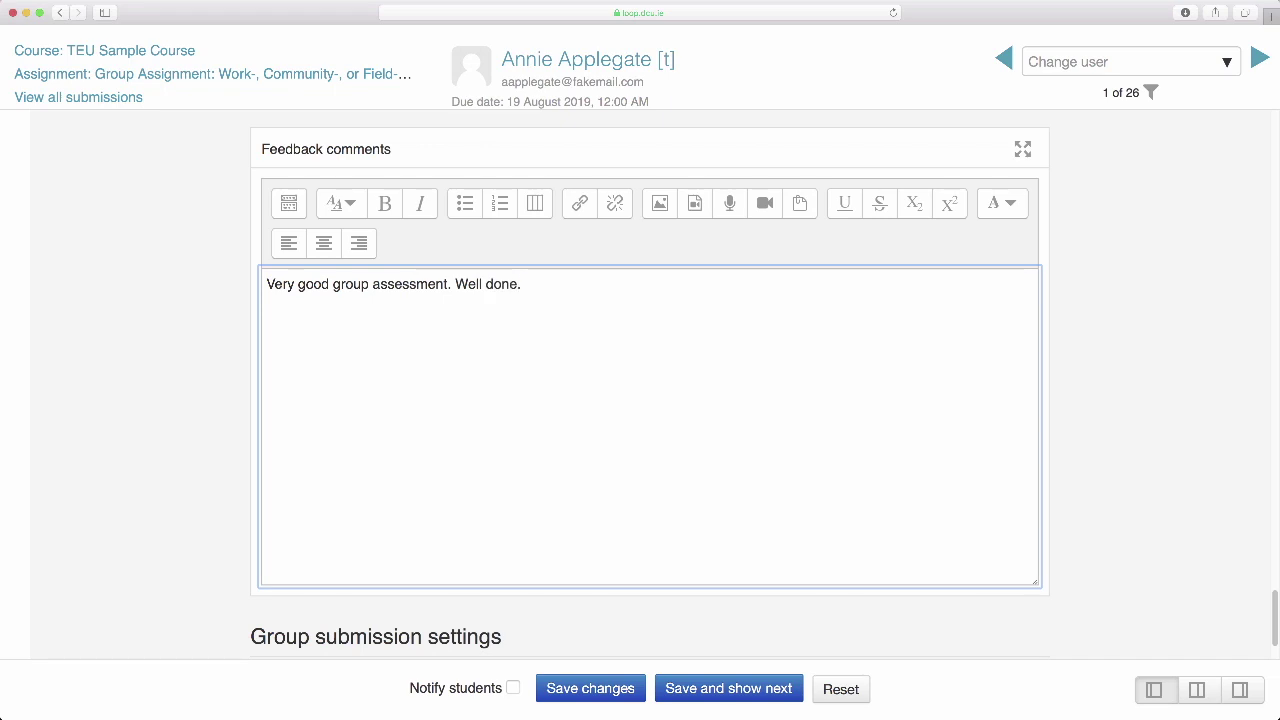
- Try setting "Apply grades and feedback to entire group" to No, and switch it back to Yes
scroll(886, 380, down, 3)
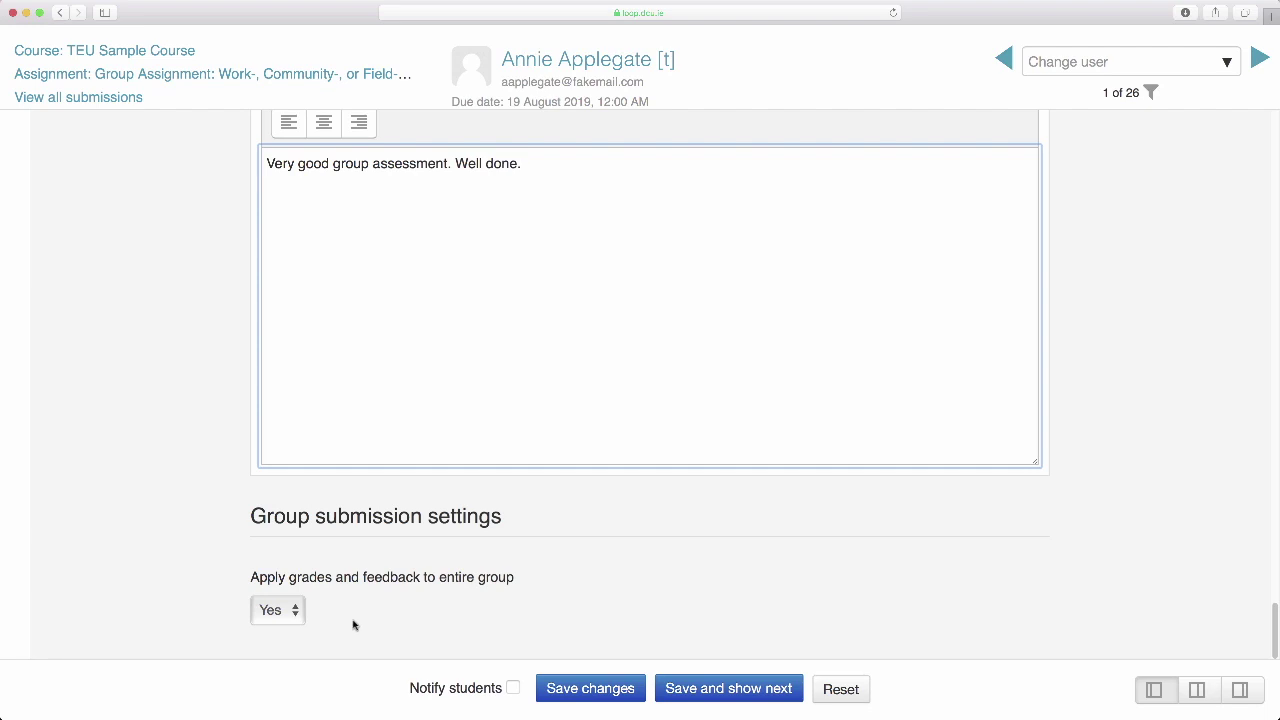
click(279, 617)
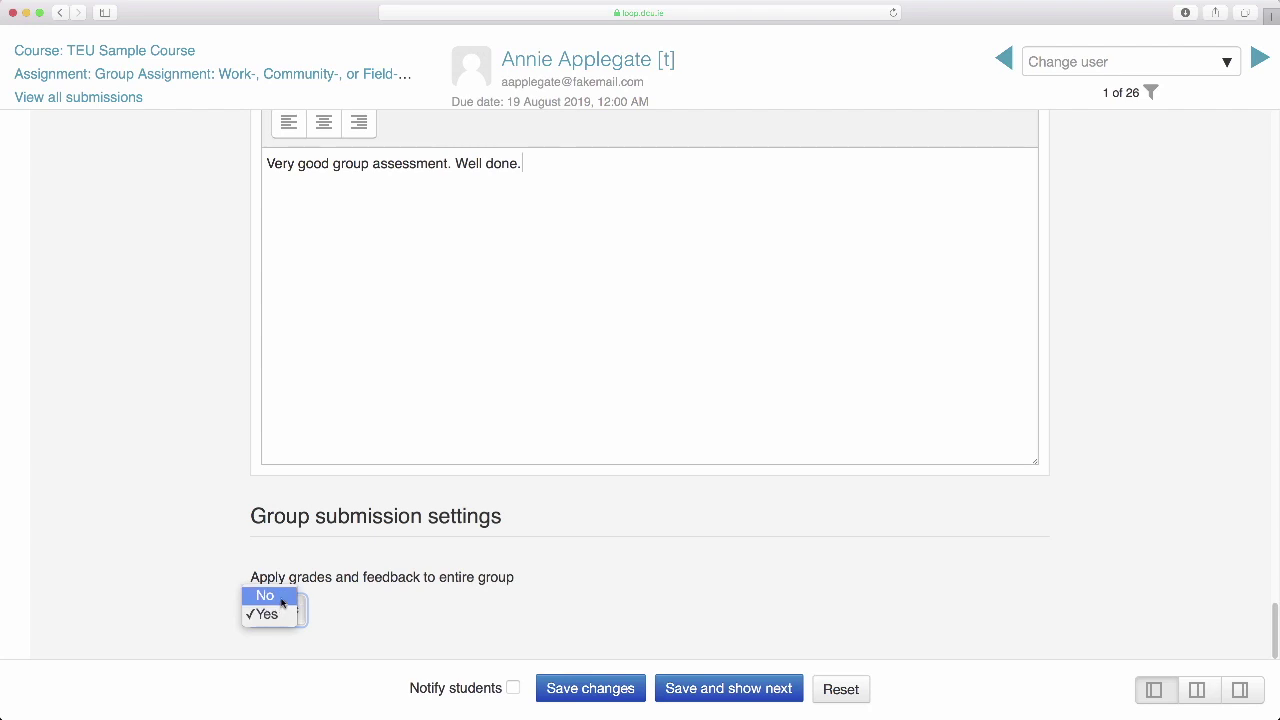
click(266, 595)
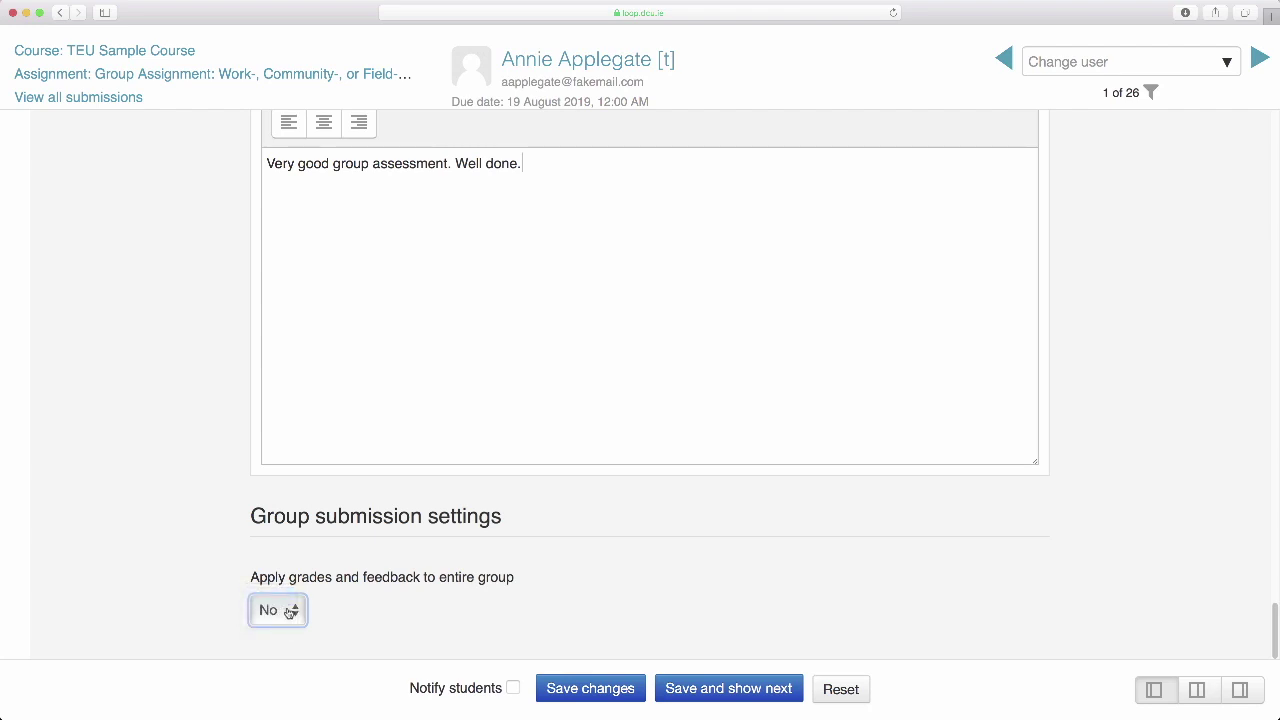
click(291, 612)
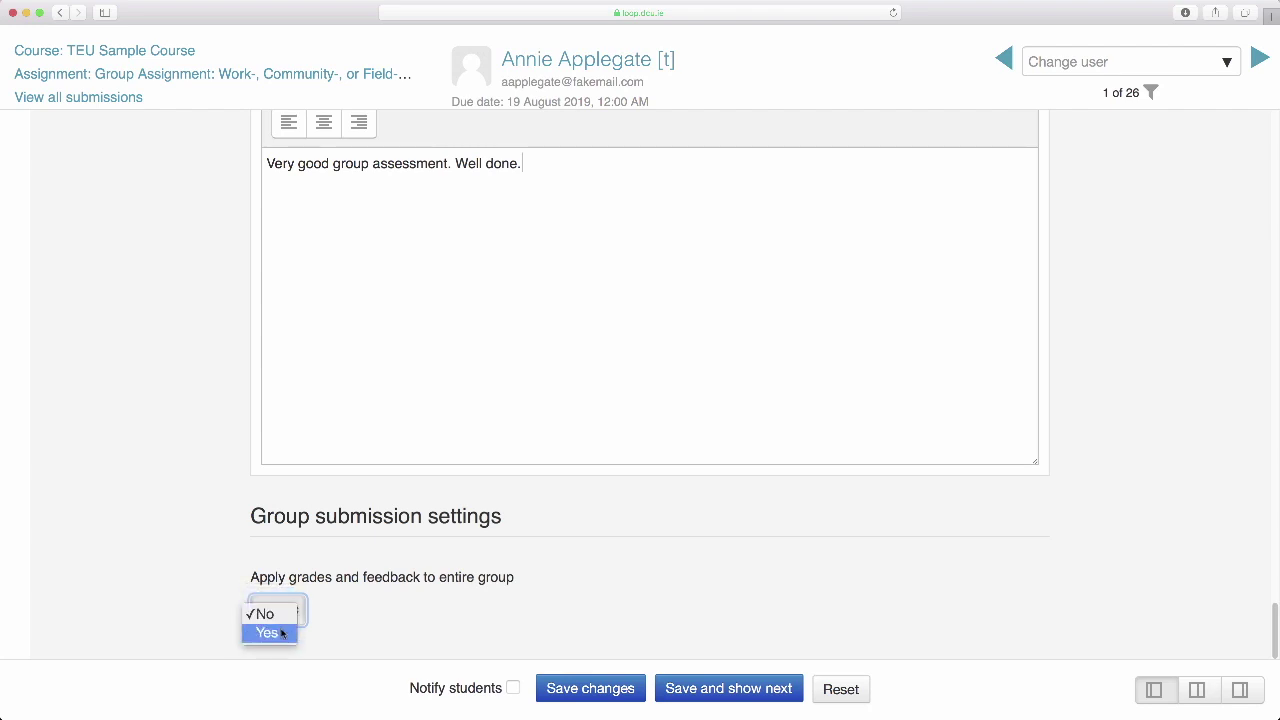
click(268, 634)
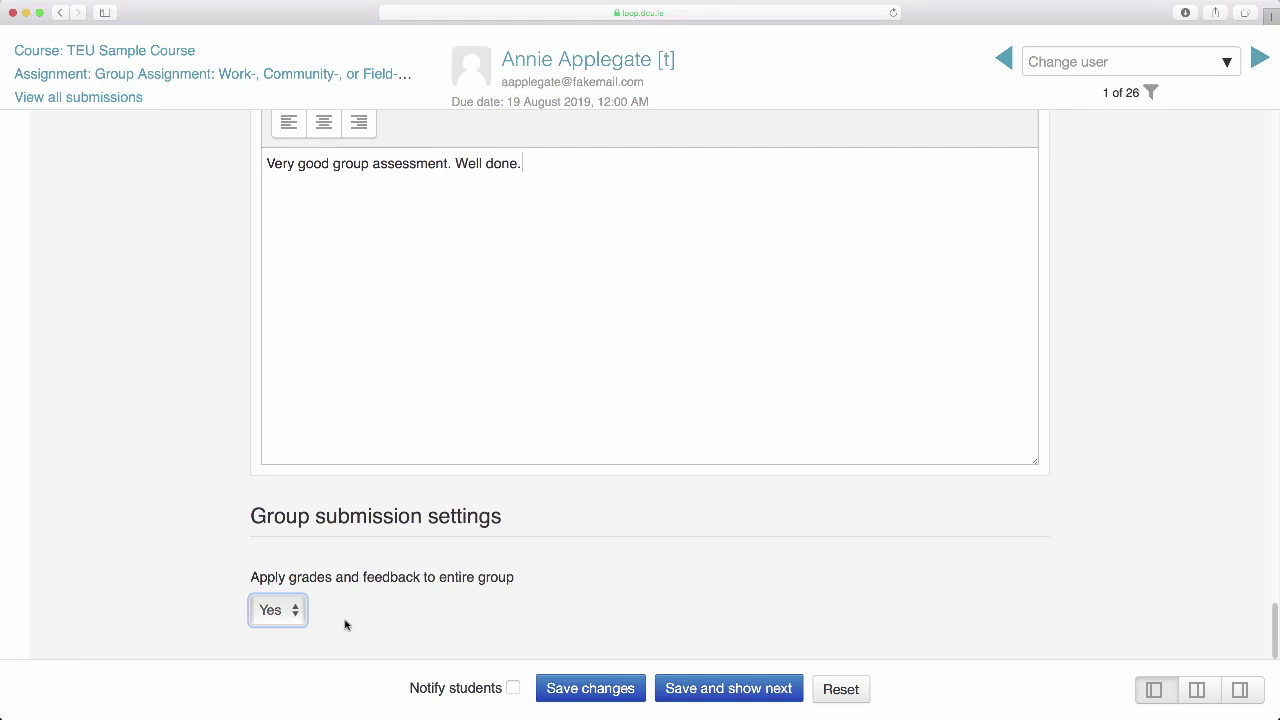
- Save the grade and feedback, and return to all submissions to check the grades of the group members
click(605, 690)
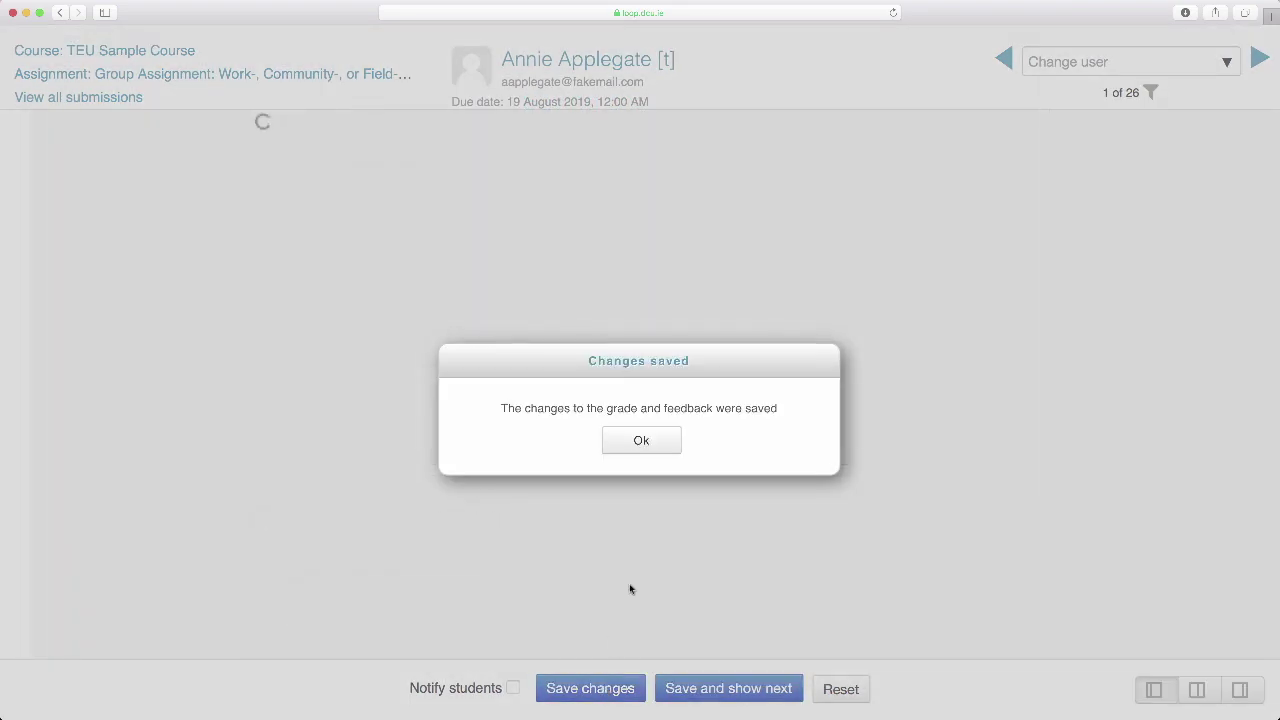
click(641, 442)
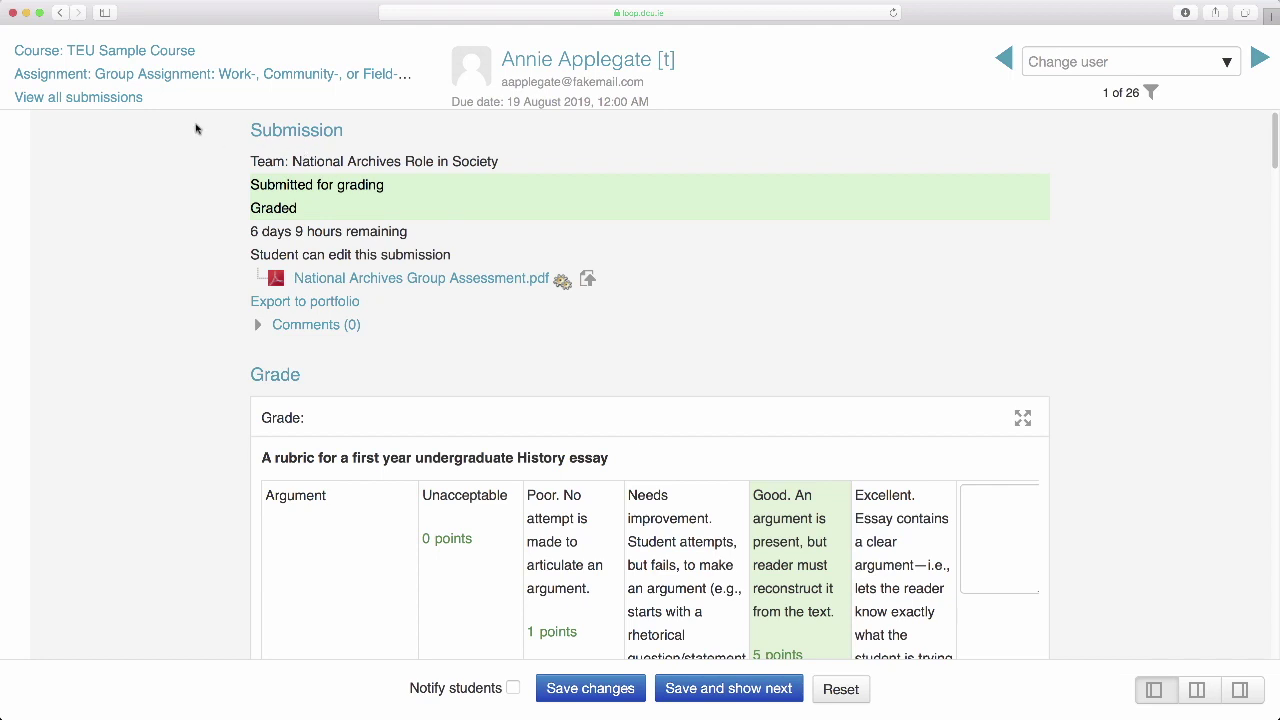
click(142, 104)
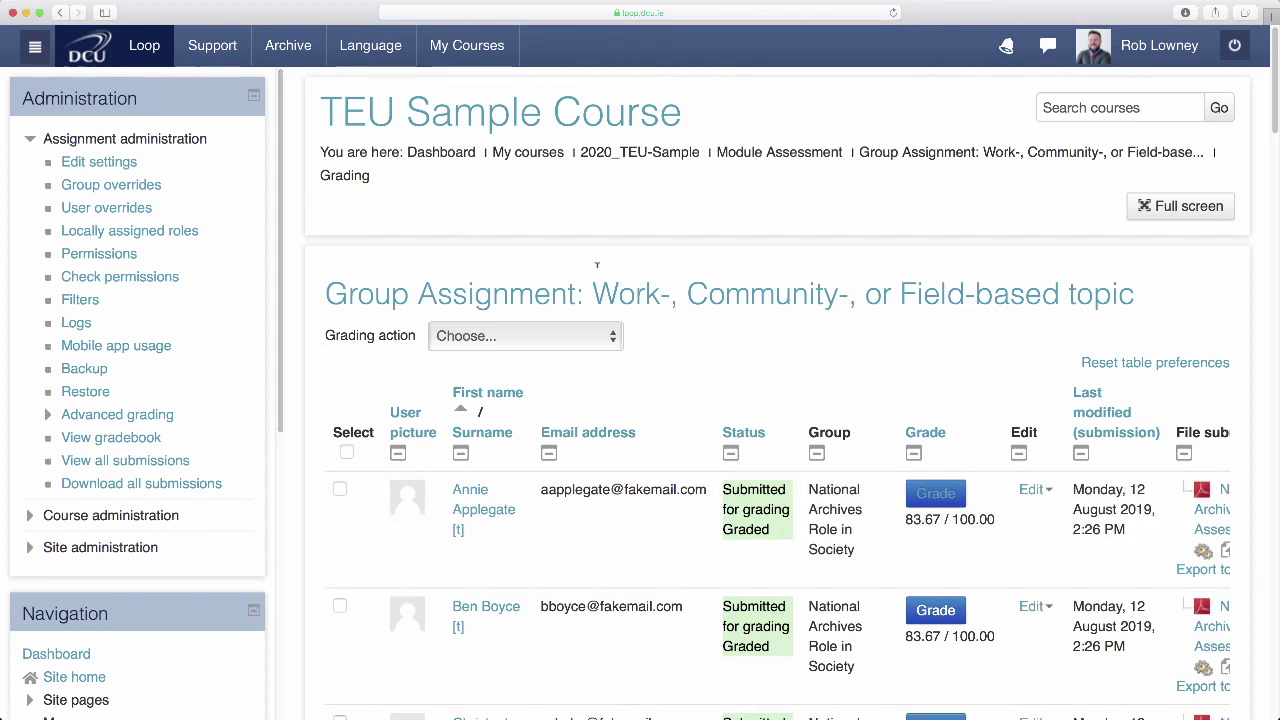
scroll(975, 420, down, 5)
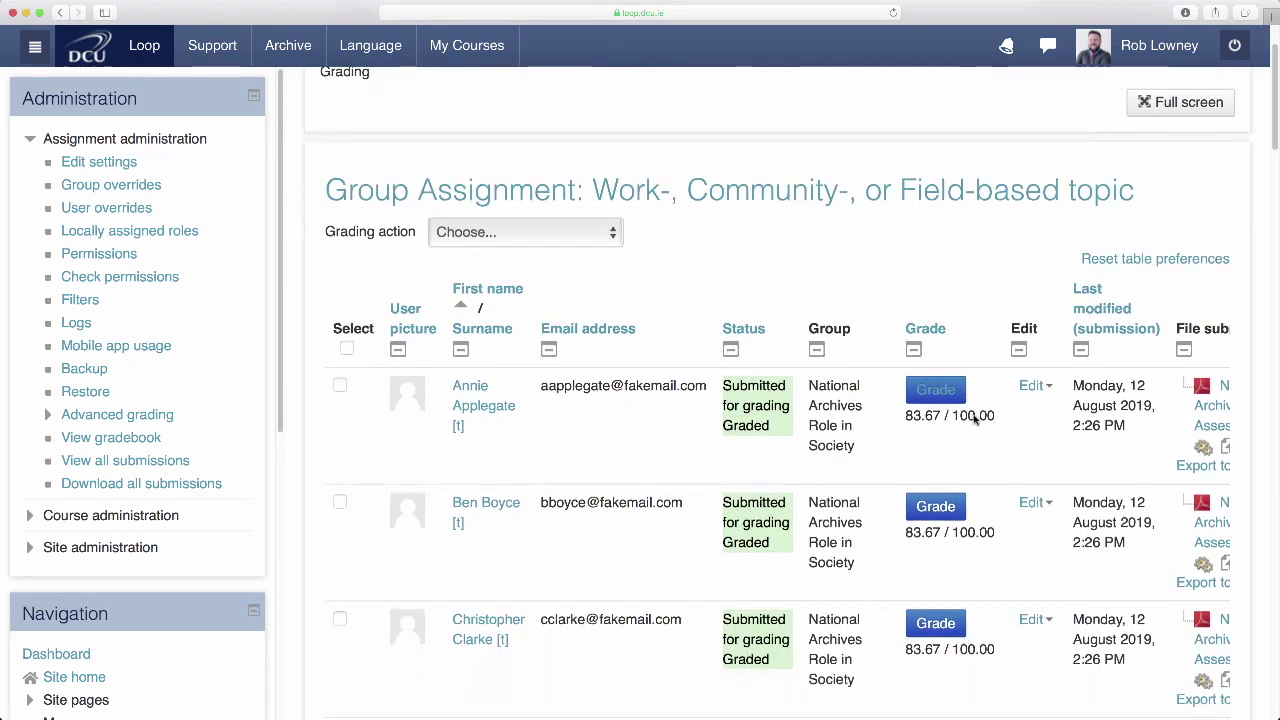